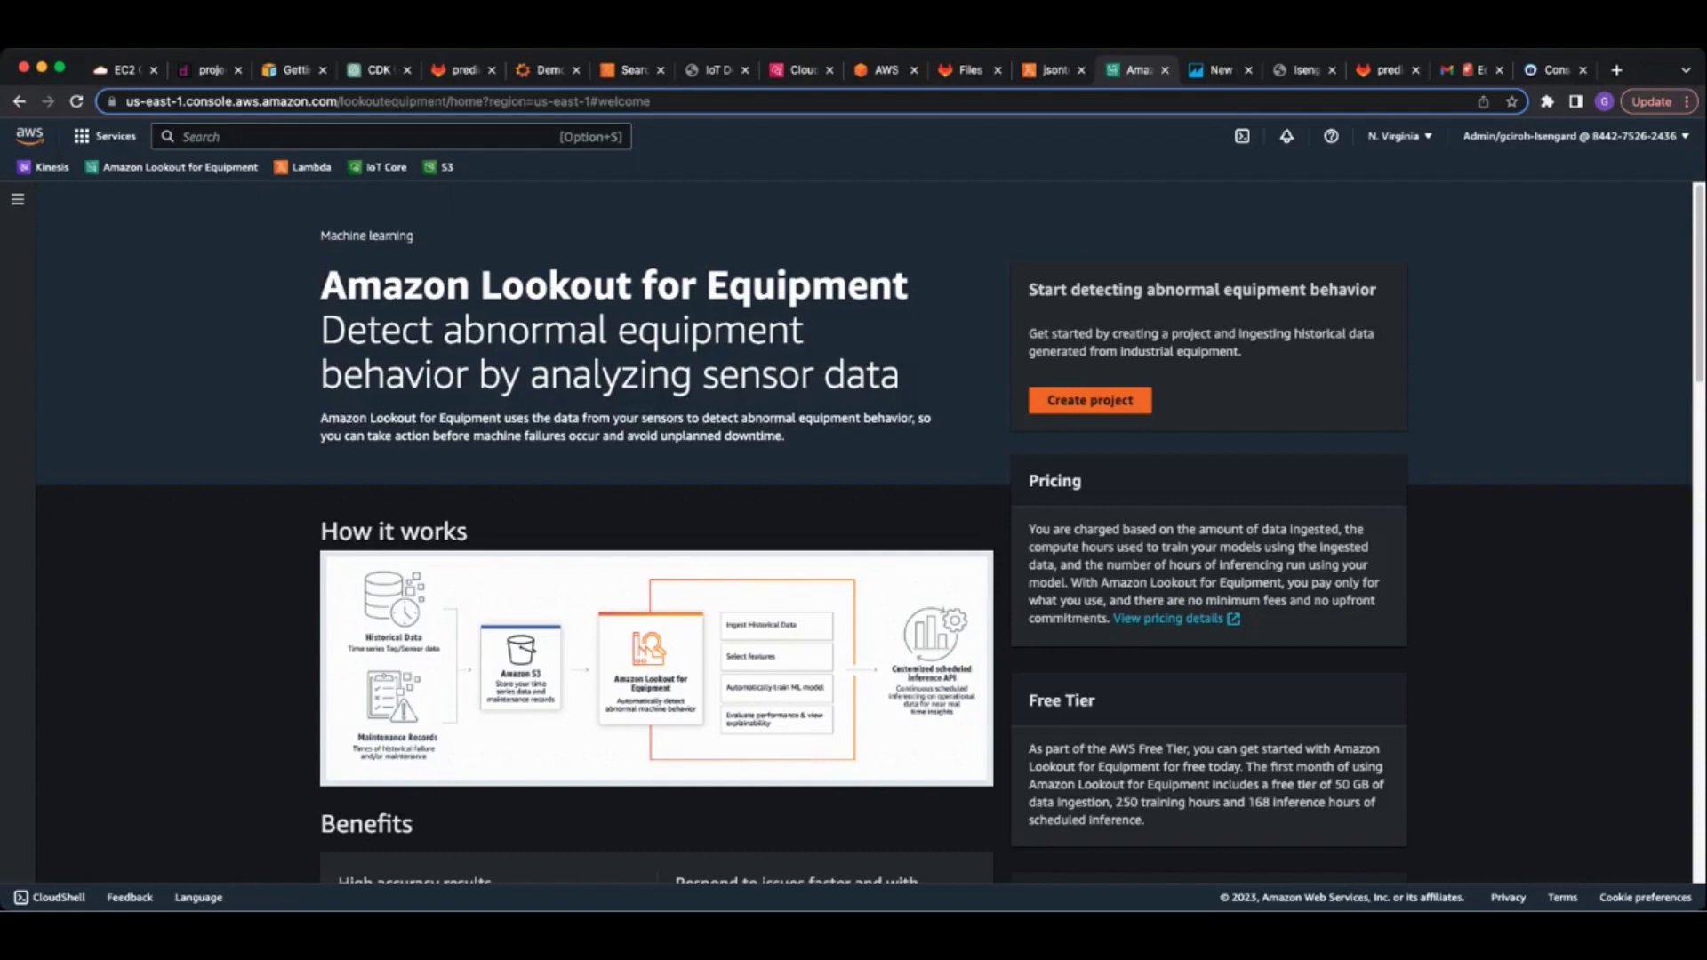
scroll(870, 542, down, 1)
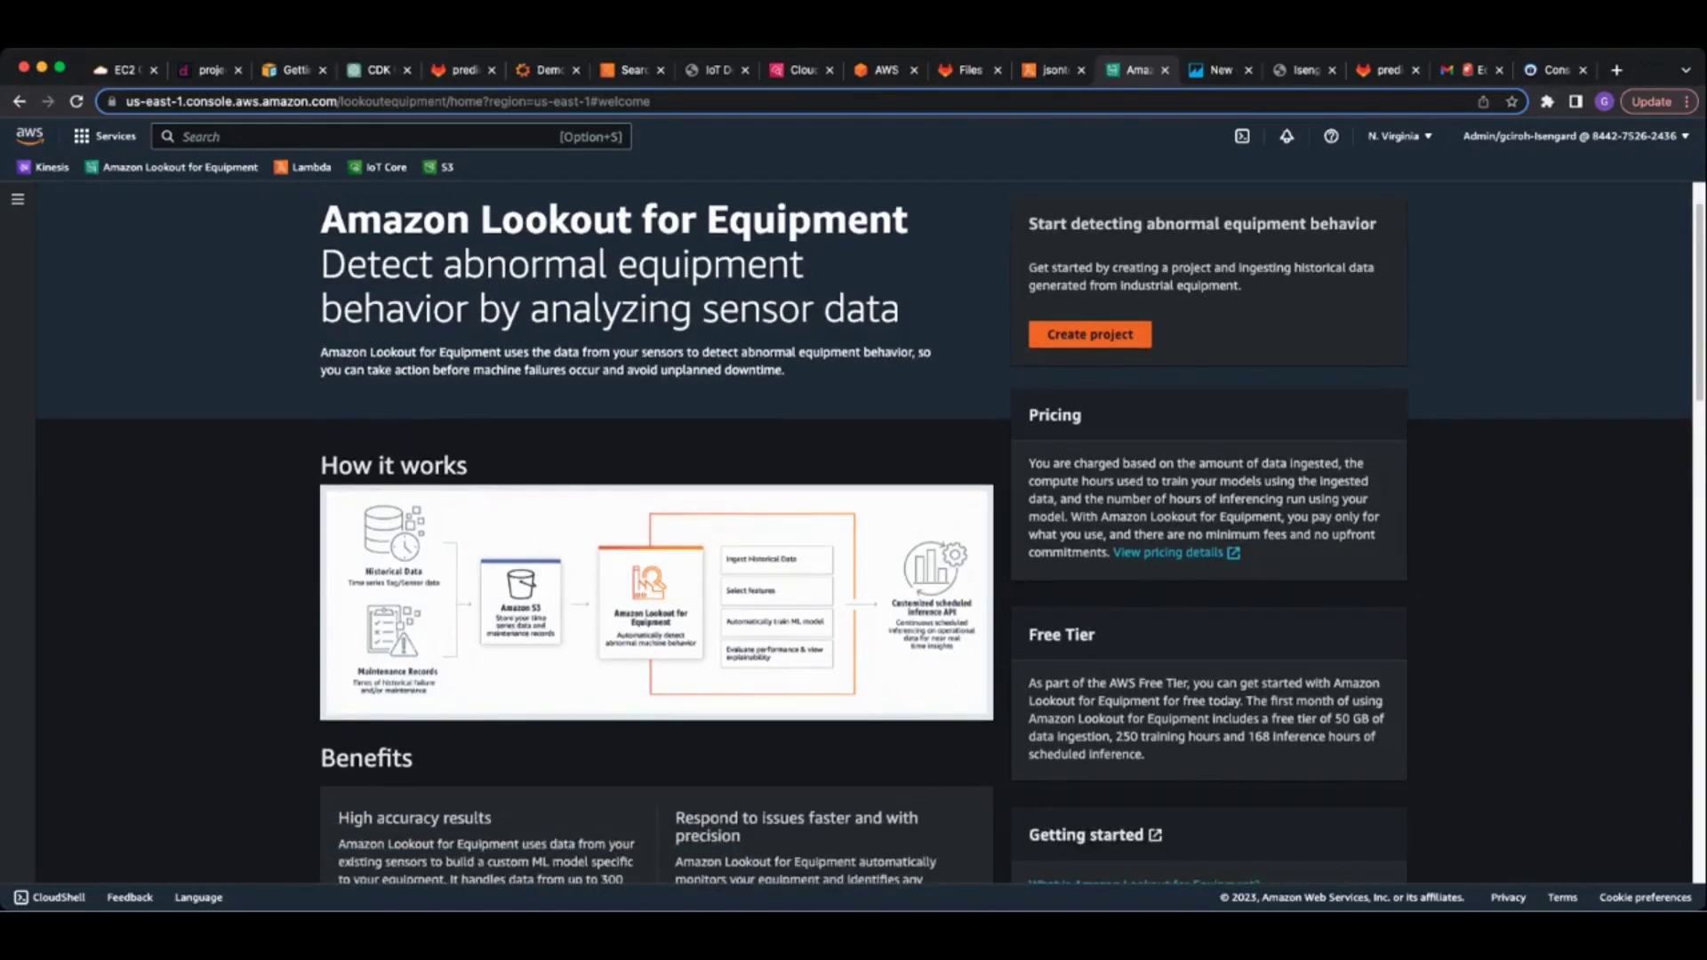
Create a new Lookout for Equipment project named My-machine
click(1090, 334)
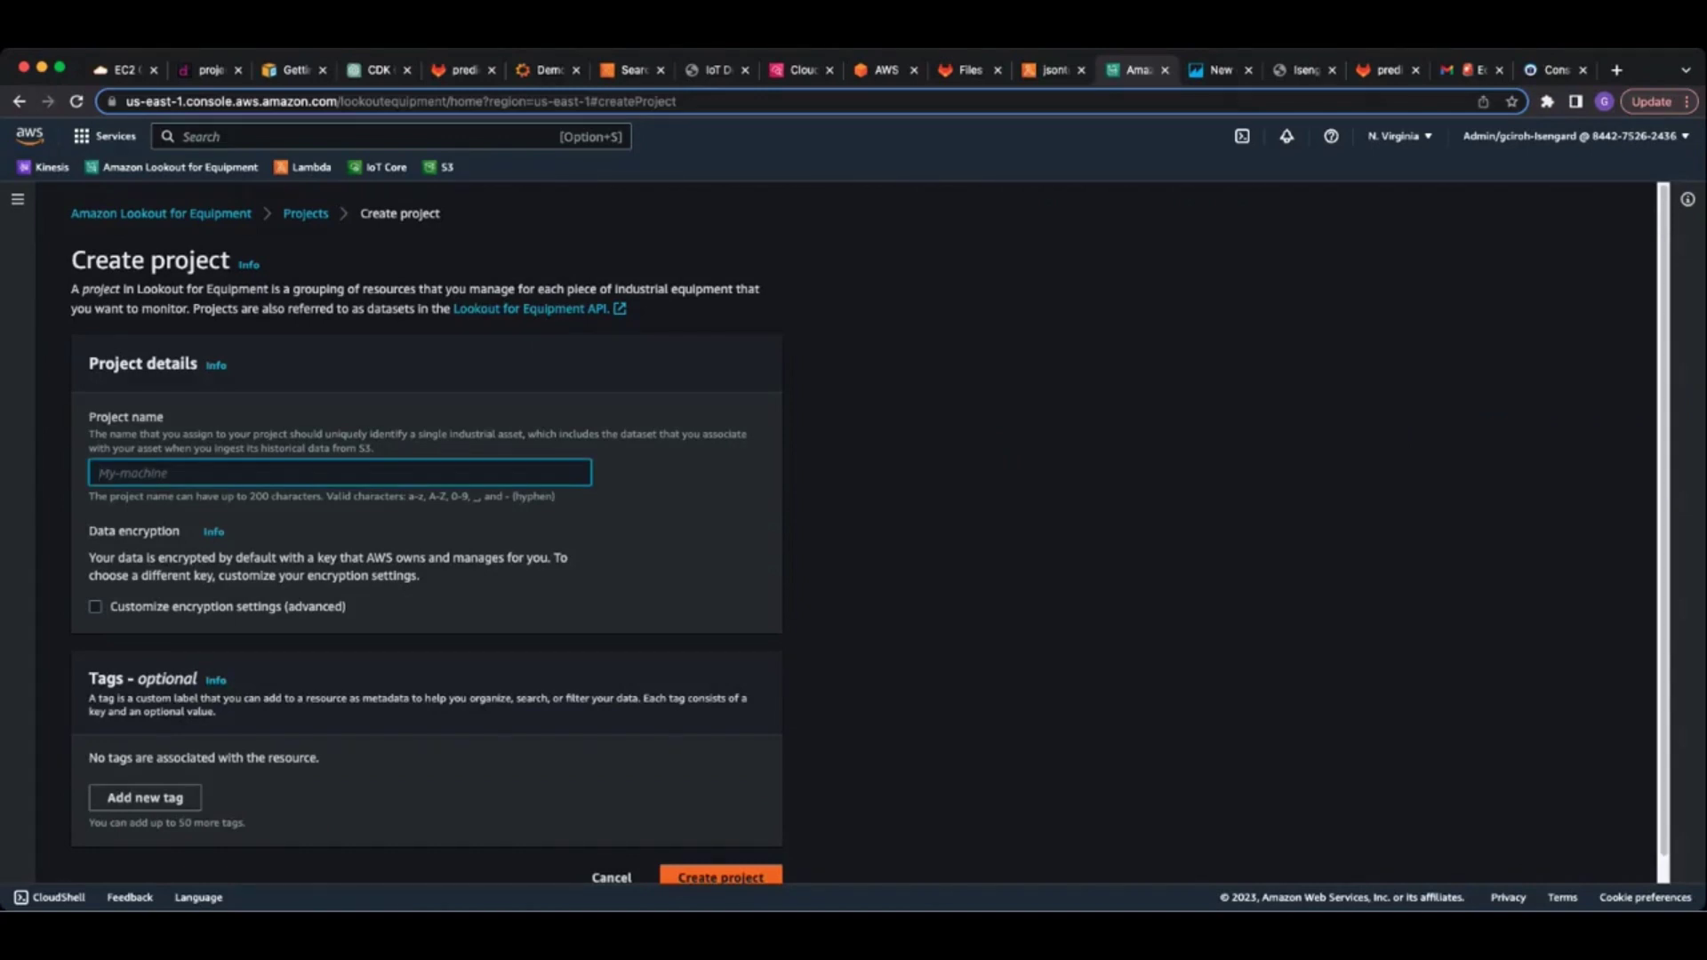
text(M)
text(y-mach)
text(ine)
scroll(869, 534, down, 1)
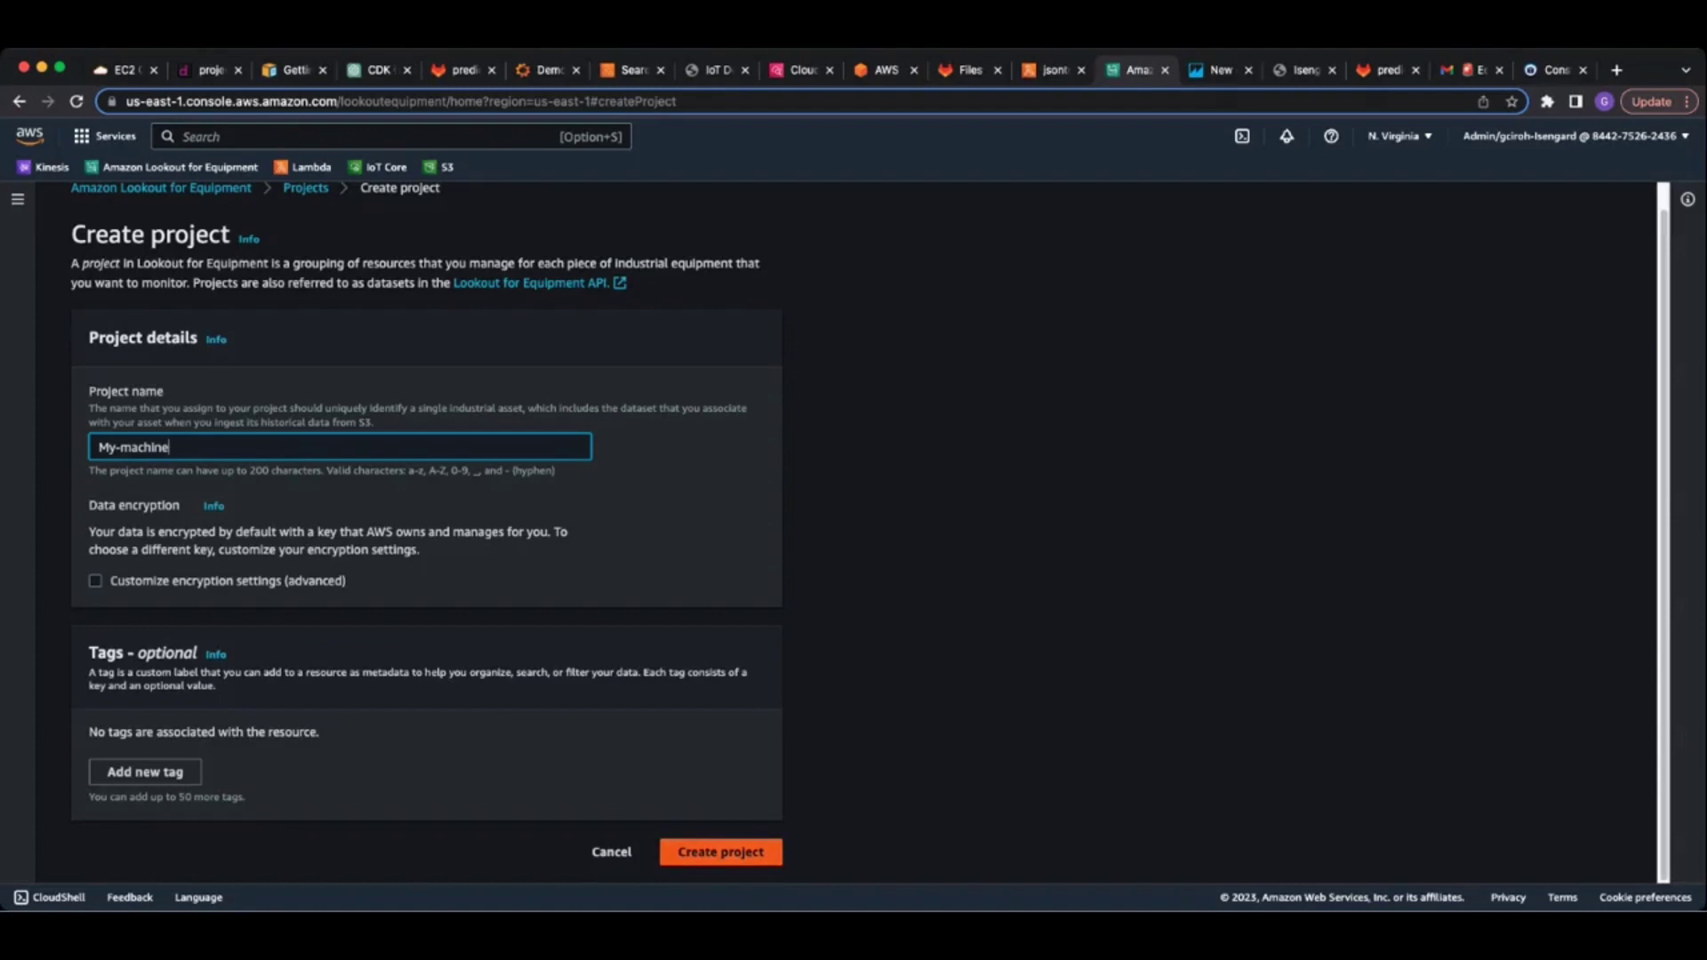
click(718, 860)
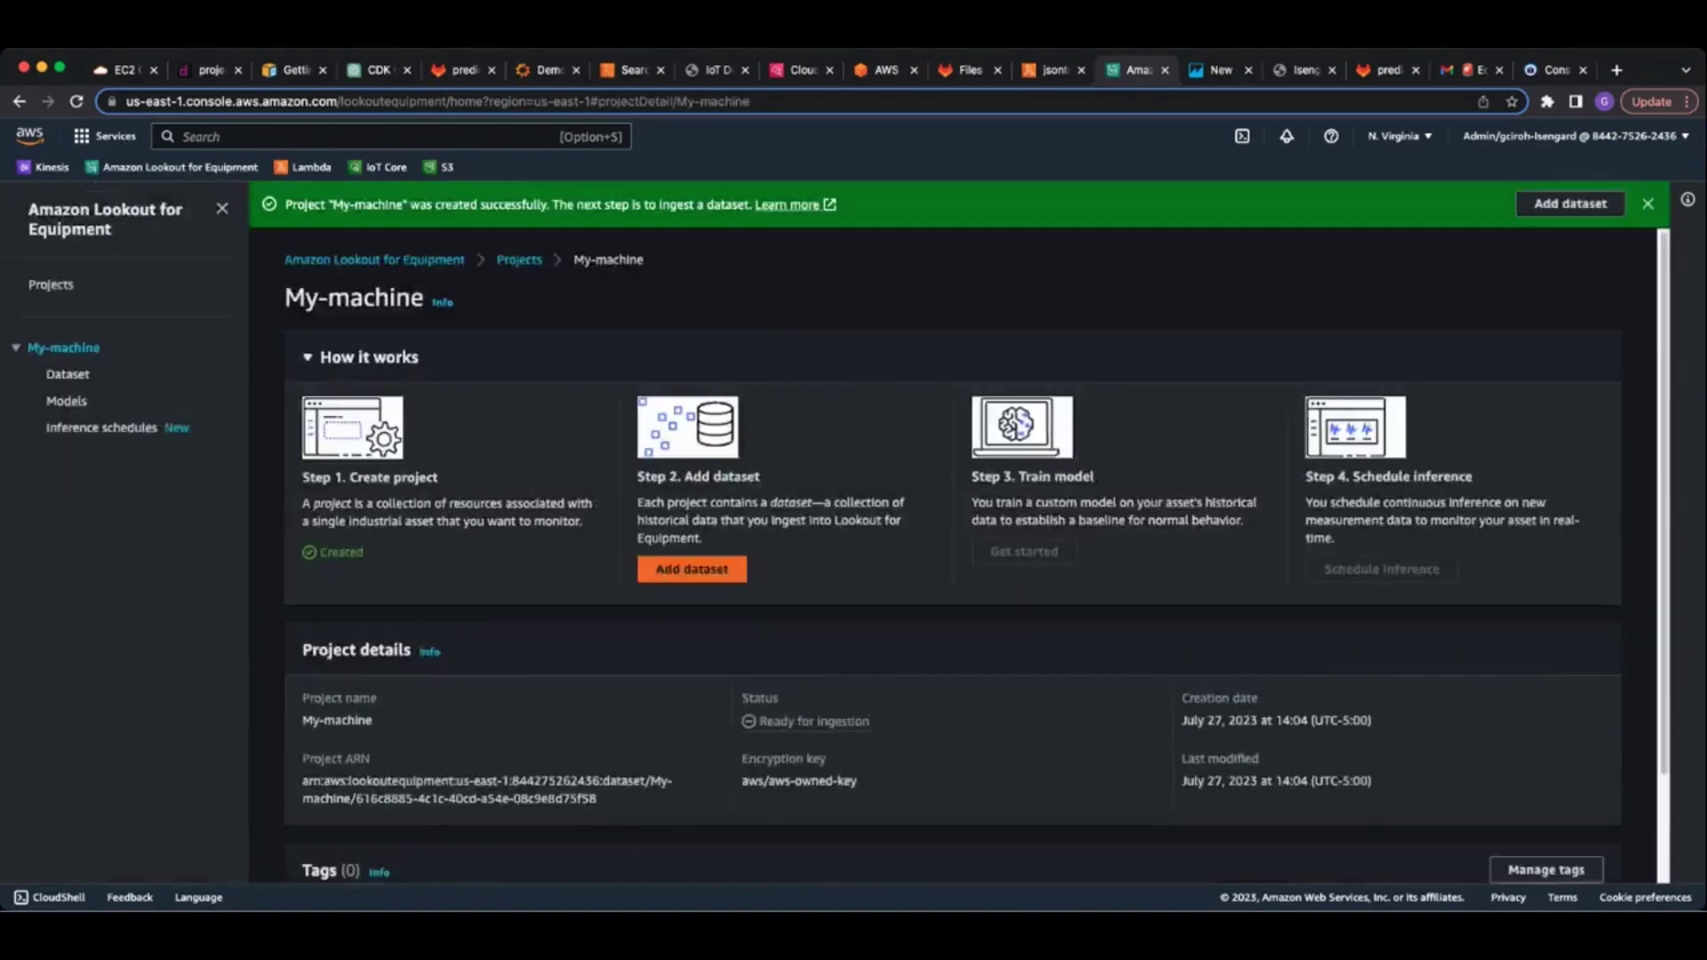
scroll(954, 558, down, 1)
scroll(953, 558, down, 2)
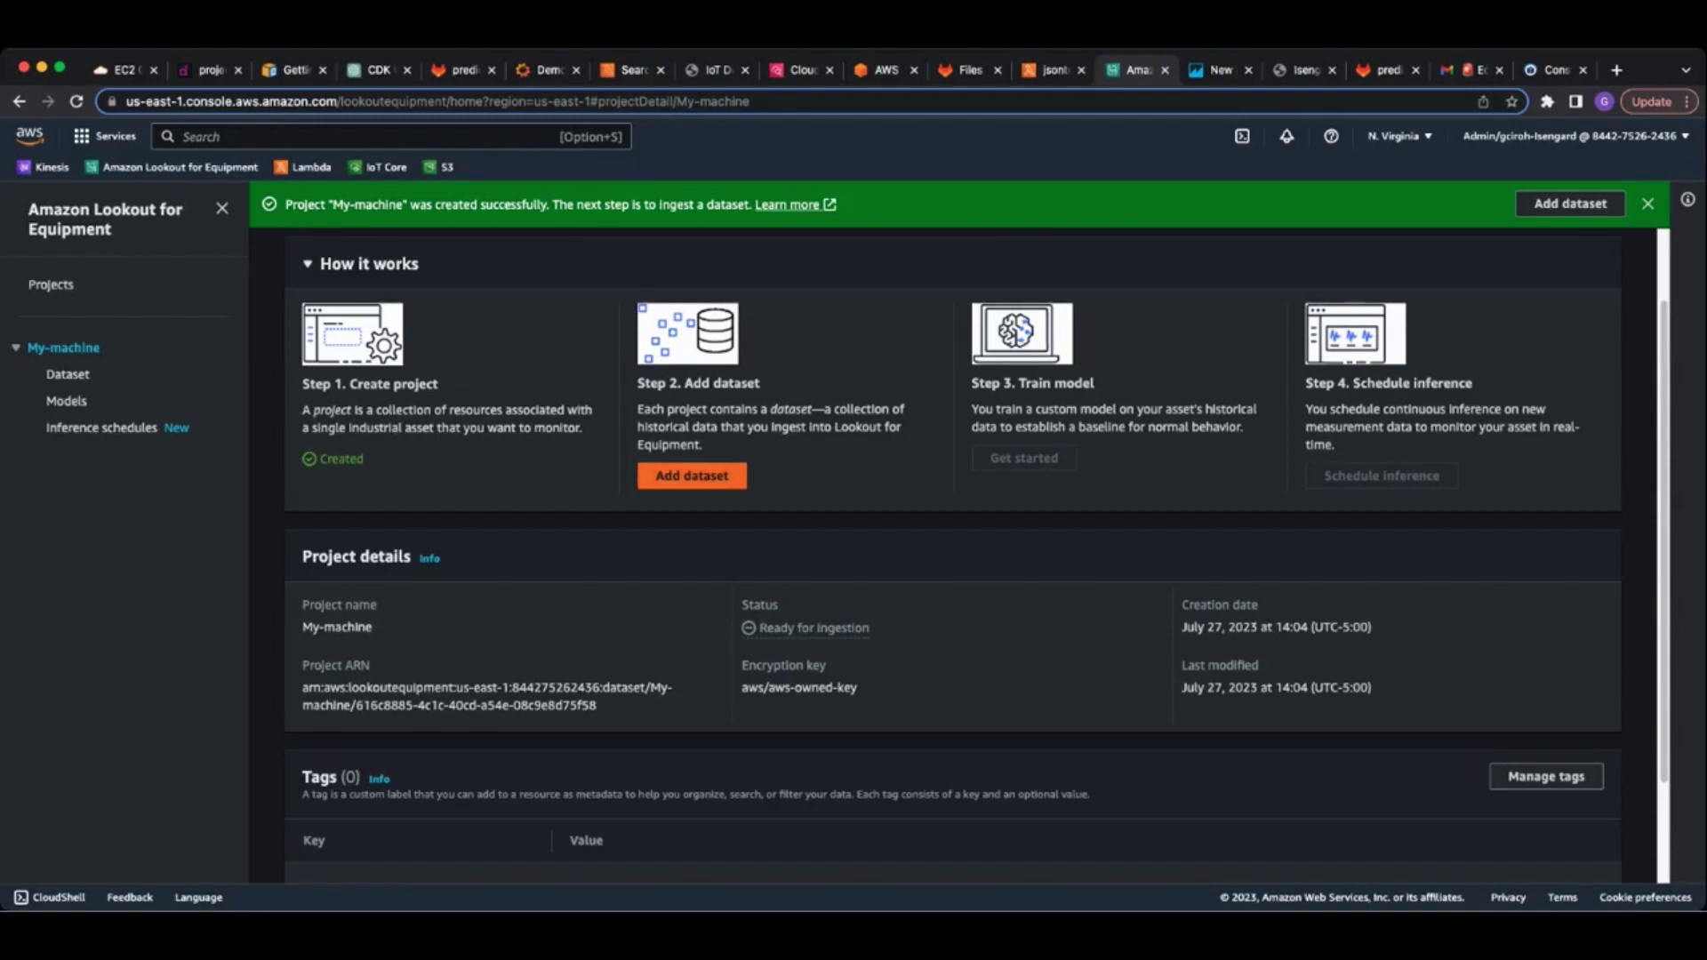
scroll(954, 534, down, 1)
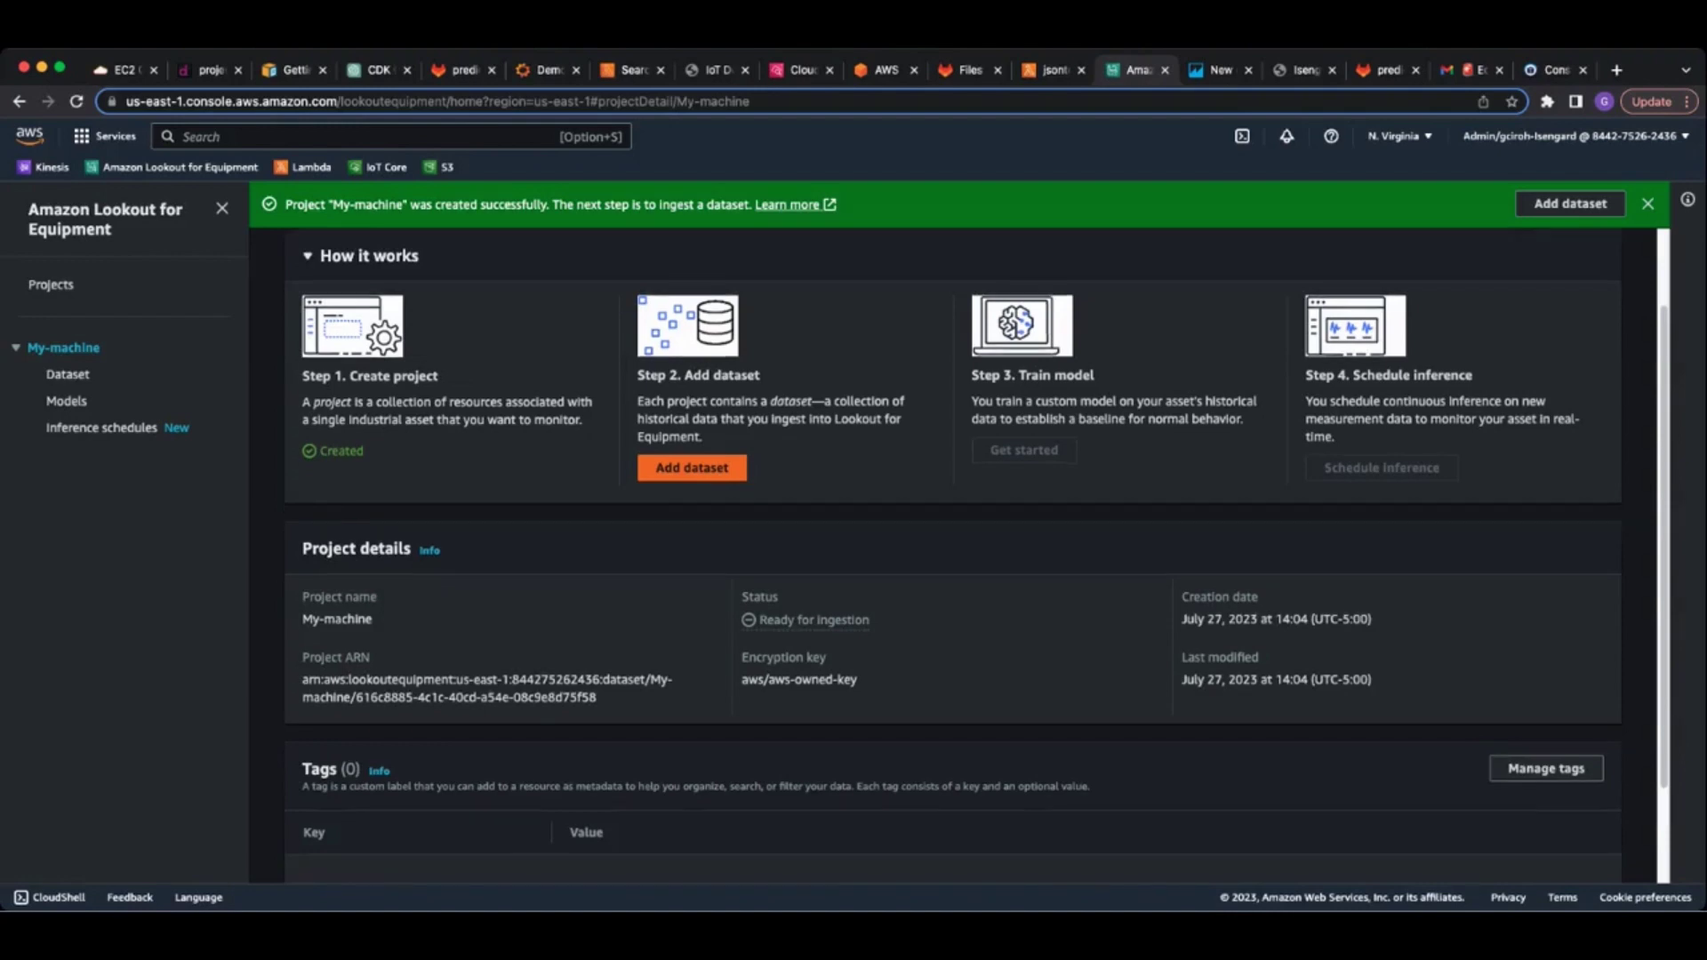
Add a dataset whose S3 source is the iot-data-2023/2023/Training_set folder
click(692, 467)
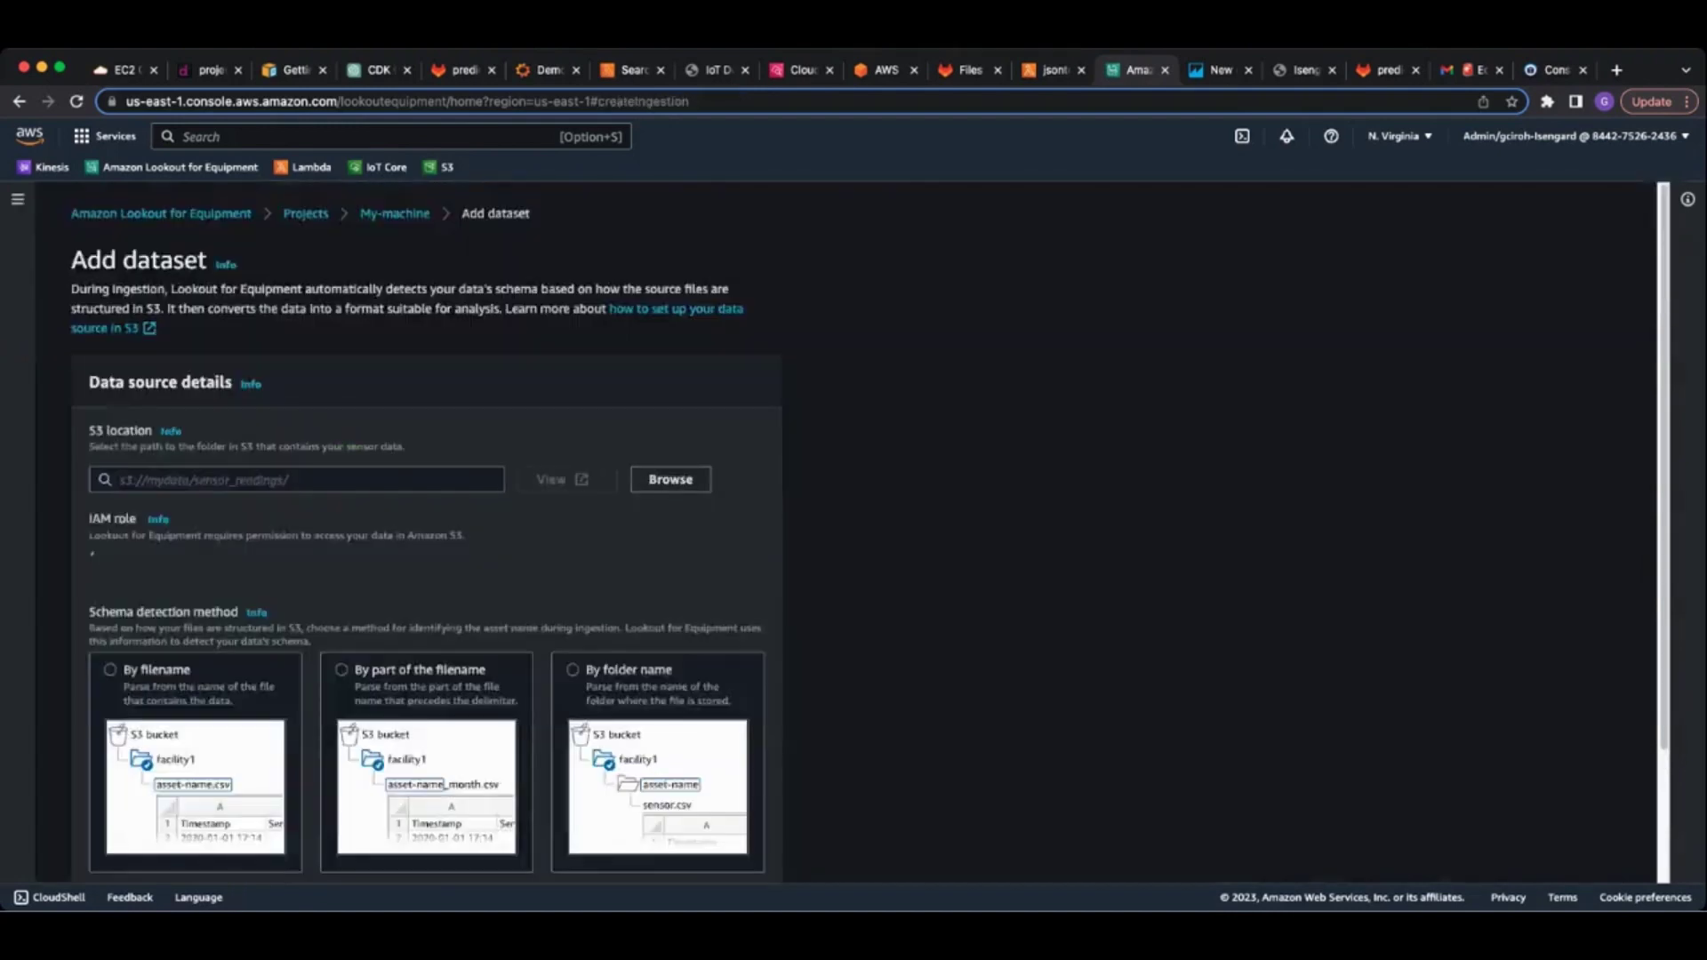
scroll(870, 533, down, 1)
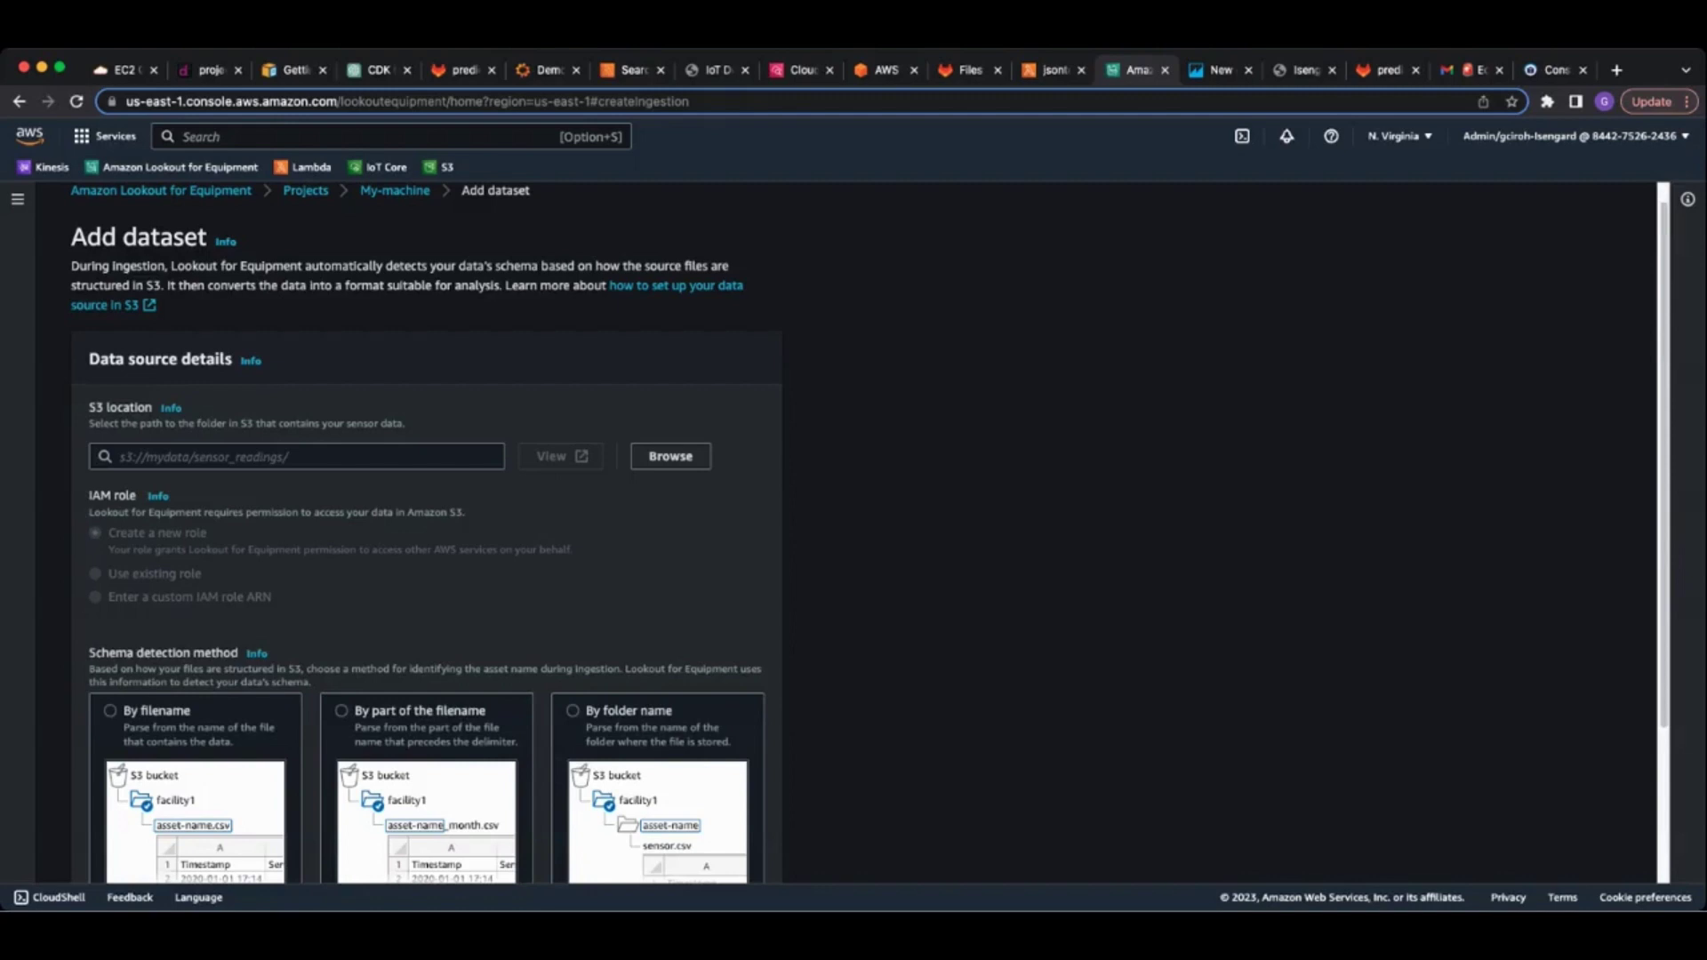
click(669, 457)
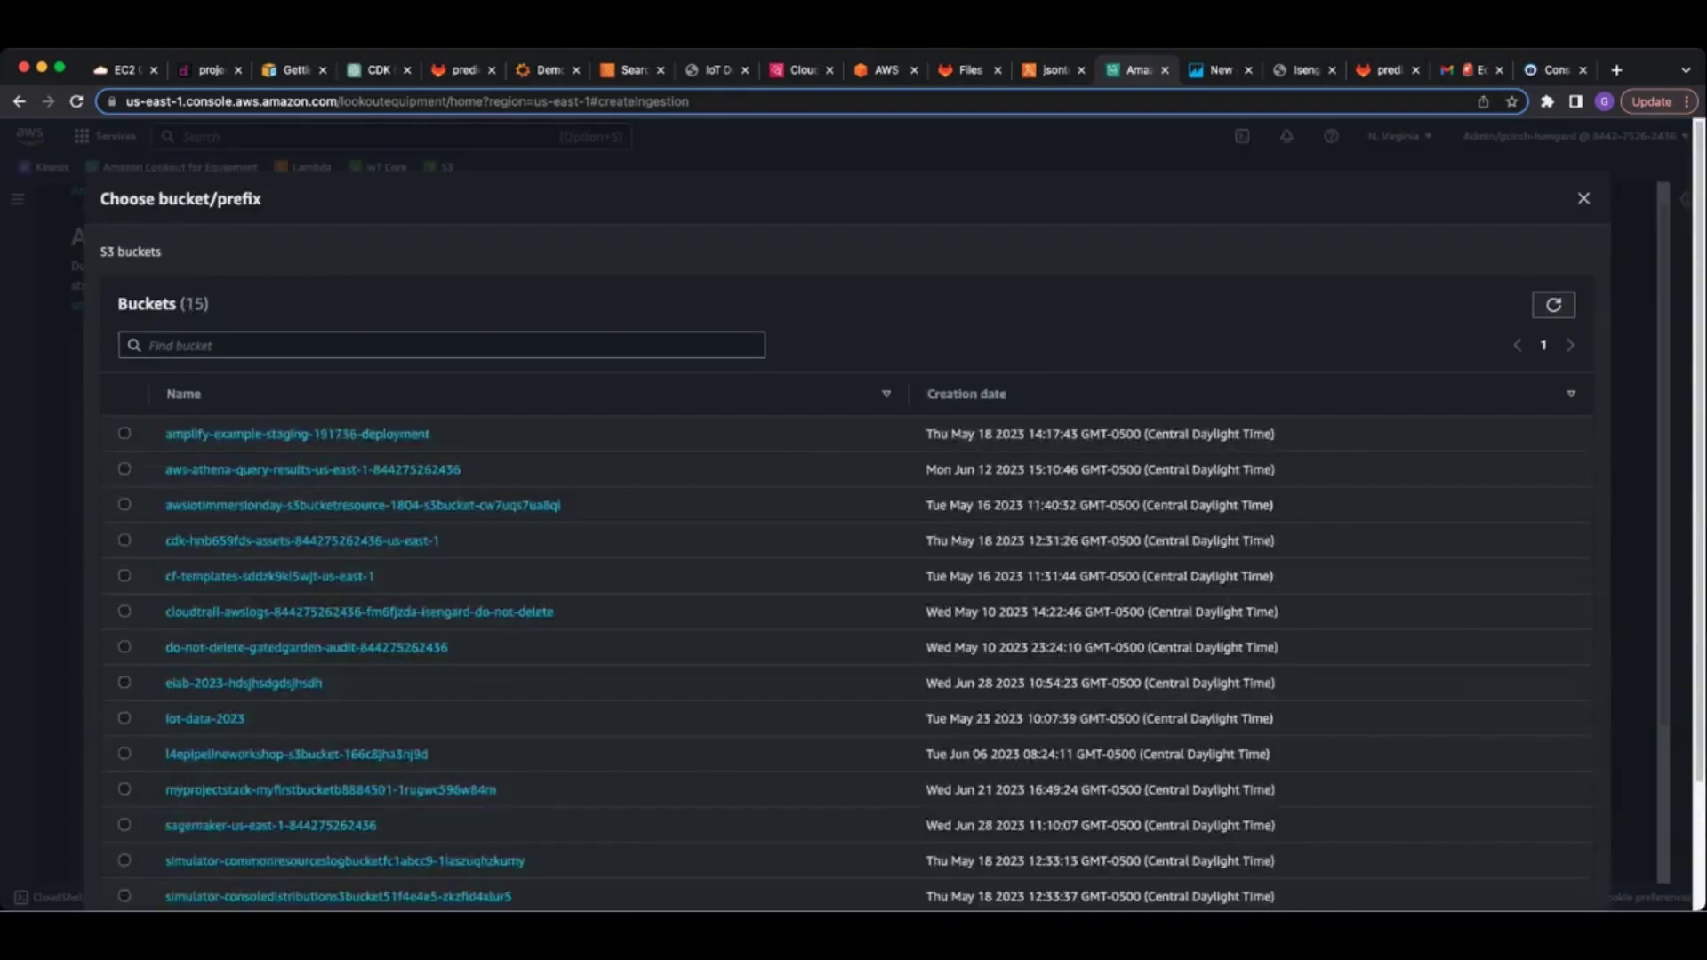
scroll(333, 615, down, 3)
click(204, 576)
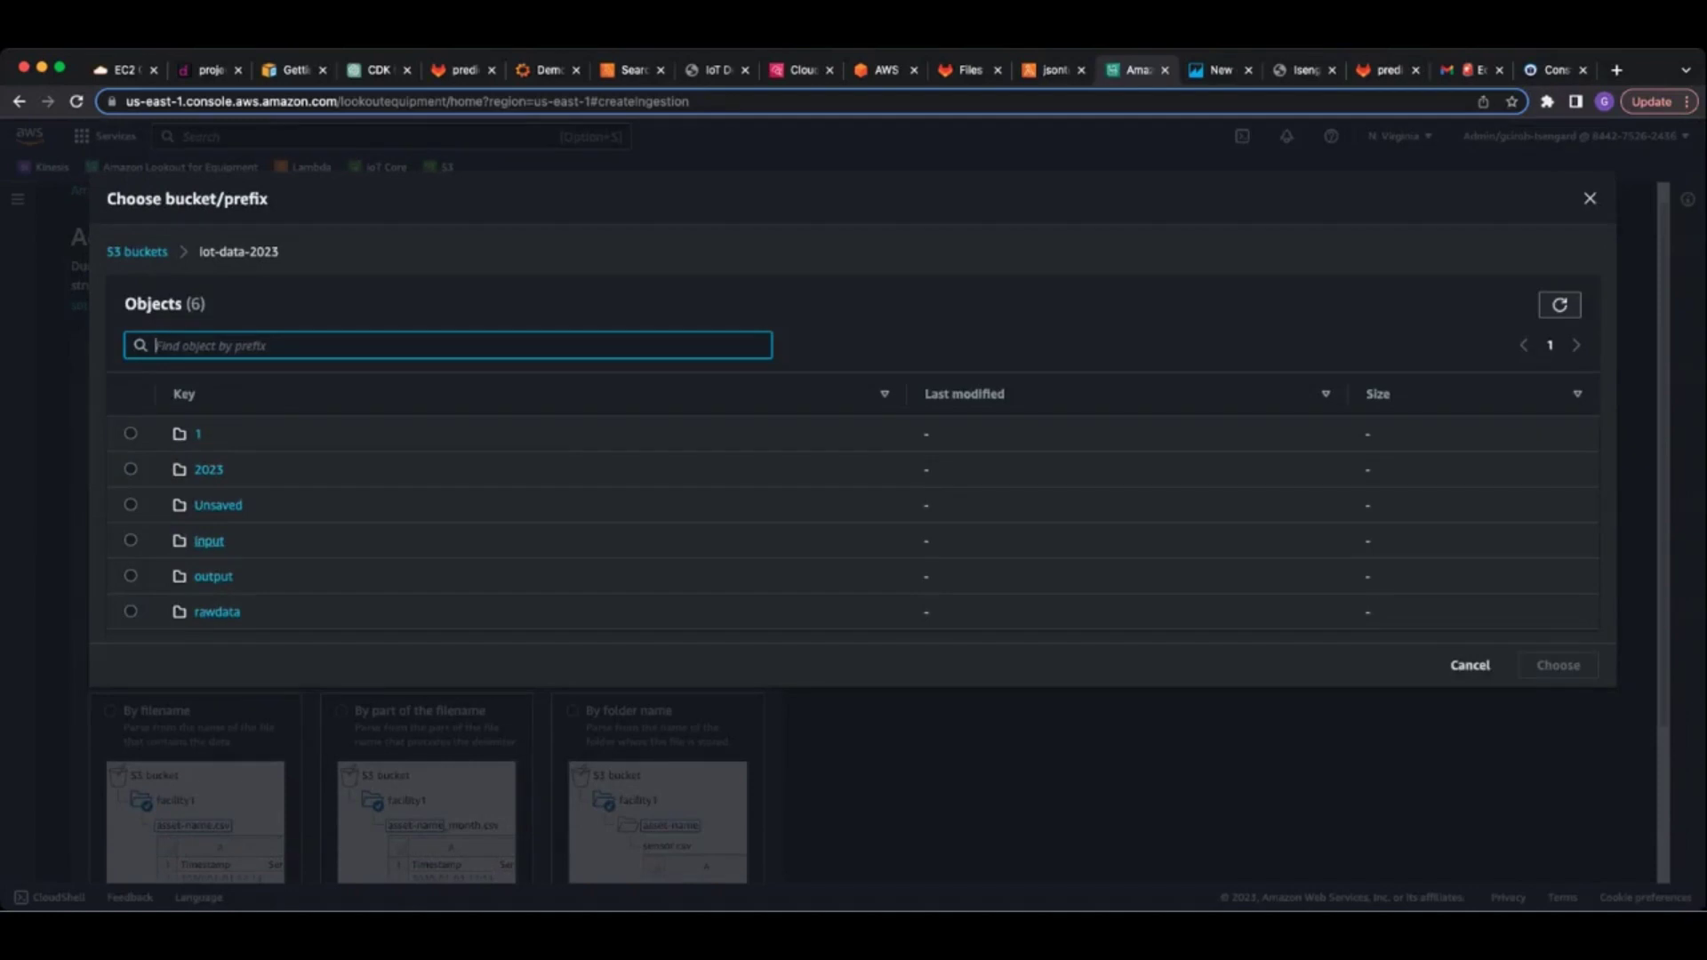
click(209, 540)
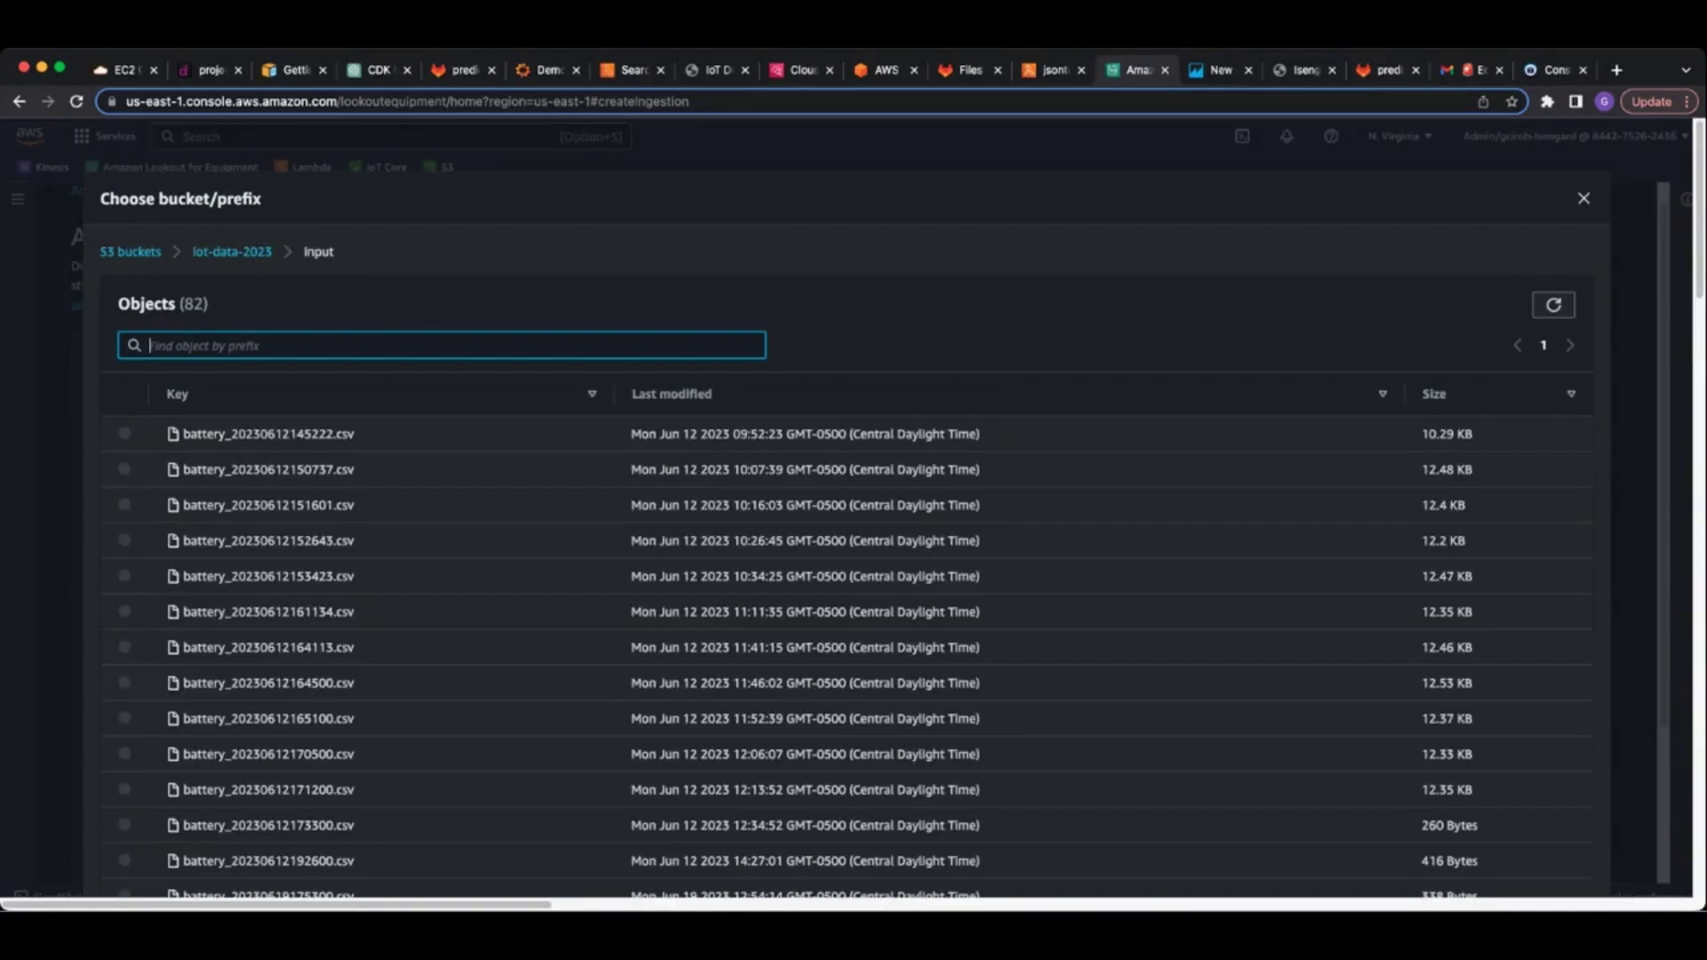
click(231, 251)
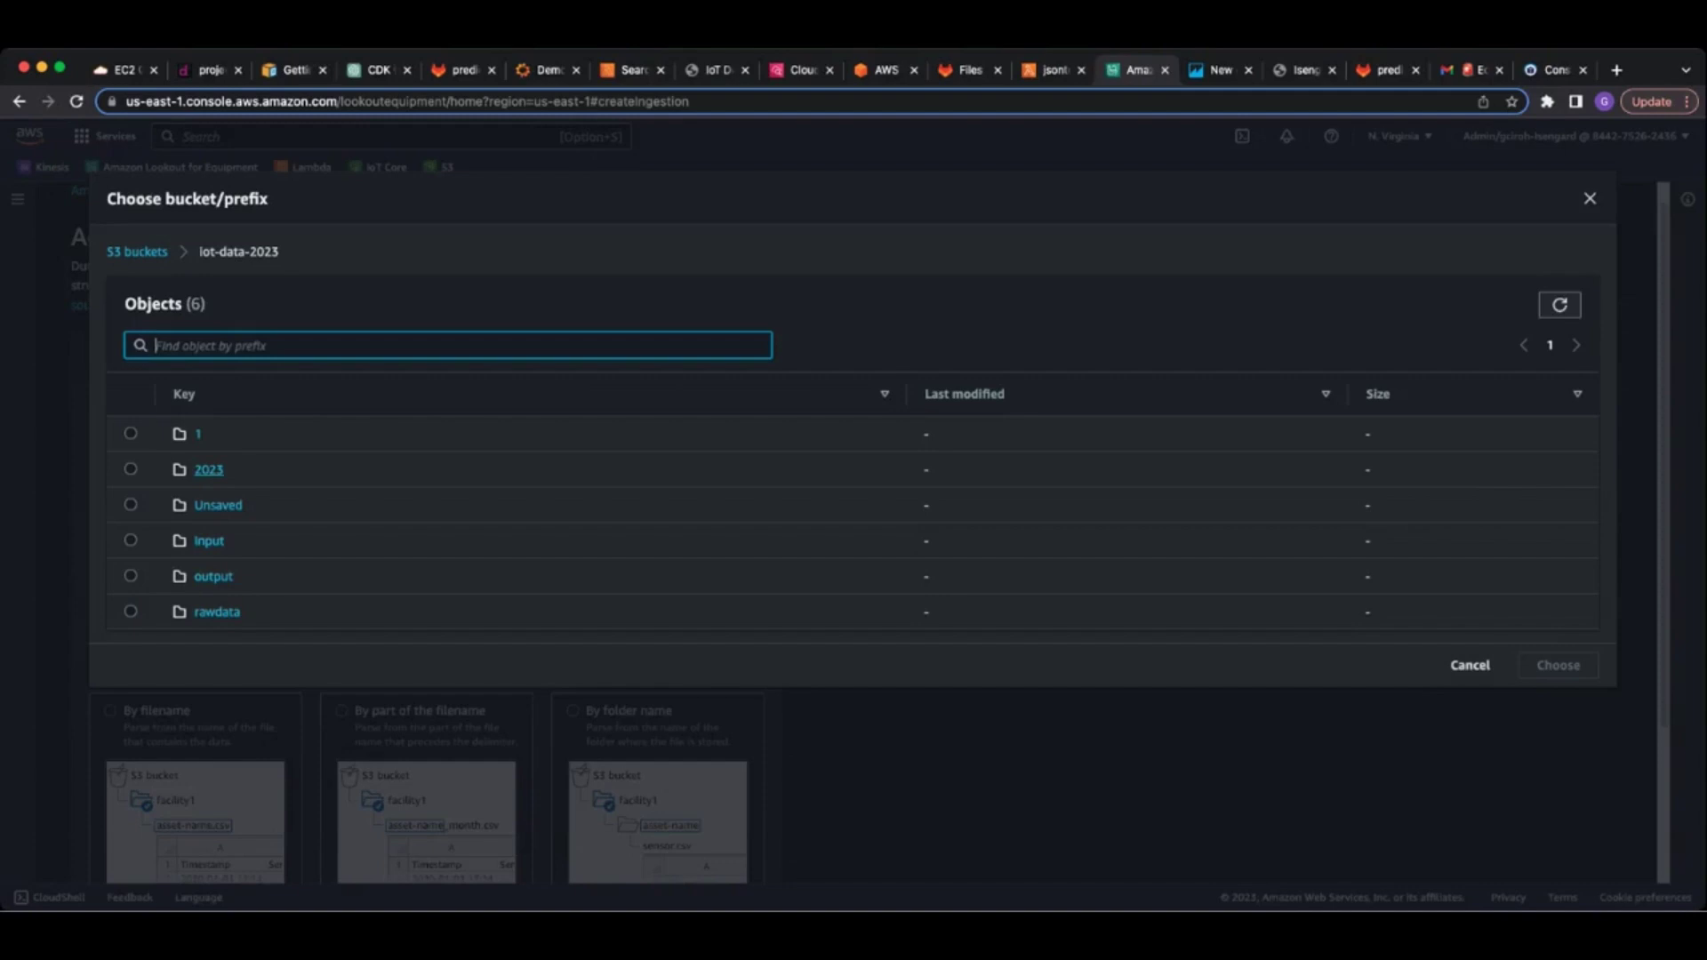
click(208, 469)
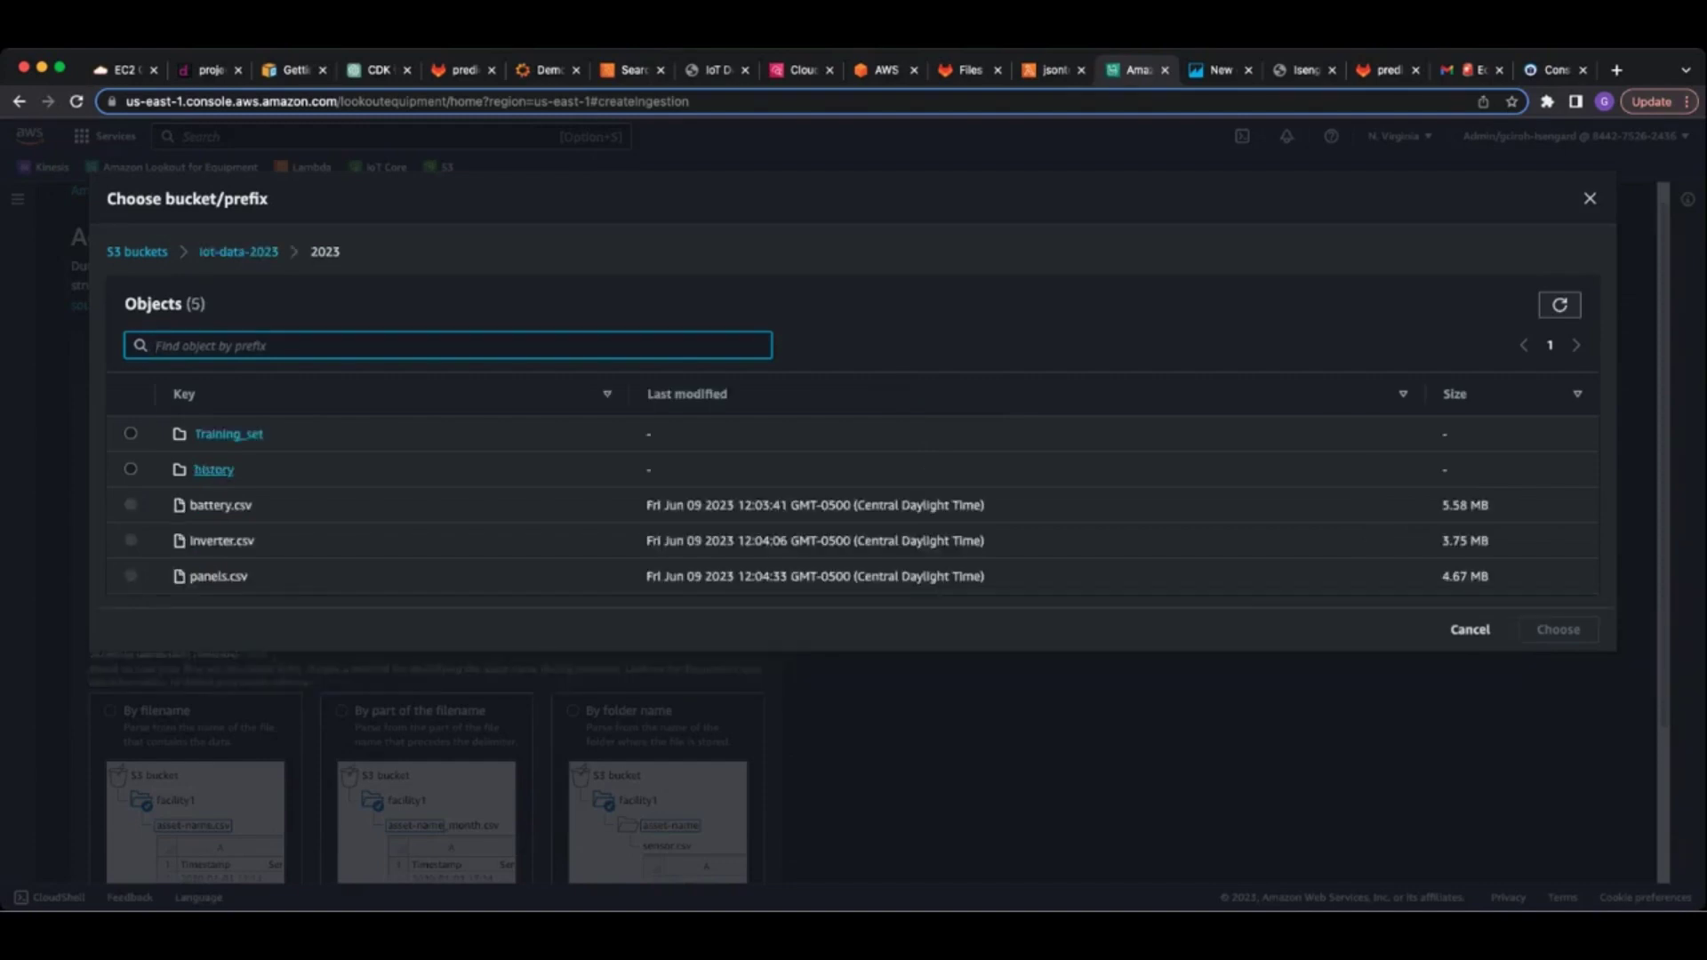
click(228, 433)
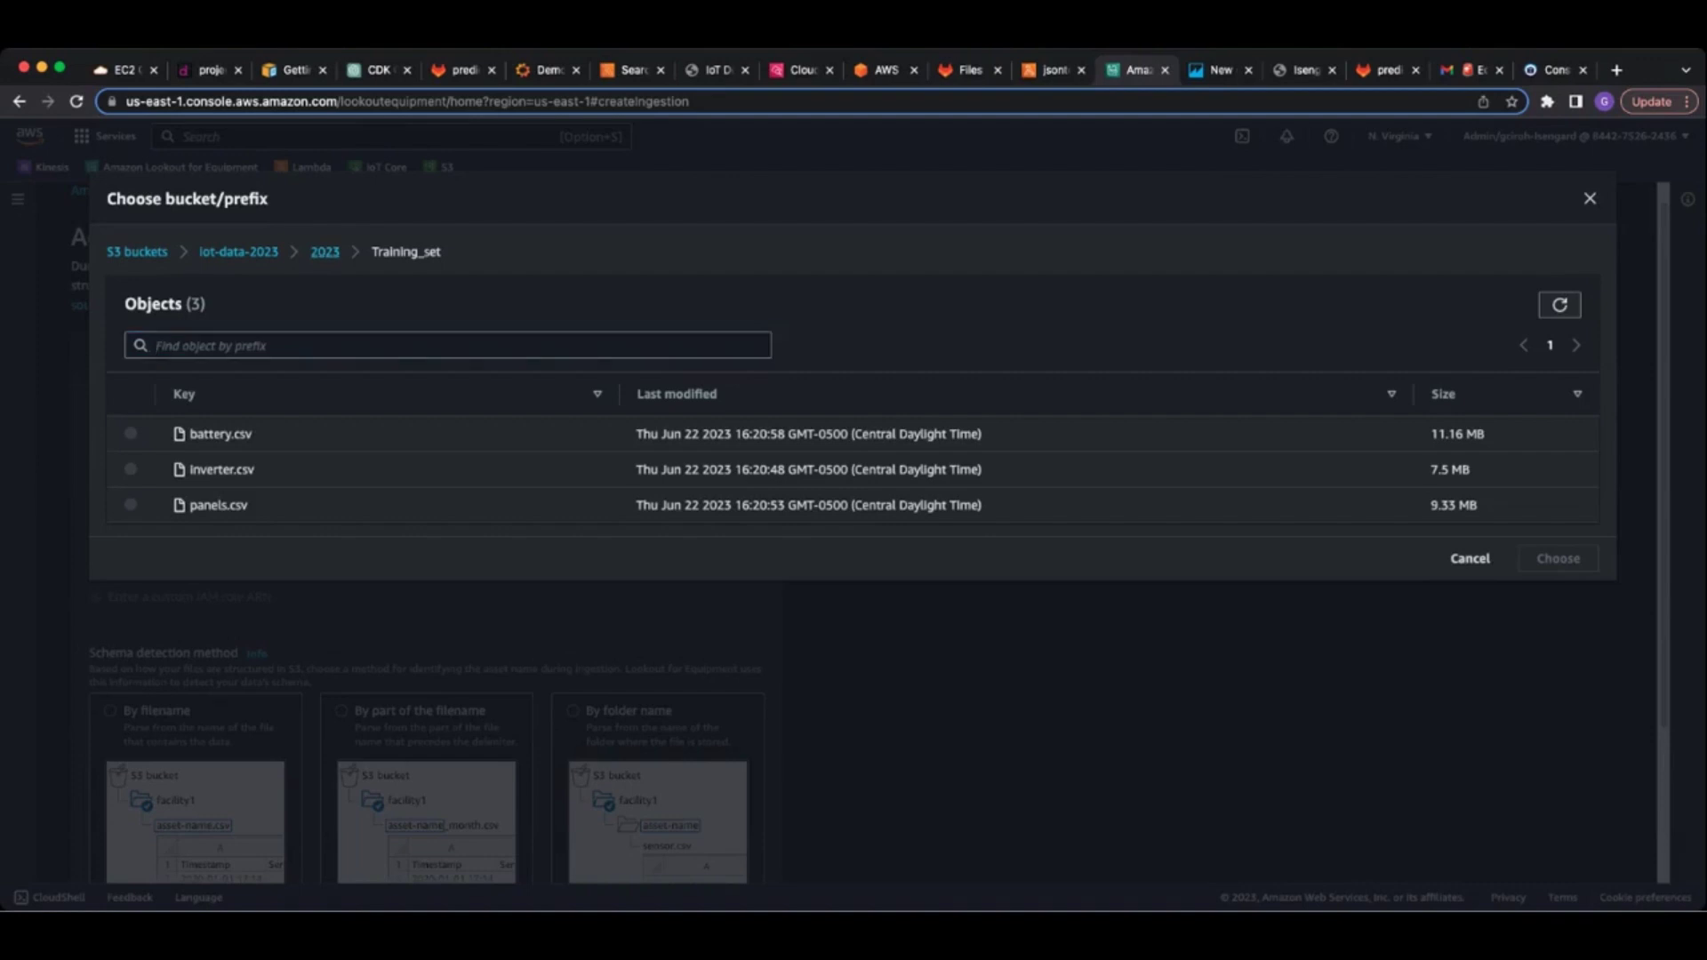
click(323, 251)
click(131, 434)
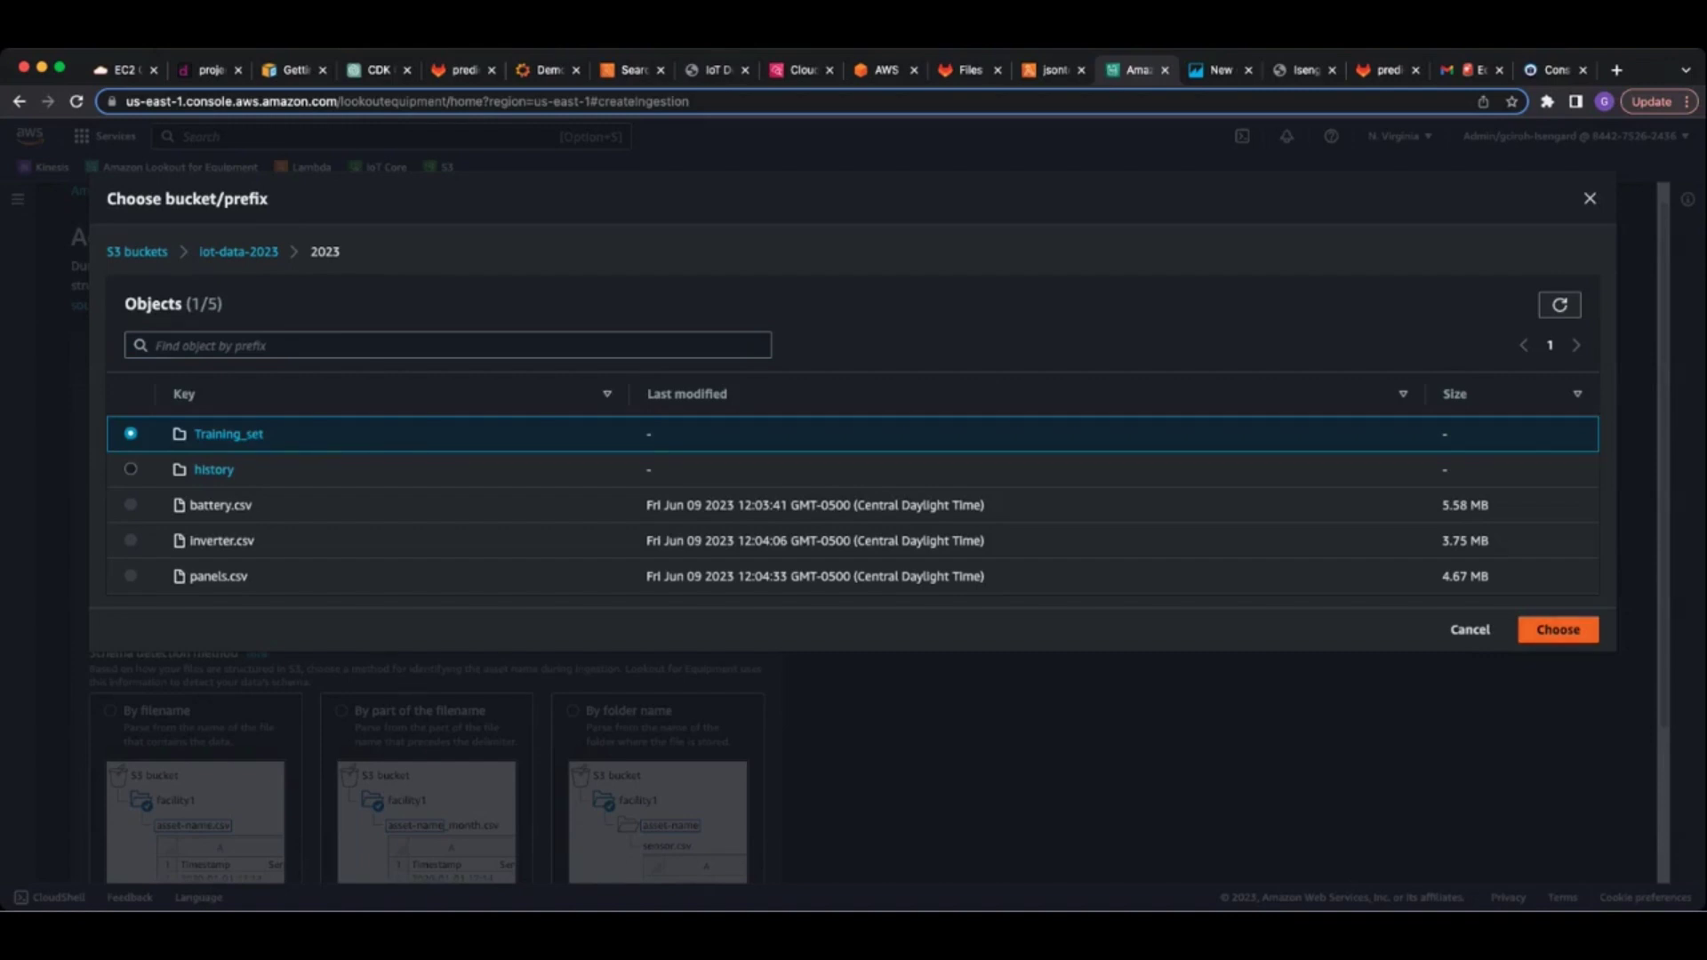
click(1558, 630)
scroll(427, 533, down, 1)
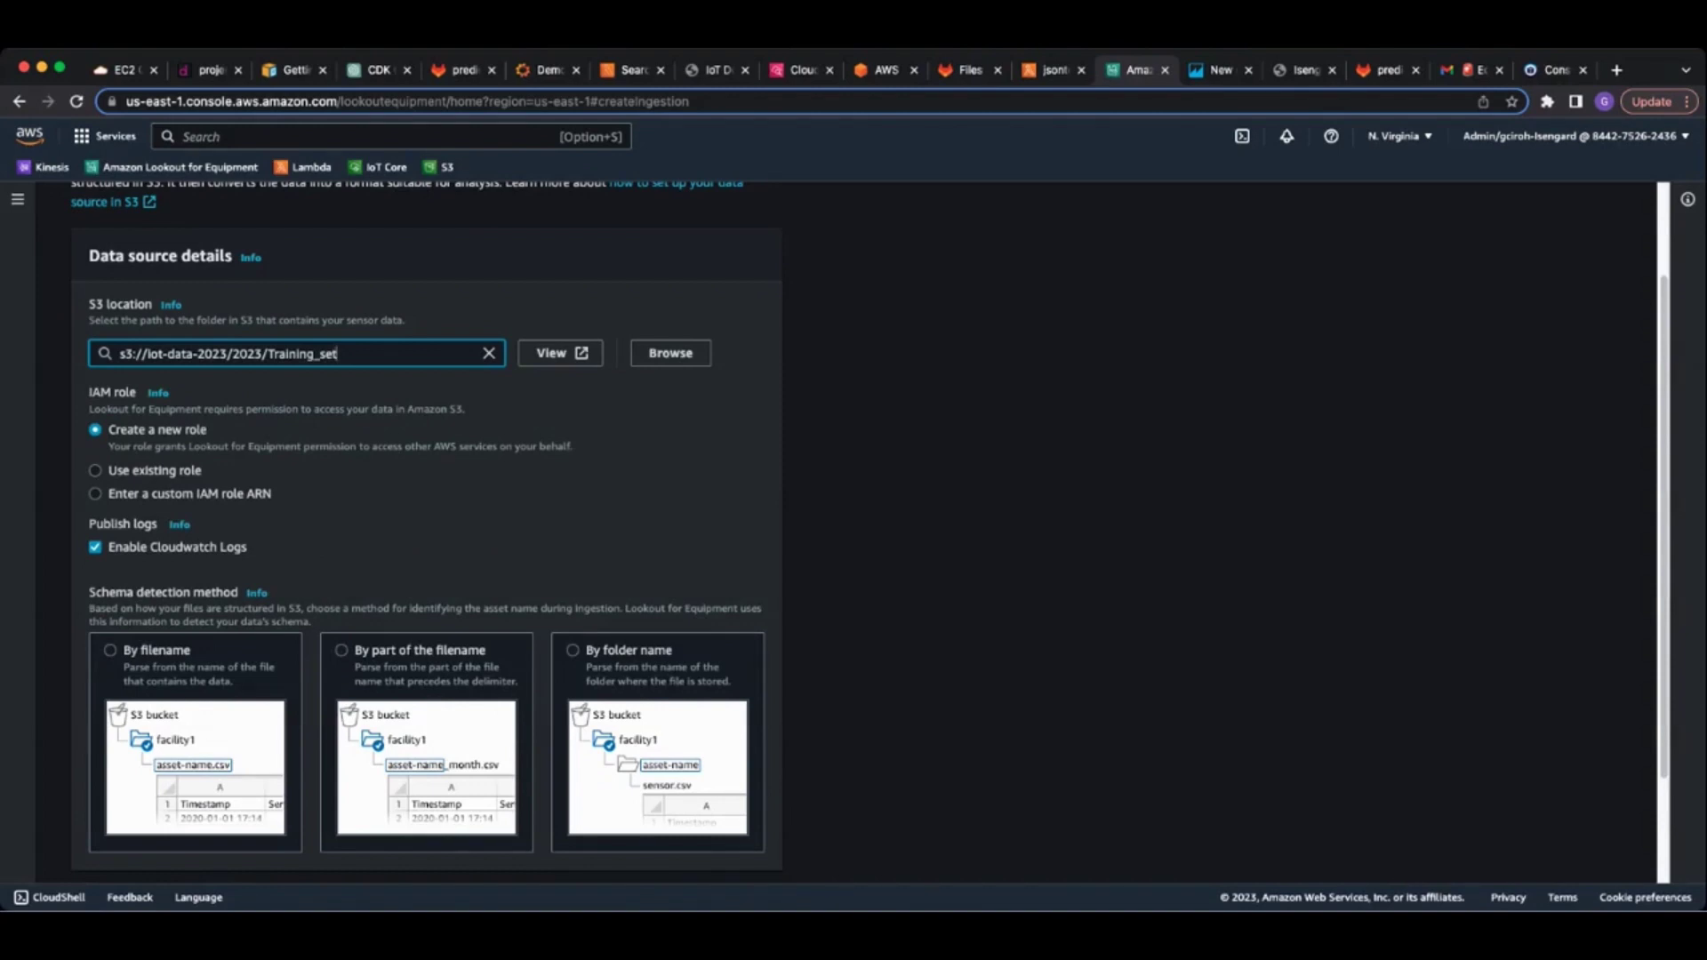
Use the first existing ExecutionRole-Ingestion role with by-filename schema detection, then return to Projects
click(96, 469)
click(227, 550)
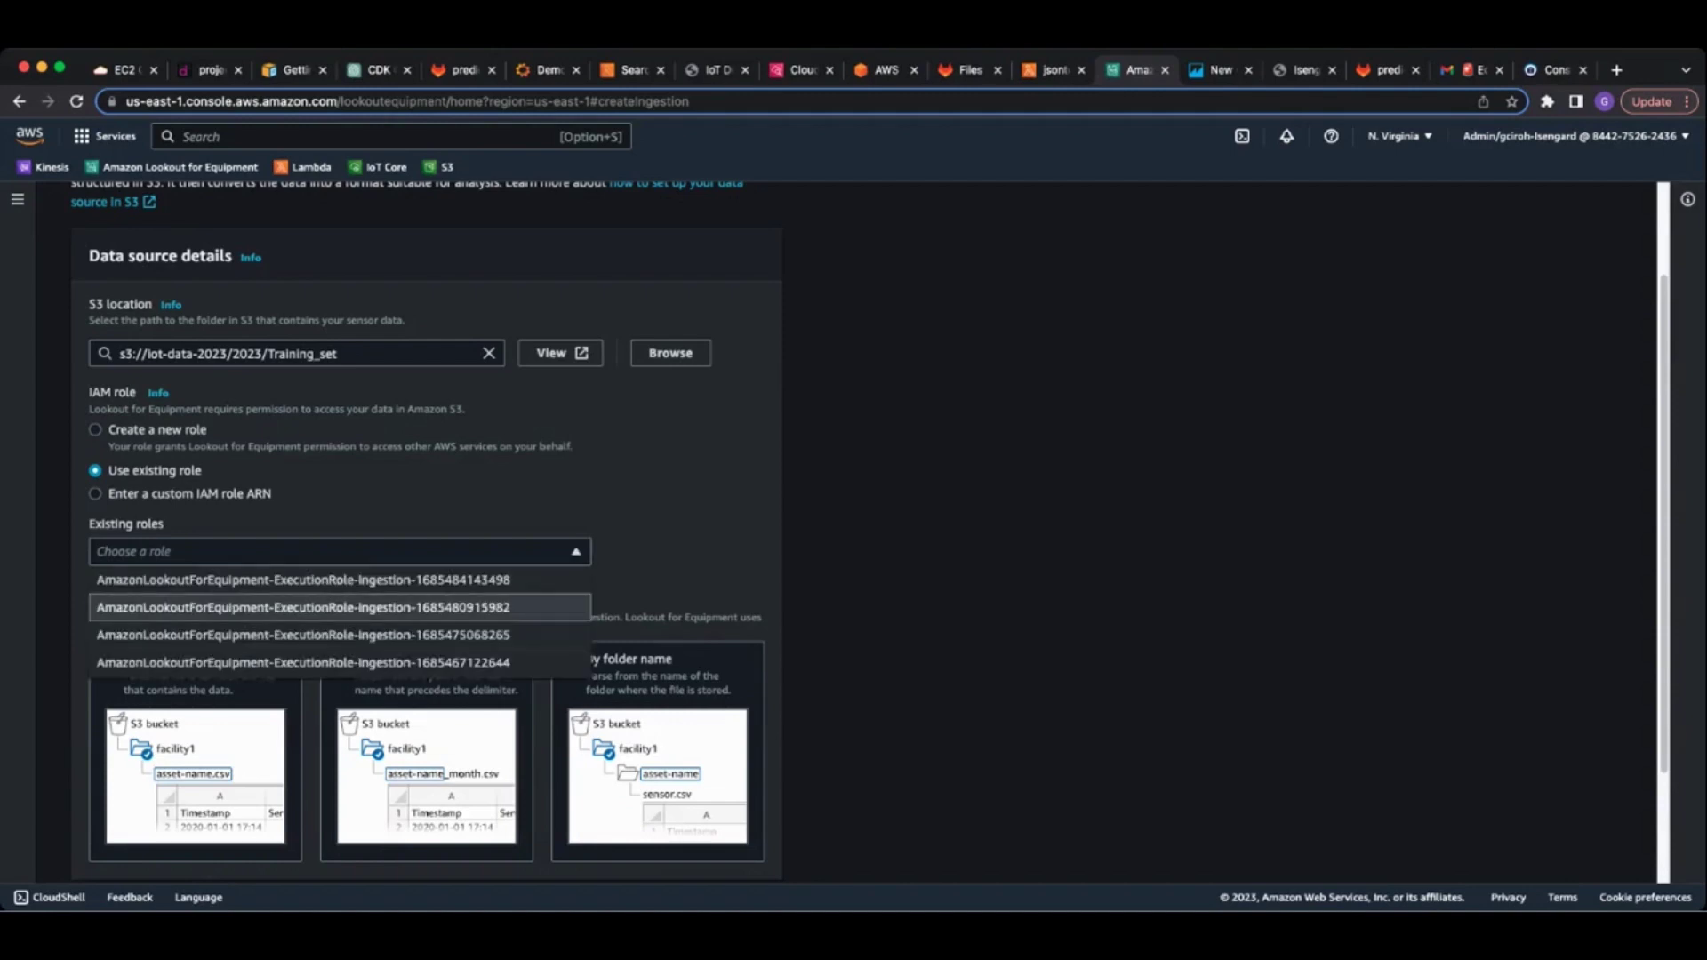
click(227, 579)
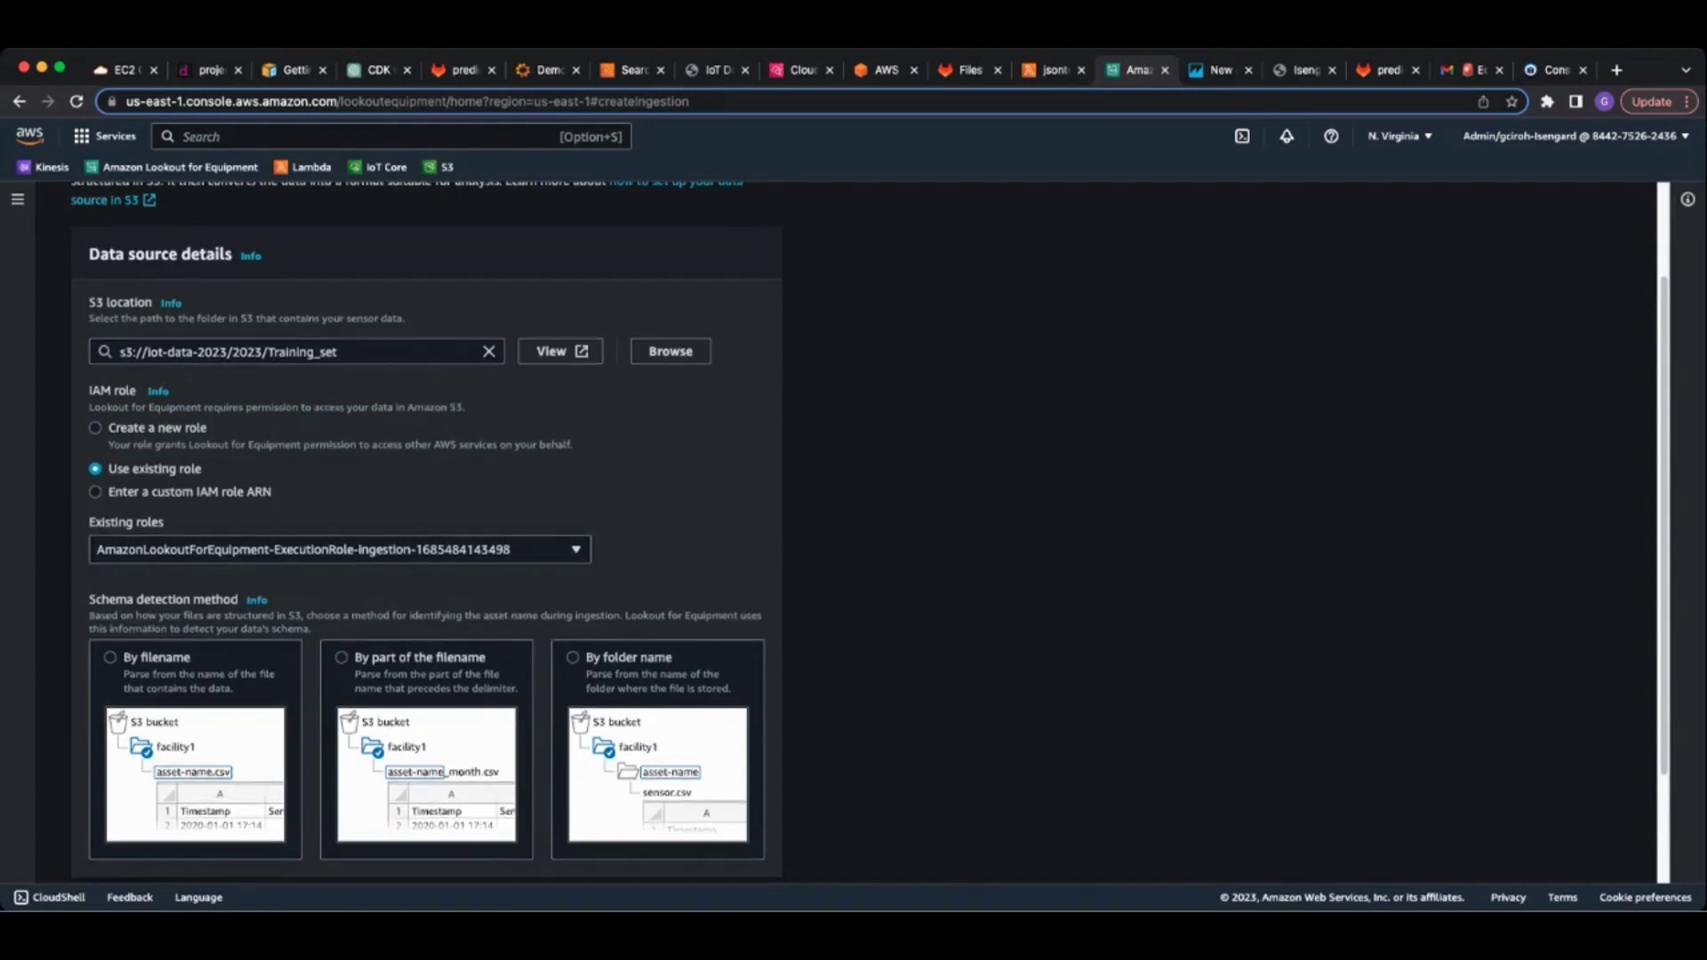
scroll(854, 534, down, 3)
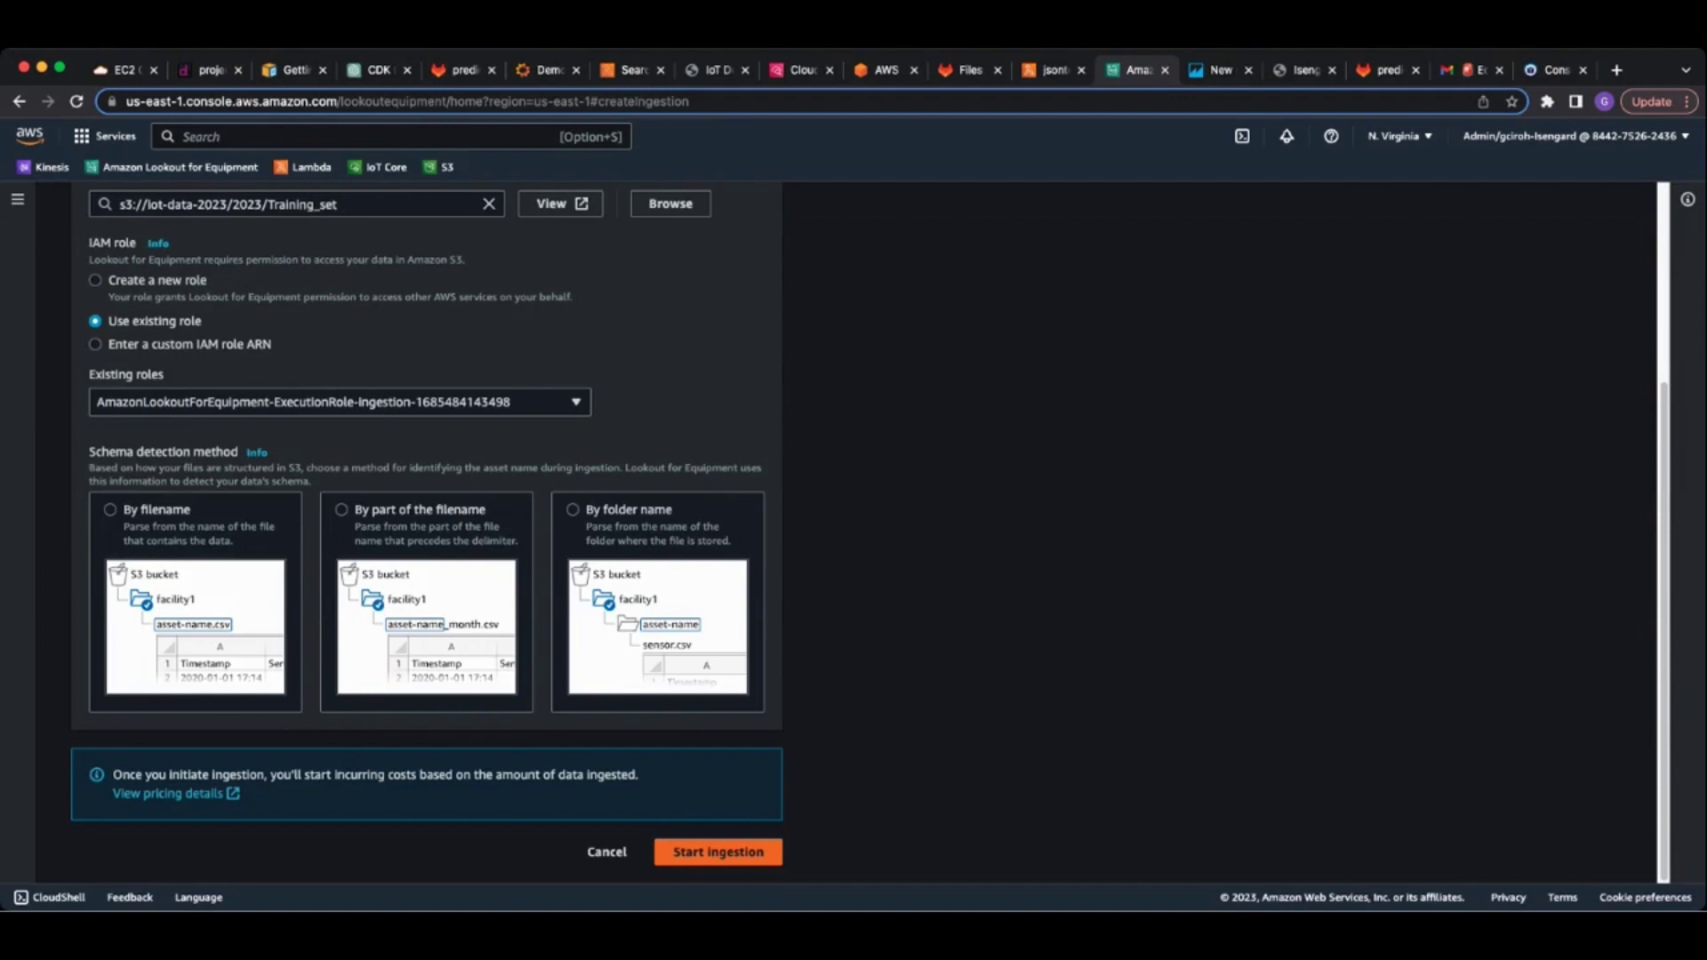
click(150, 515)
click(607, 852)
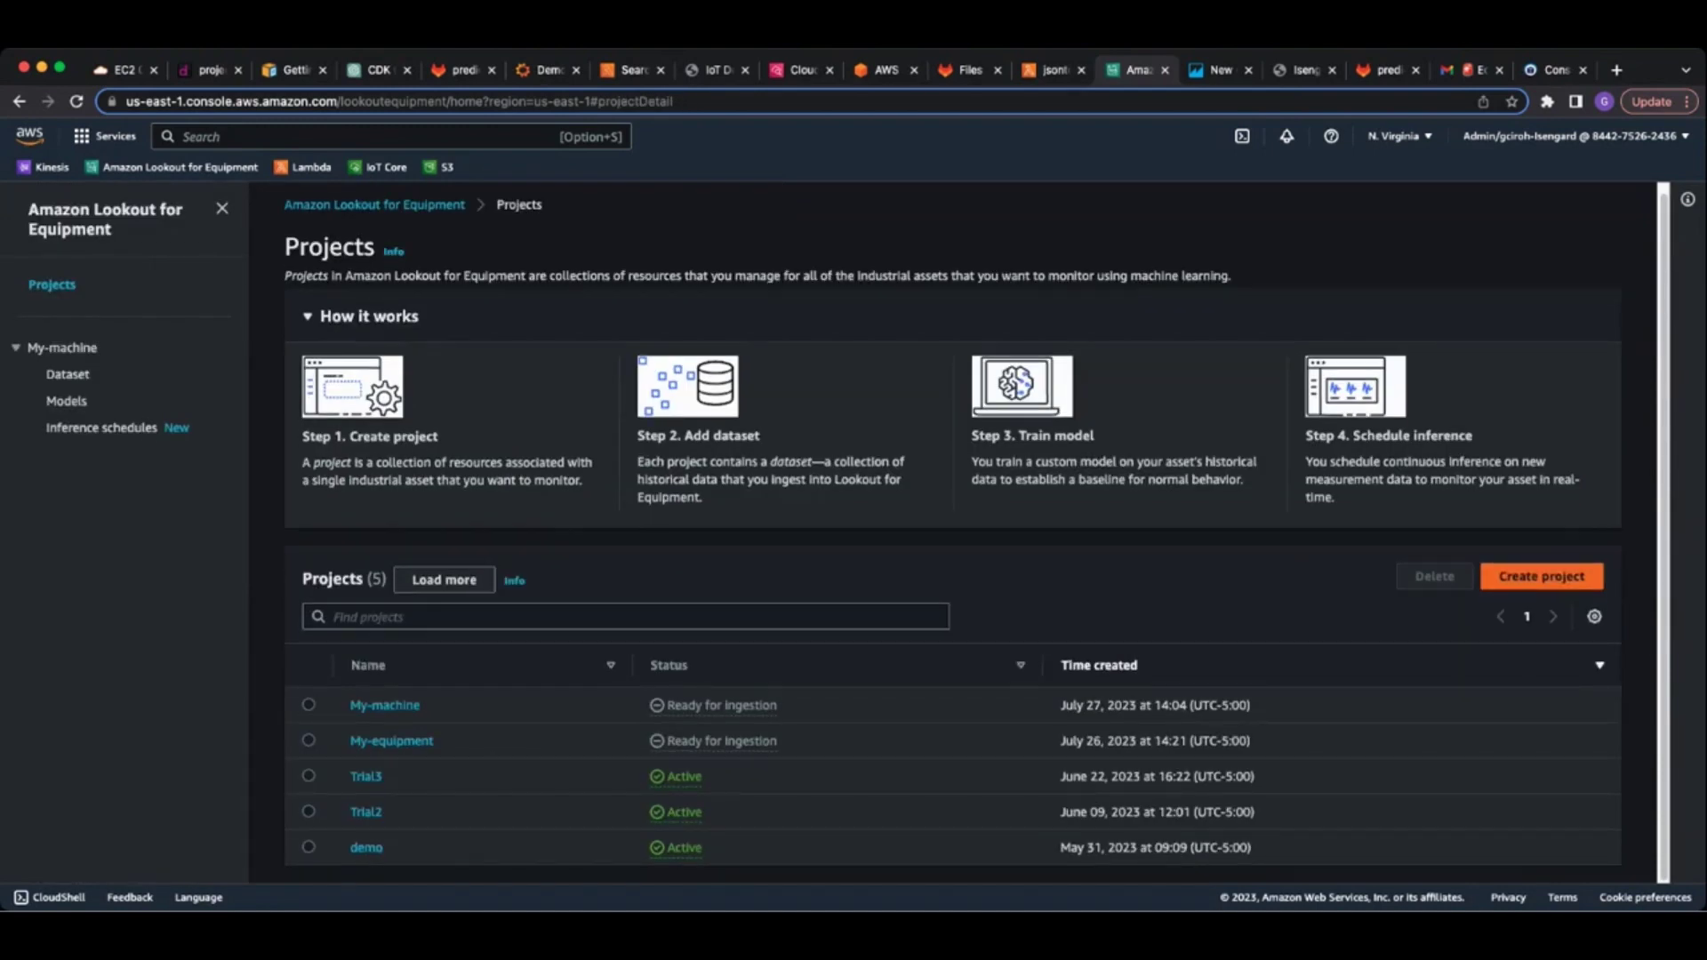
In the Trial3 project, select all 12 sensors and start creating a model
click(366, 785)
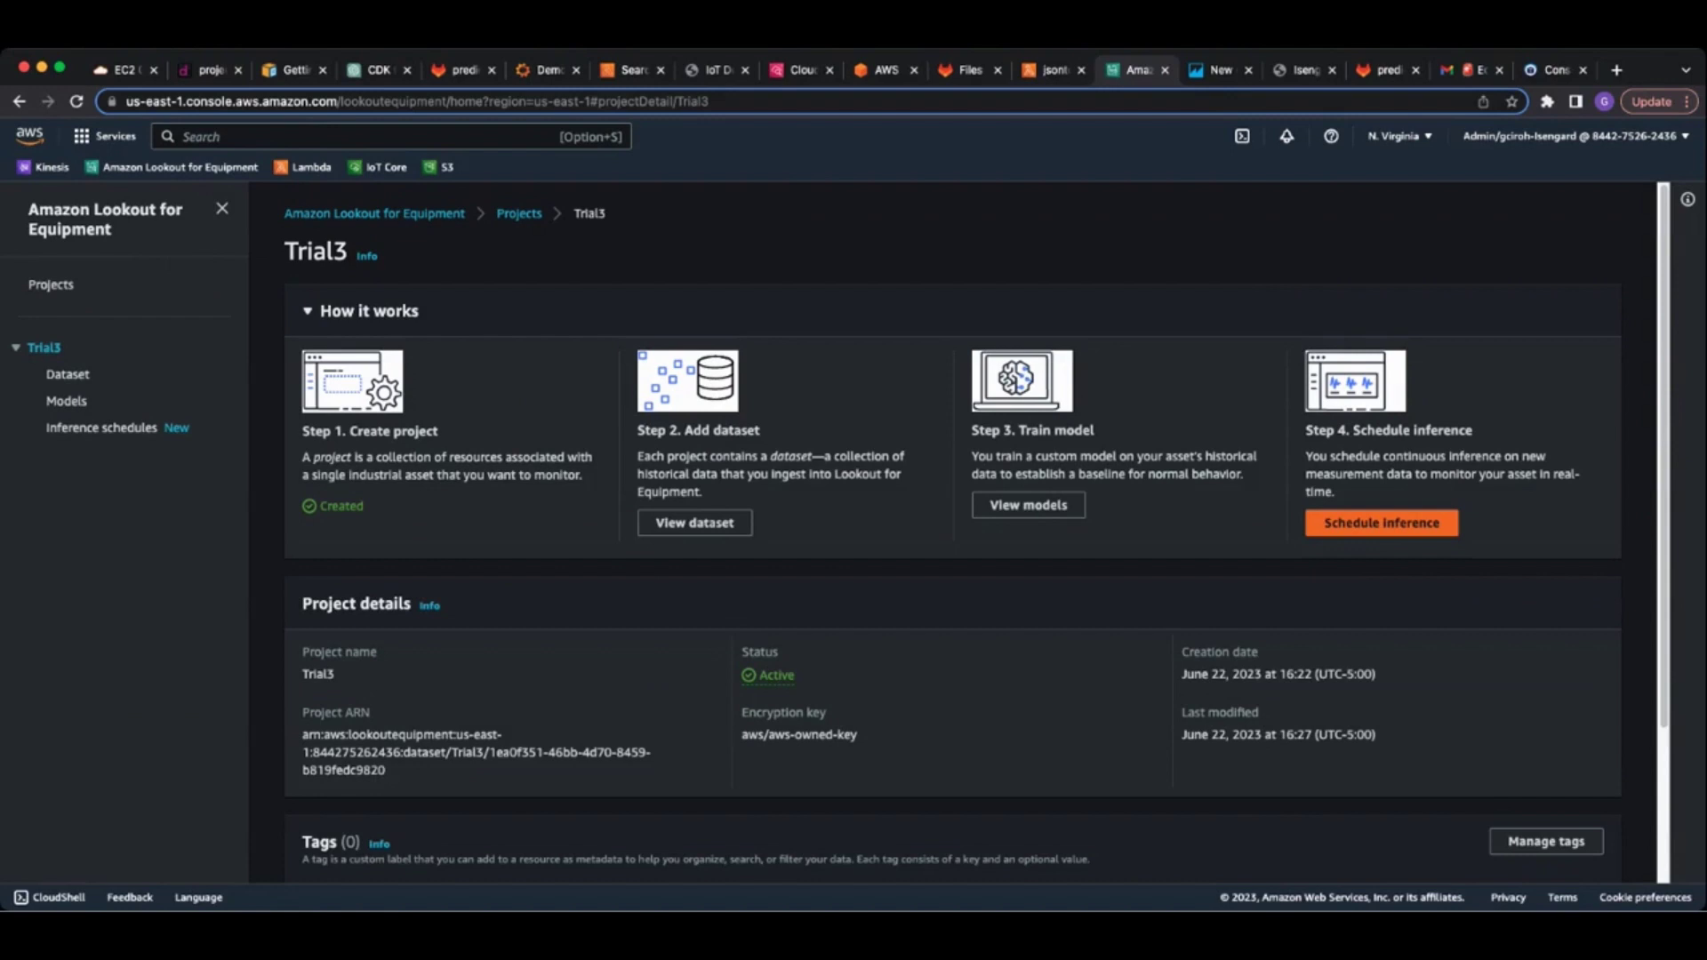
scroll(952, 533, down, 2)
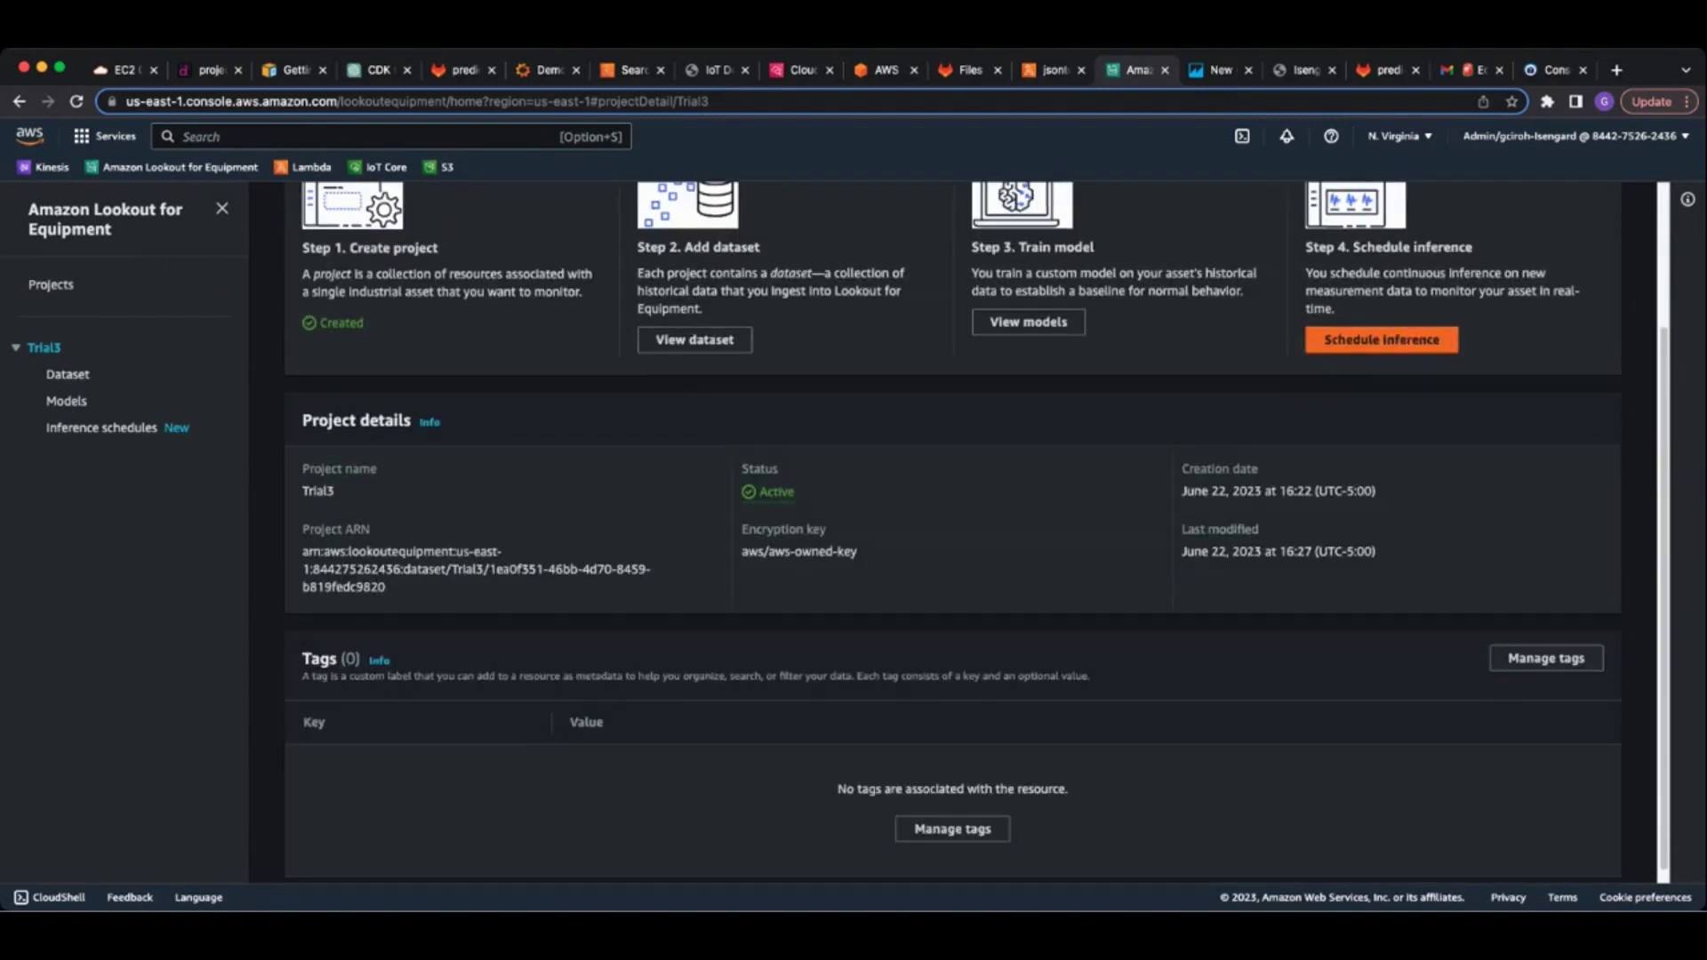
scroll(953, 533, up, 1)
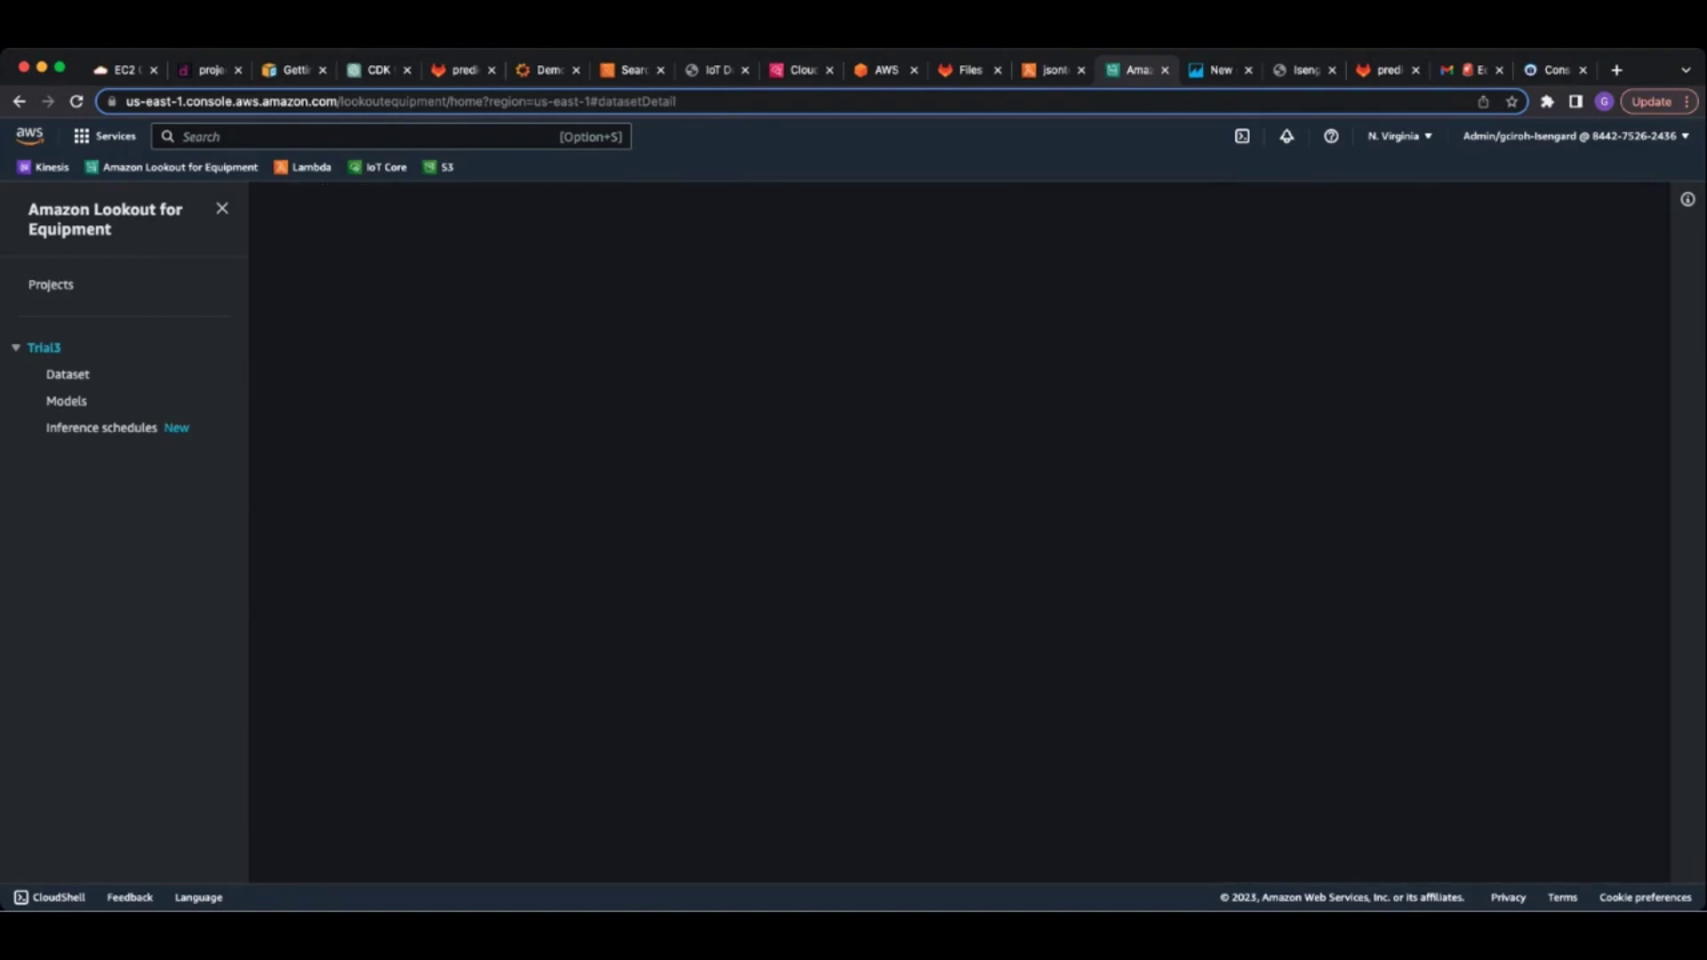
scroll(953, 534, down, 3)
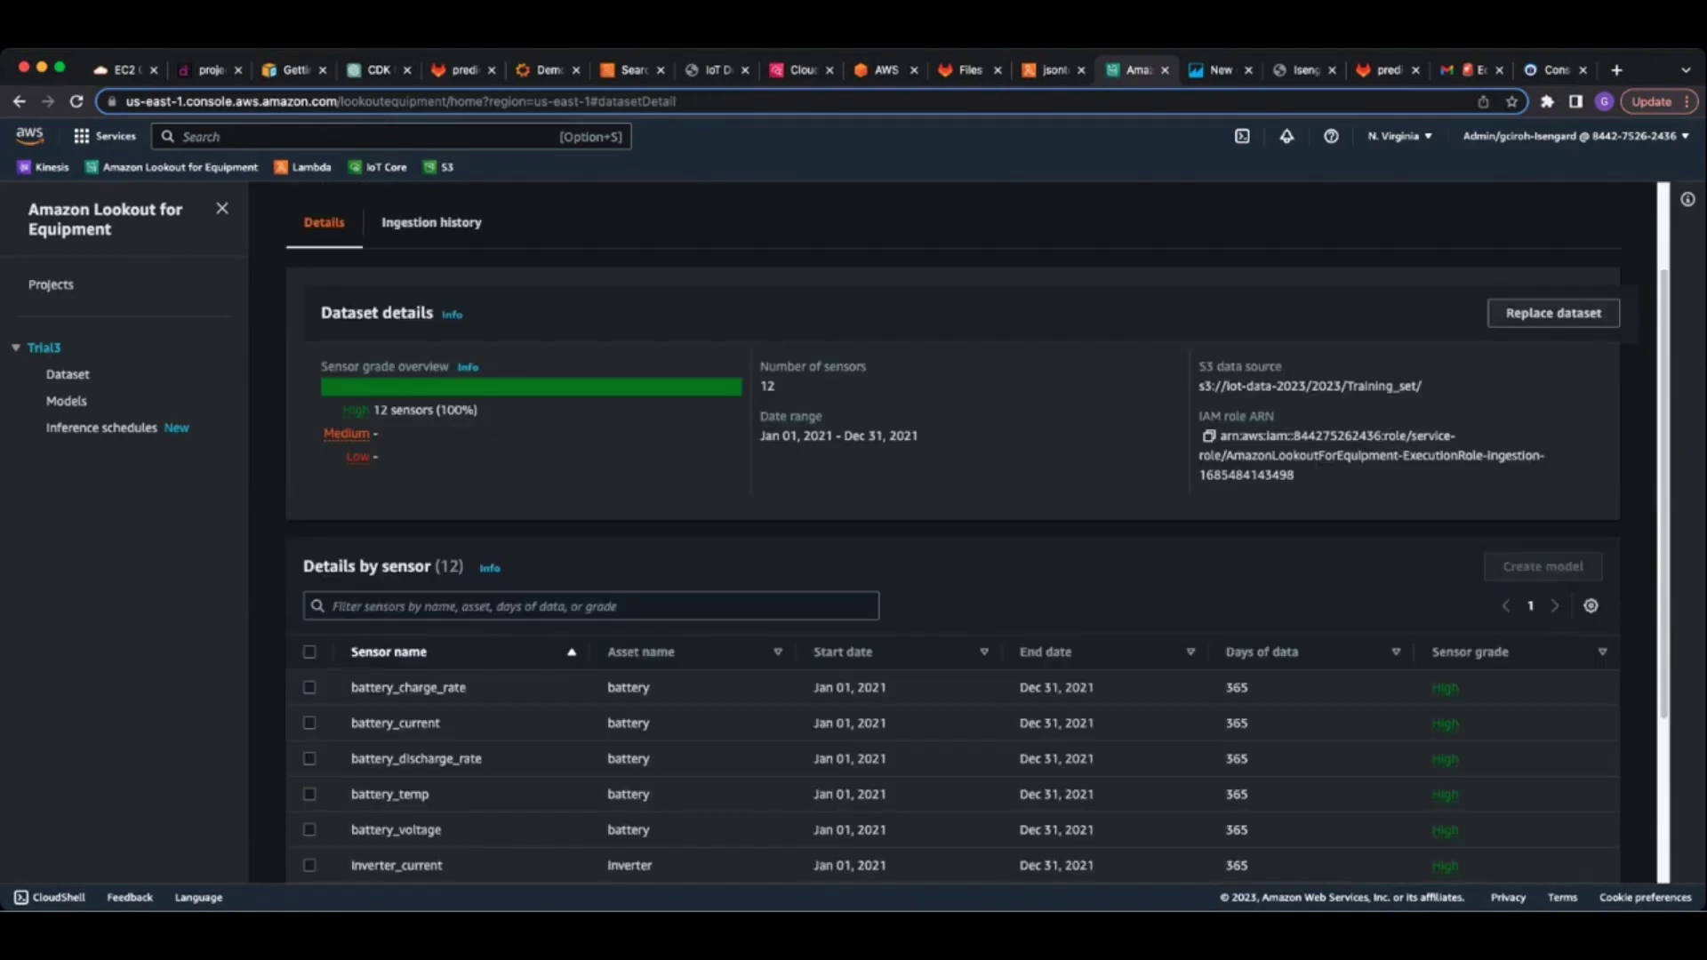
scroll(954, 533, down, 1)
scroll(952, 533, down, 2)
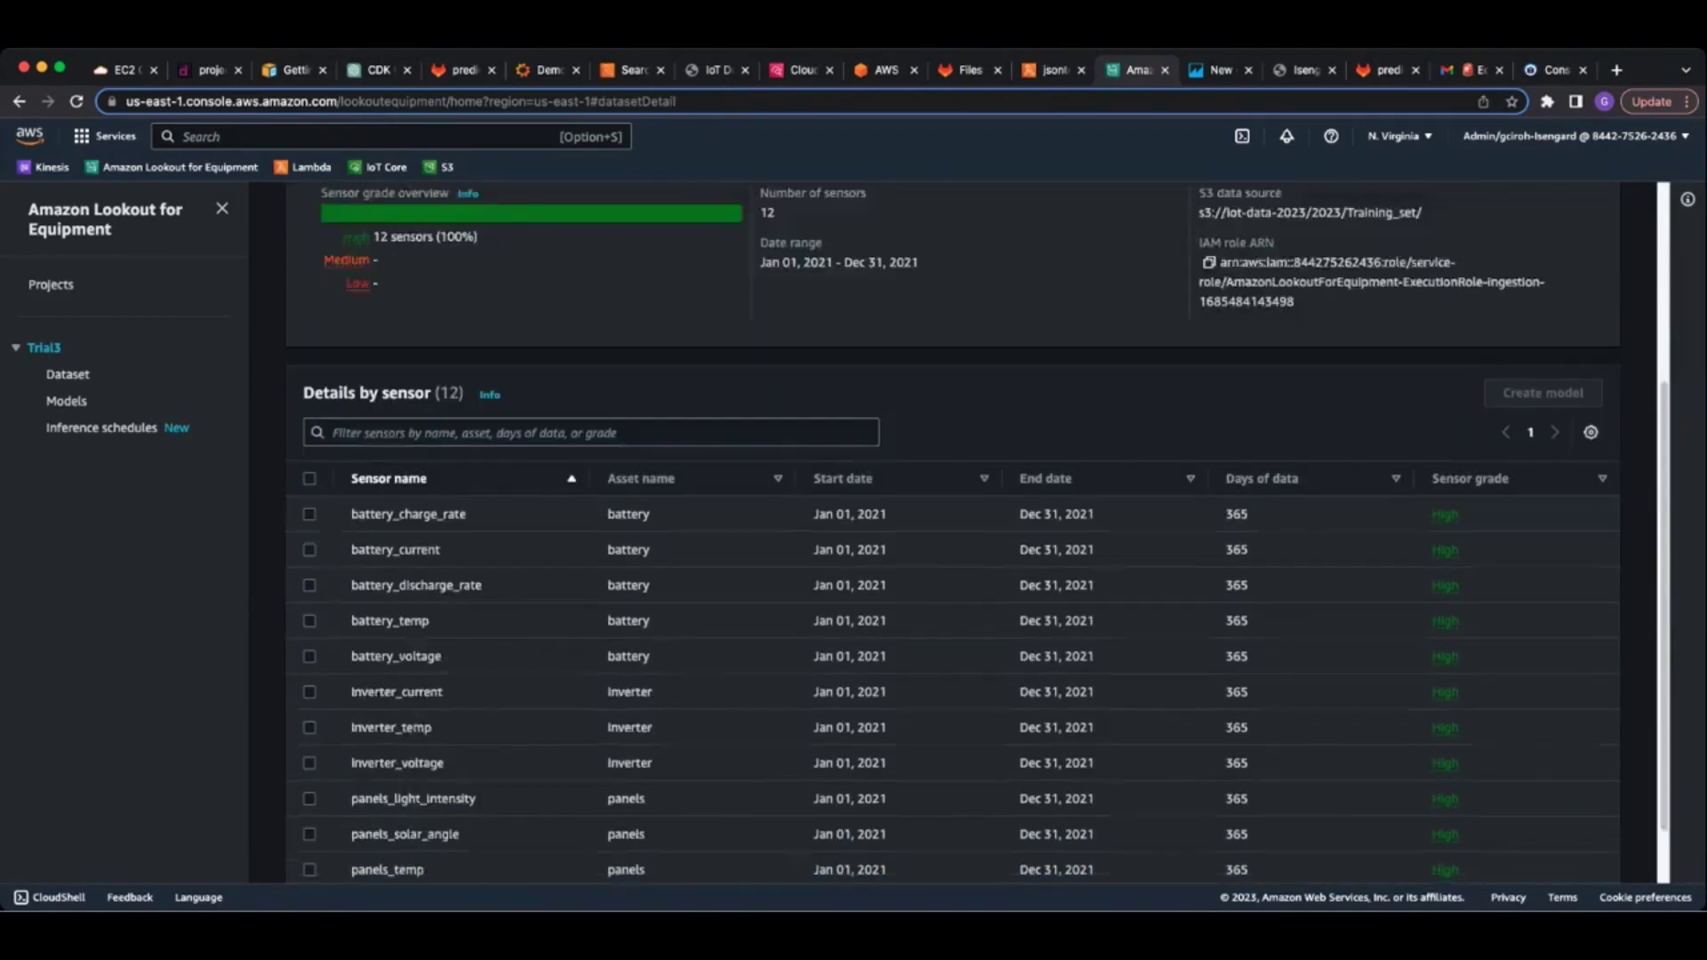
scroll(953, 535, down, 1)
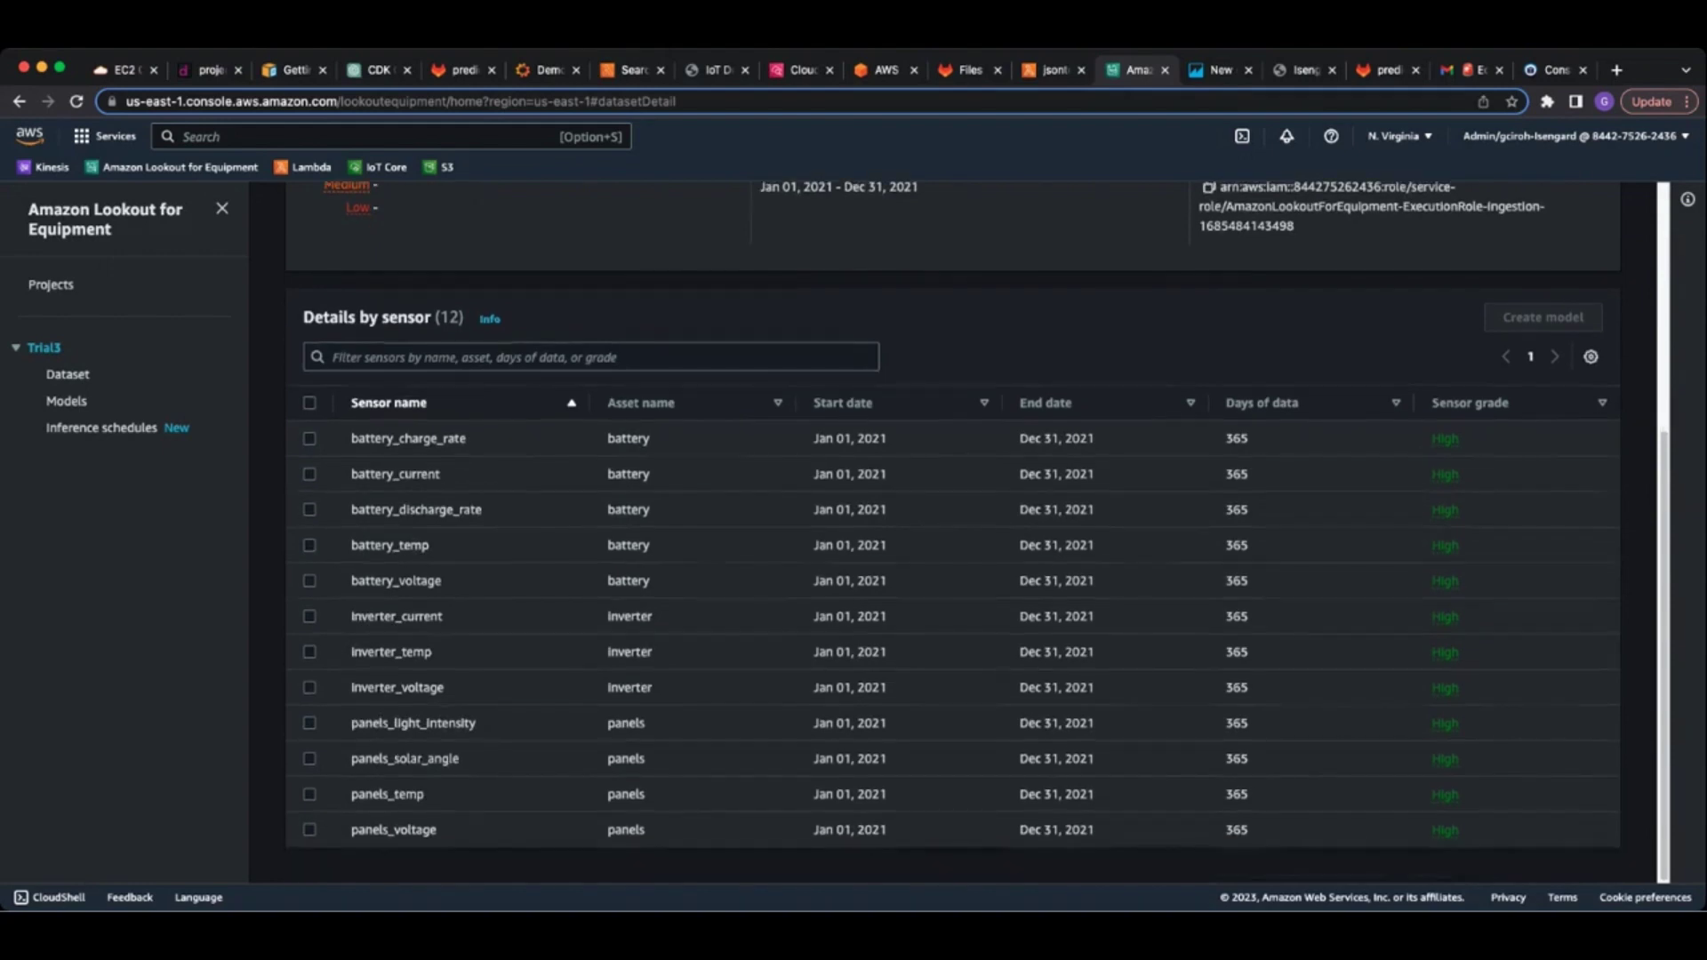
click(310, 437)
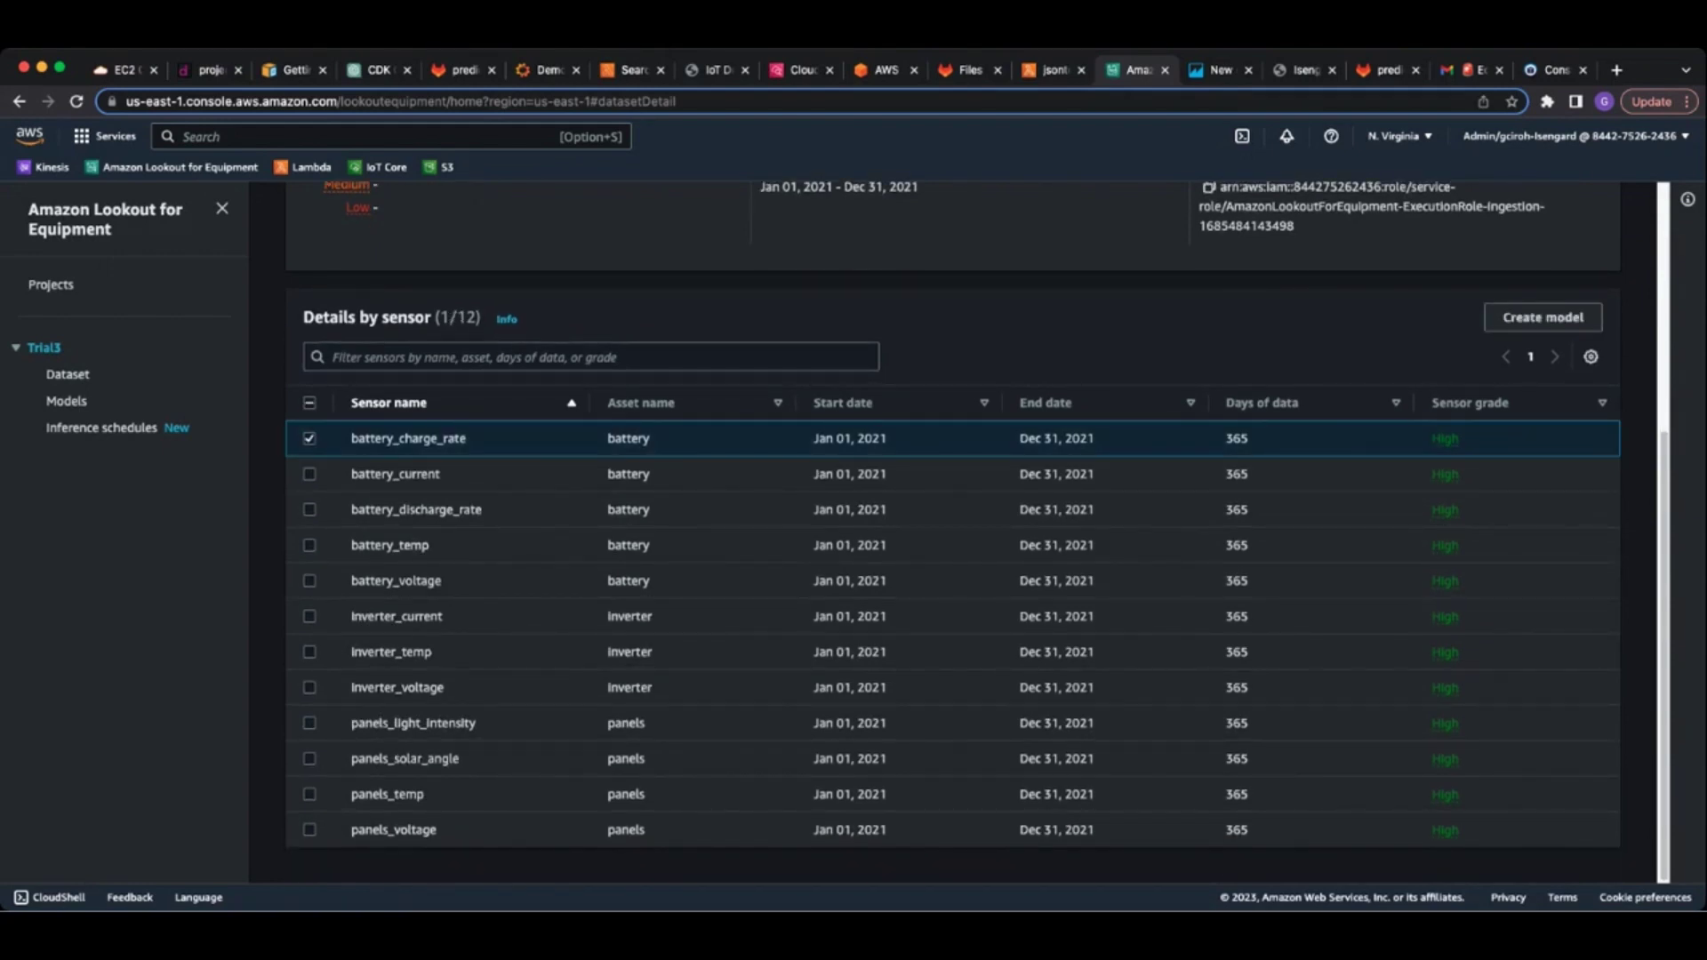
click(310, 474)
click(310, 509)
click(309, 545)
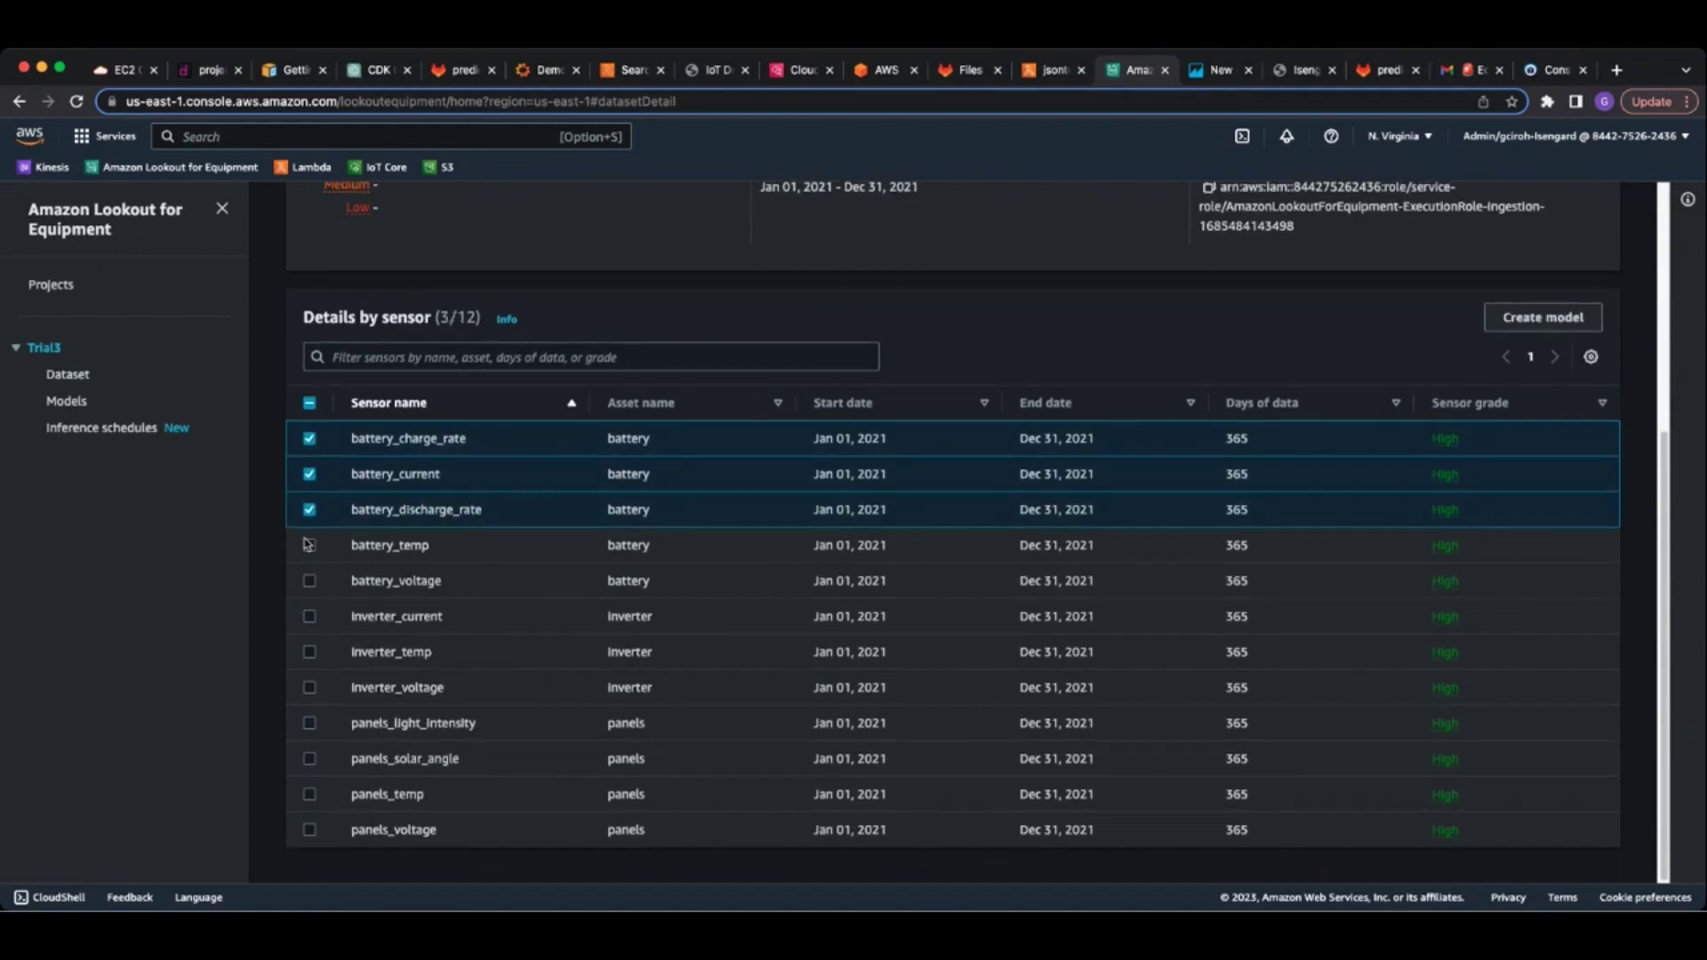
click(310, 581)
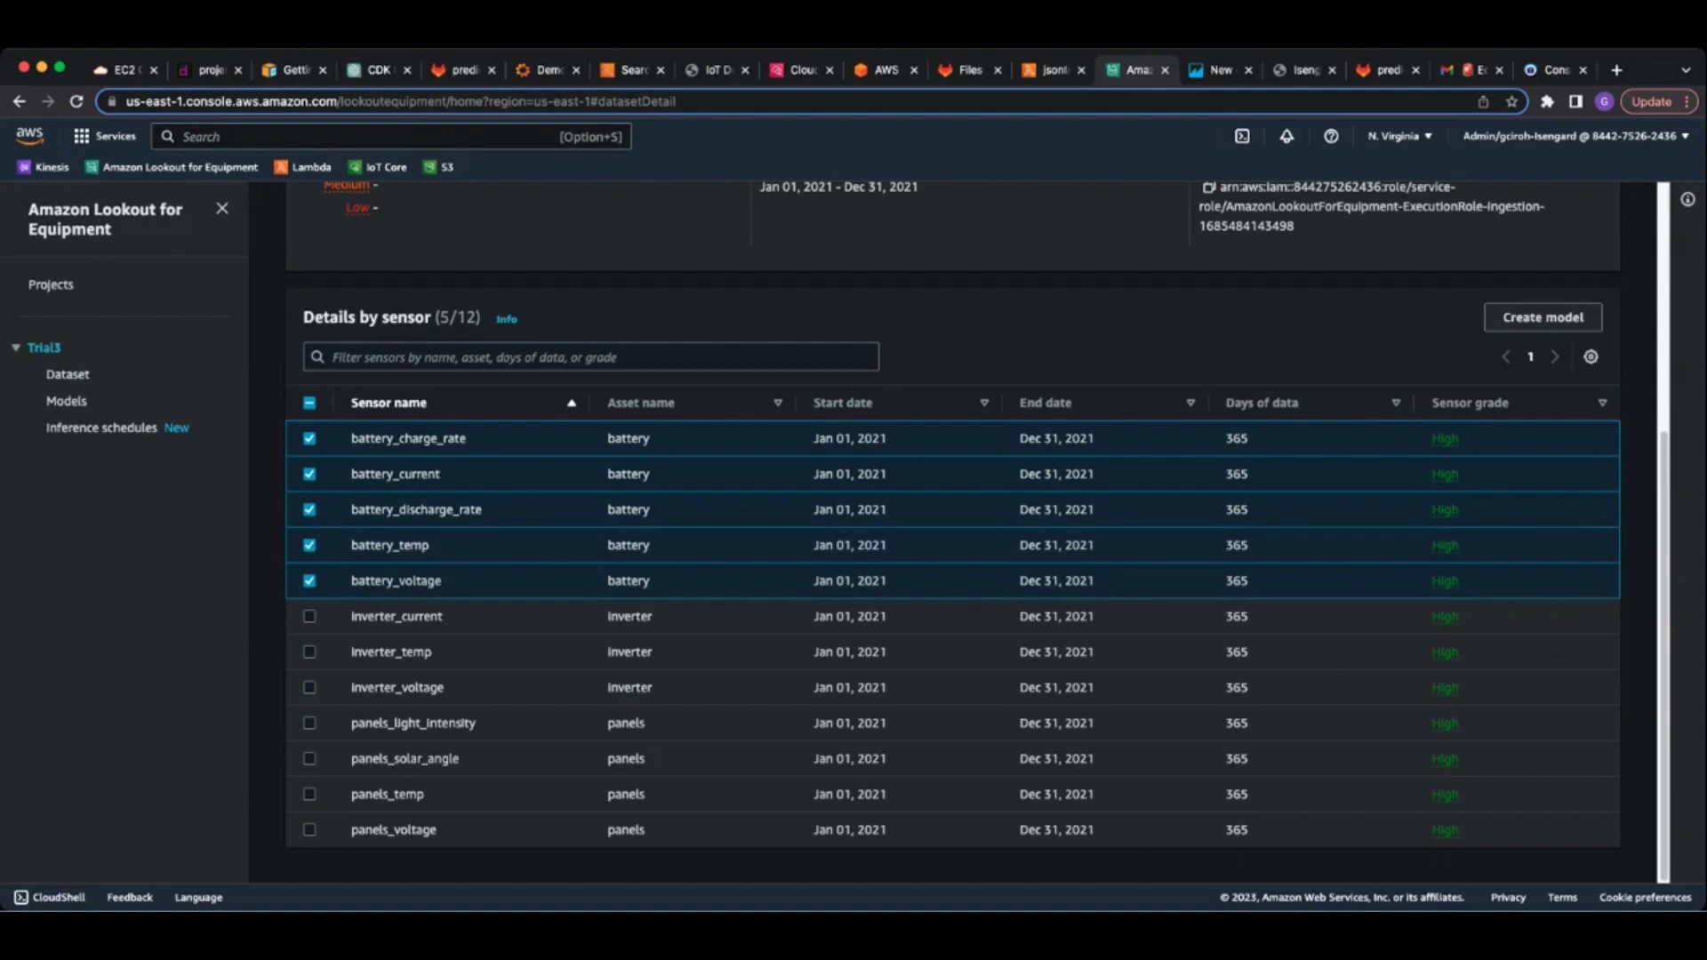
click(309, 402)
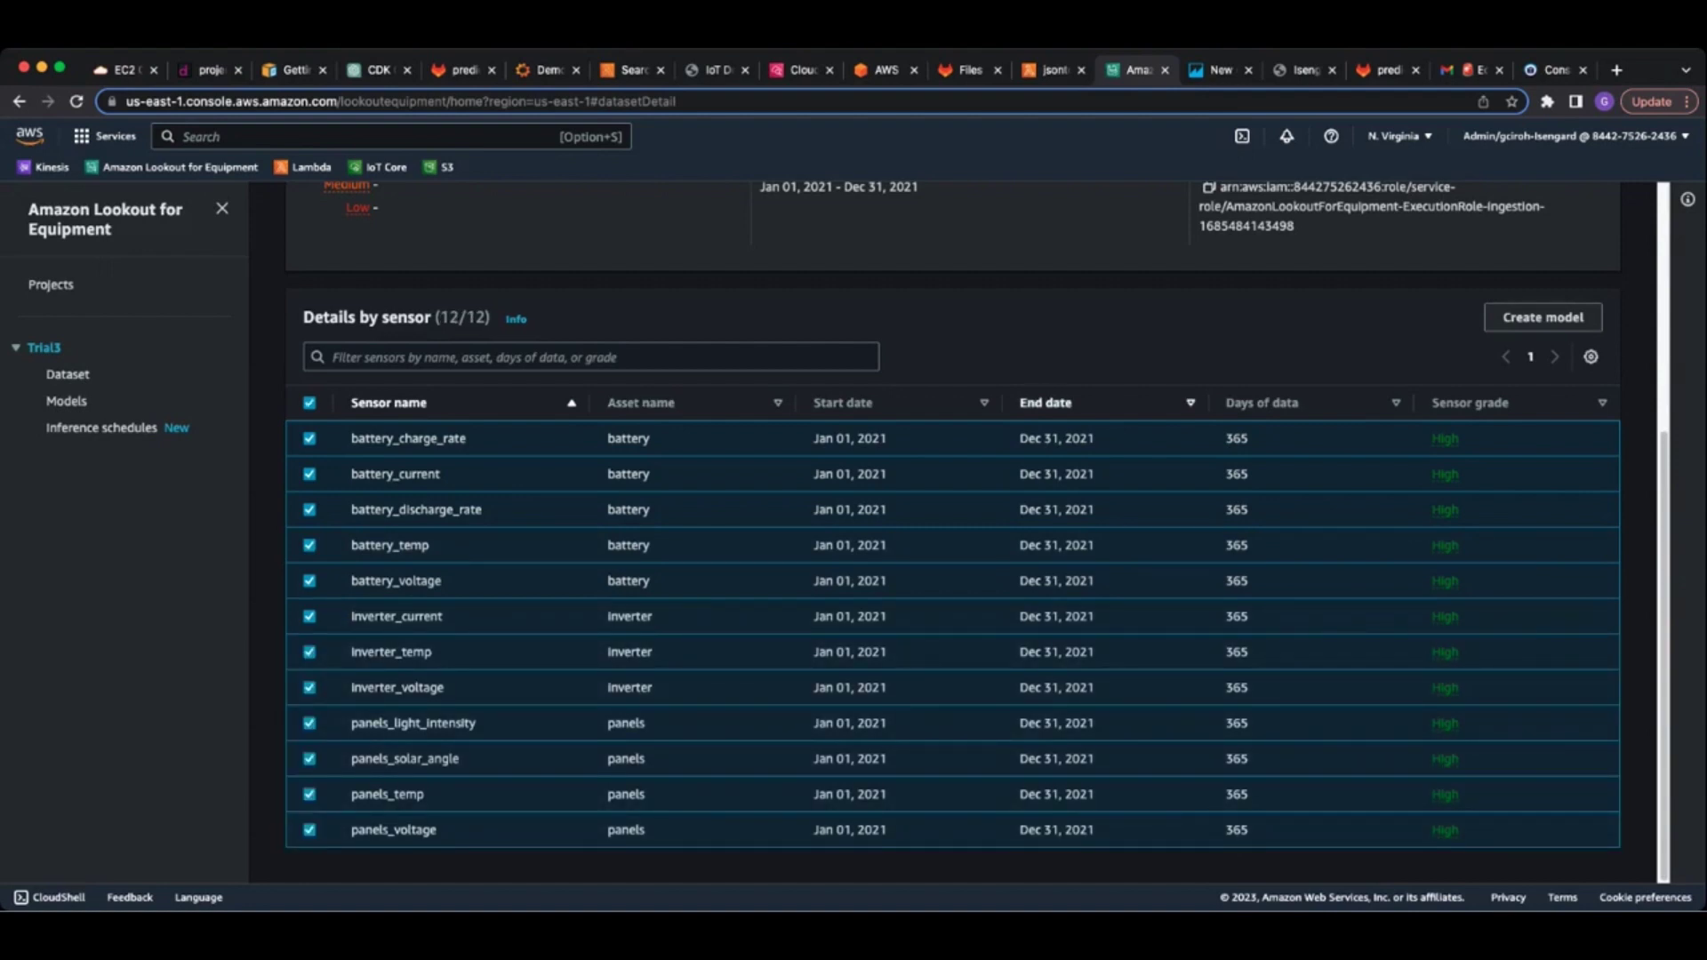
click(1543, 317)
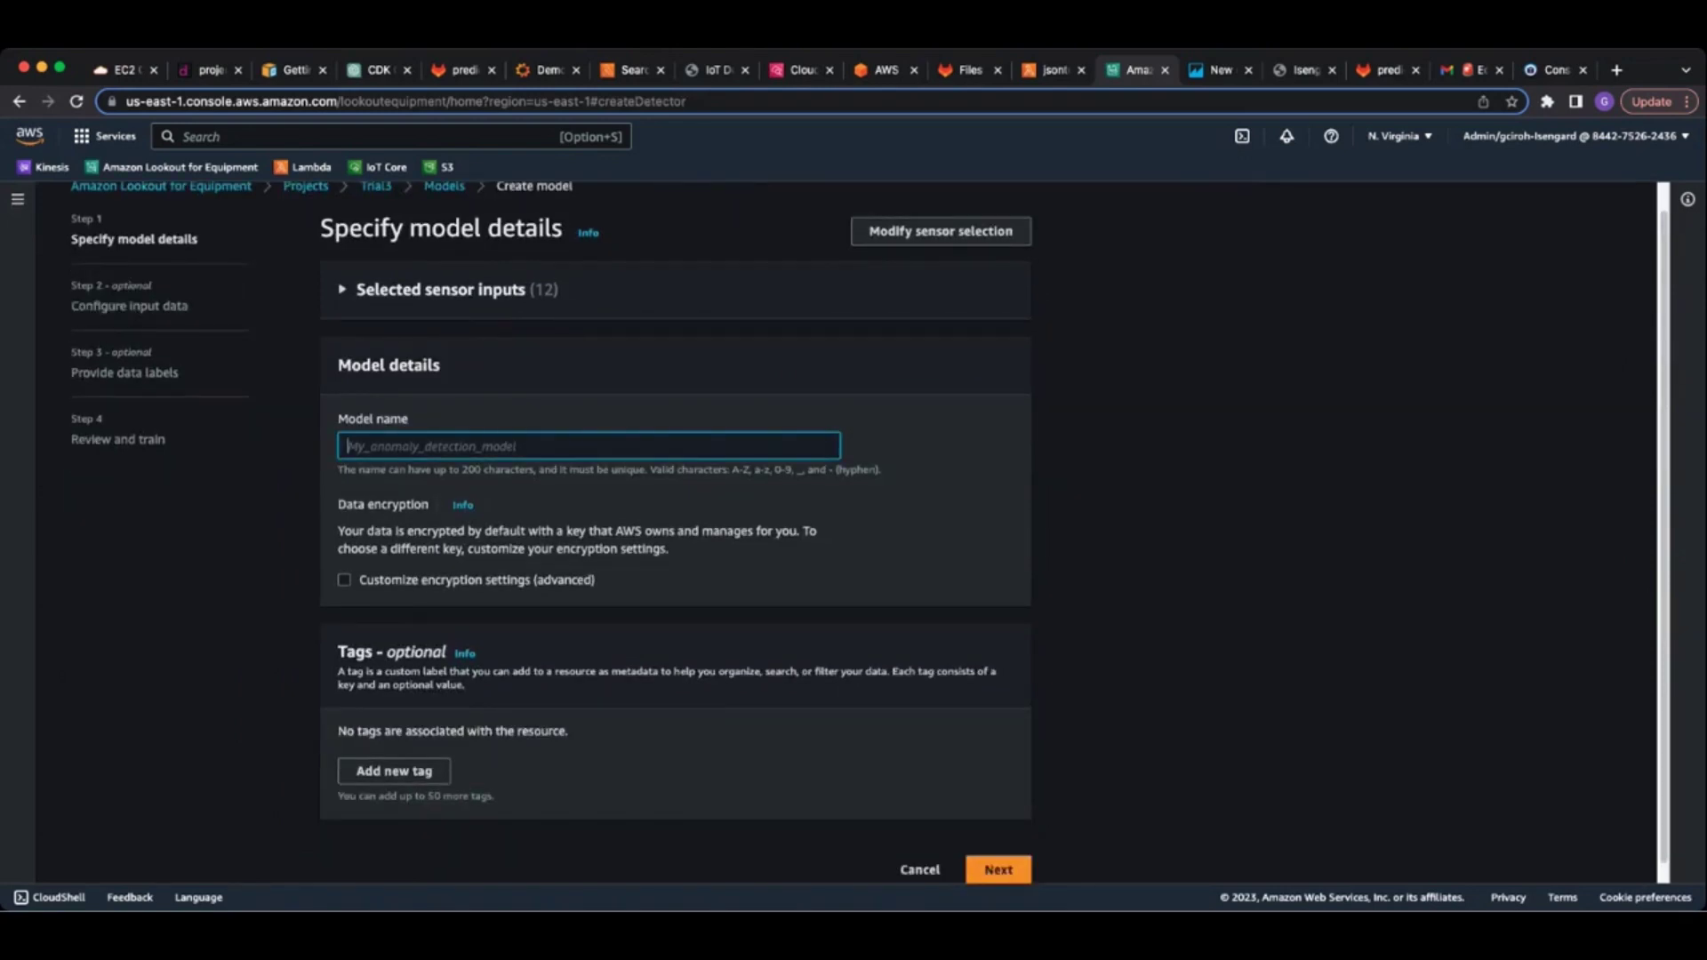
text(Model1)
scroll(871, 534, down, 1)
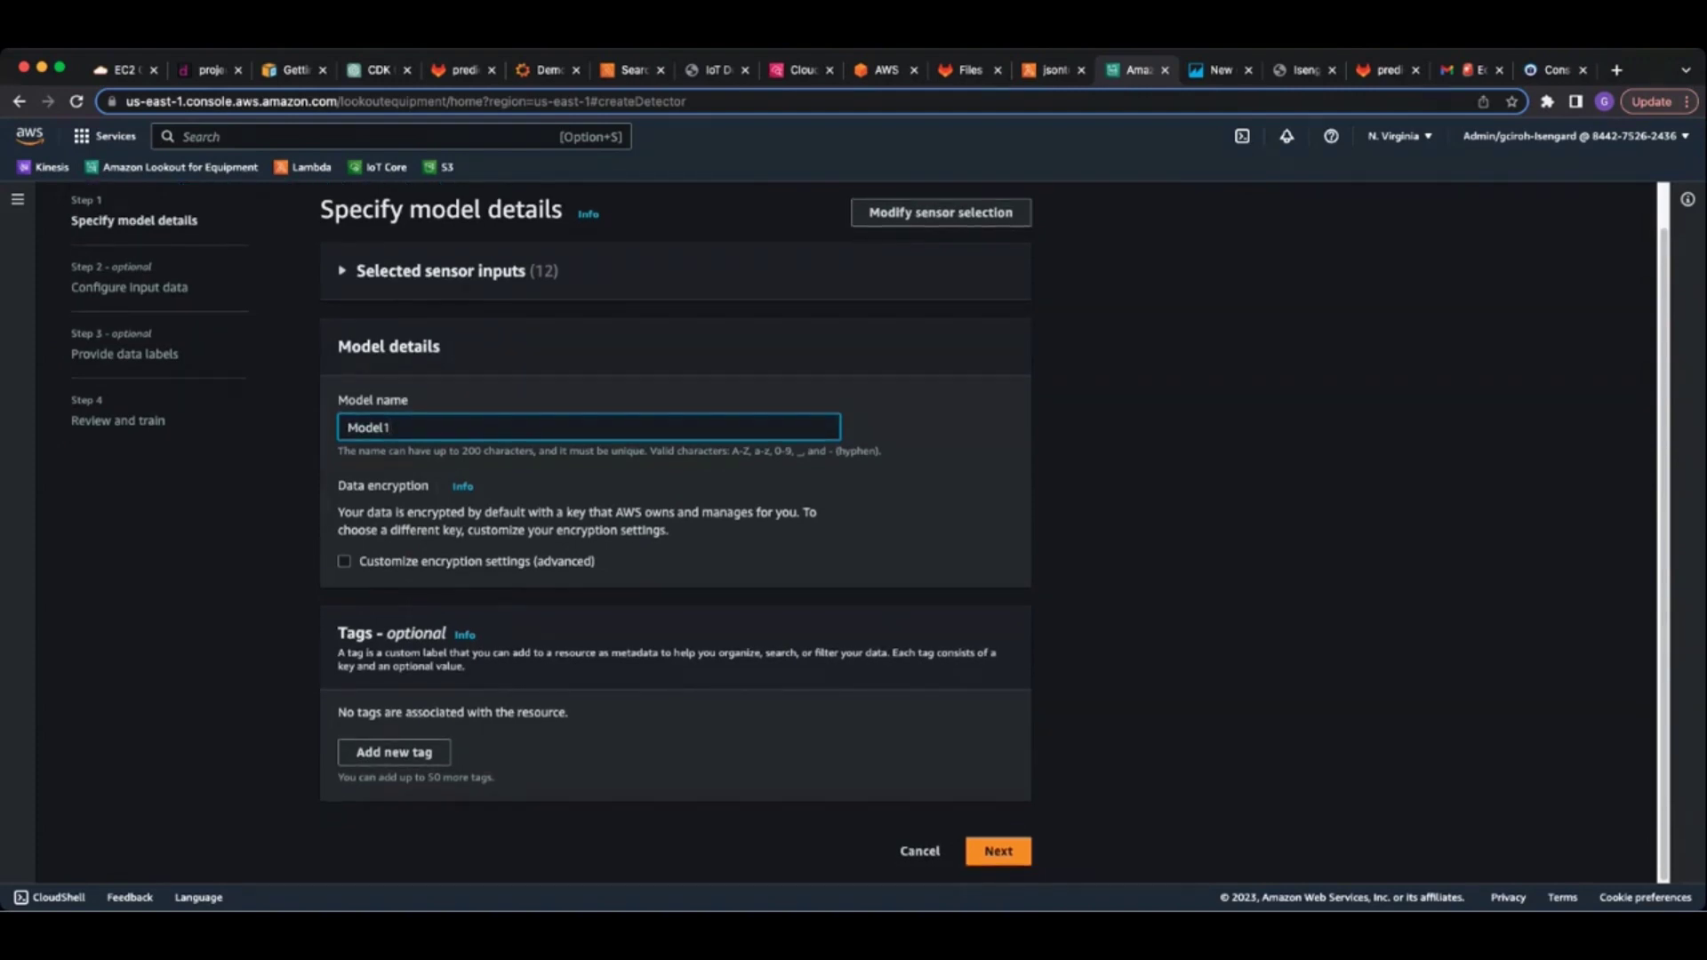
Name the model Model1 and enter a 2021/01/01 to 2021/06/30 training range
click(999, 852)
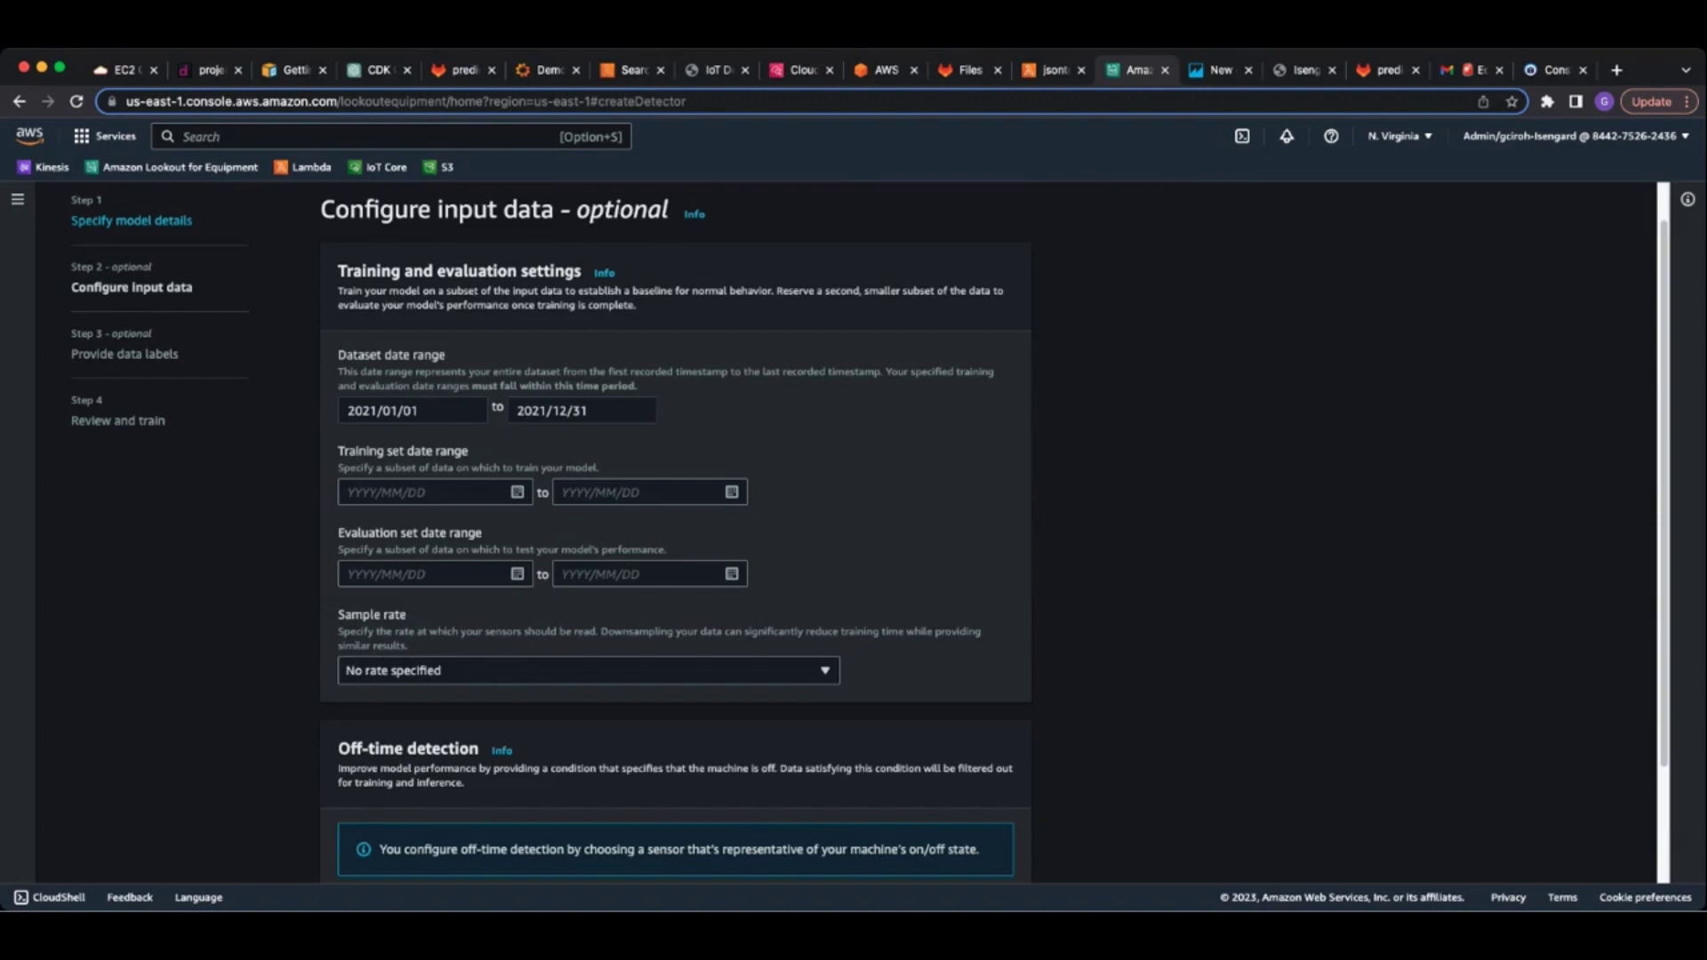
scroll(853, 534, down, 2)
scroll(855, 533, down, 1)
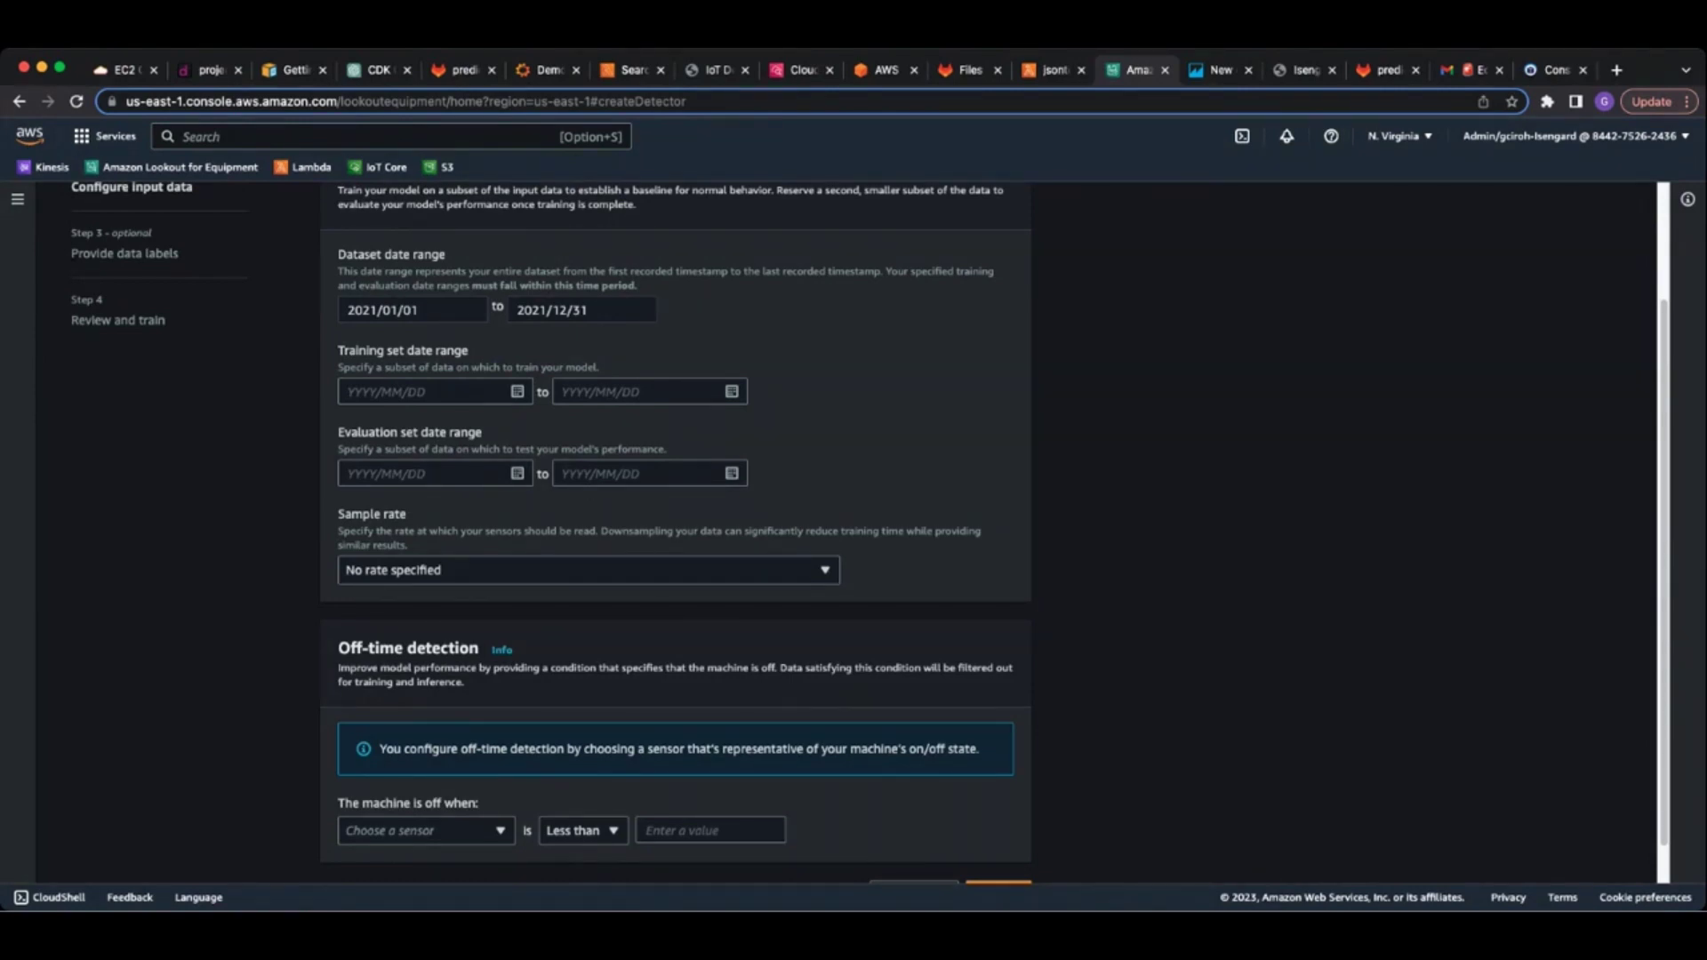
click(414, 390)
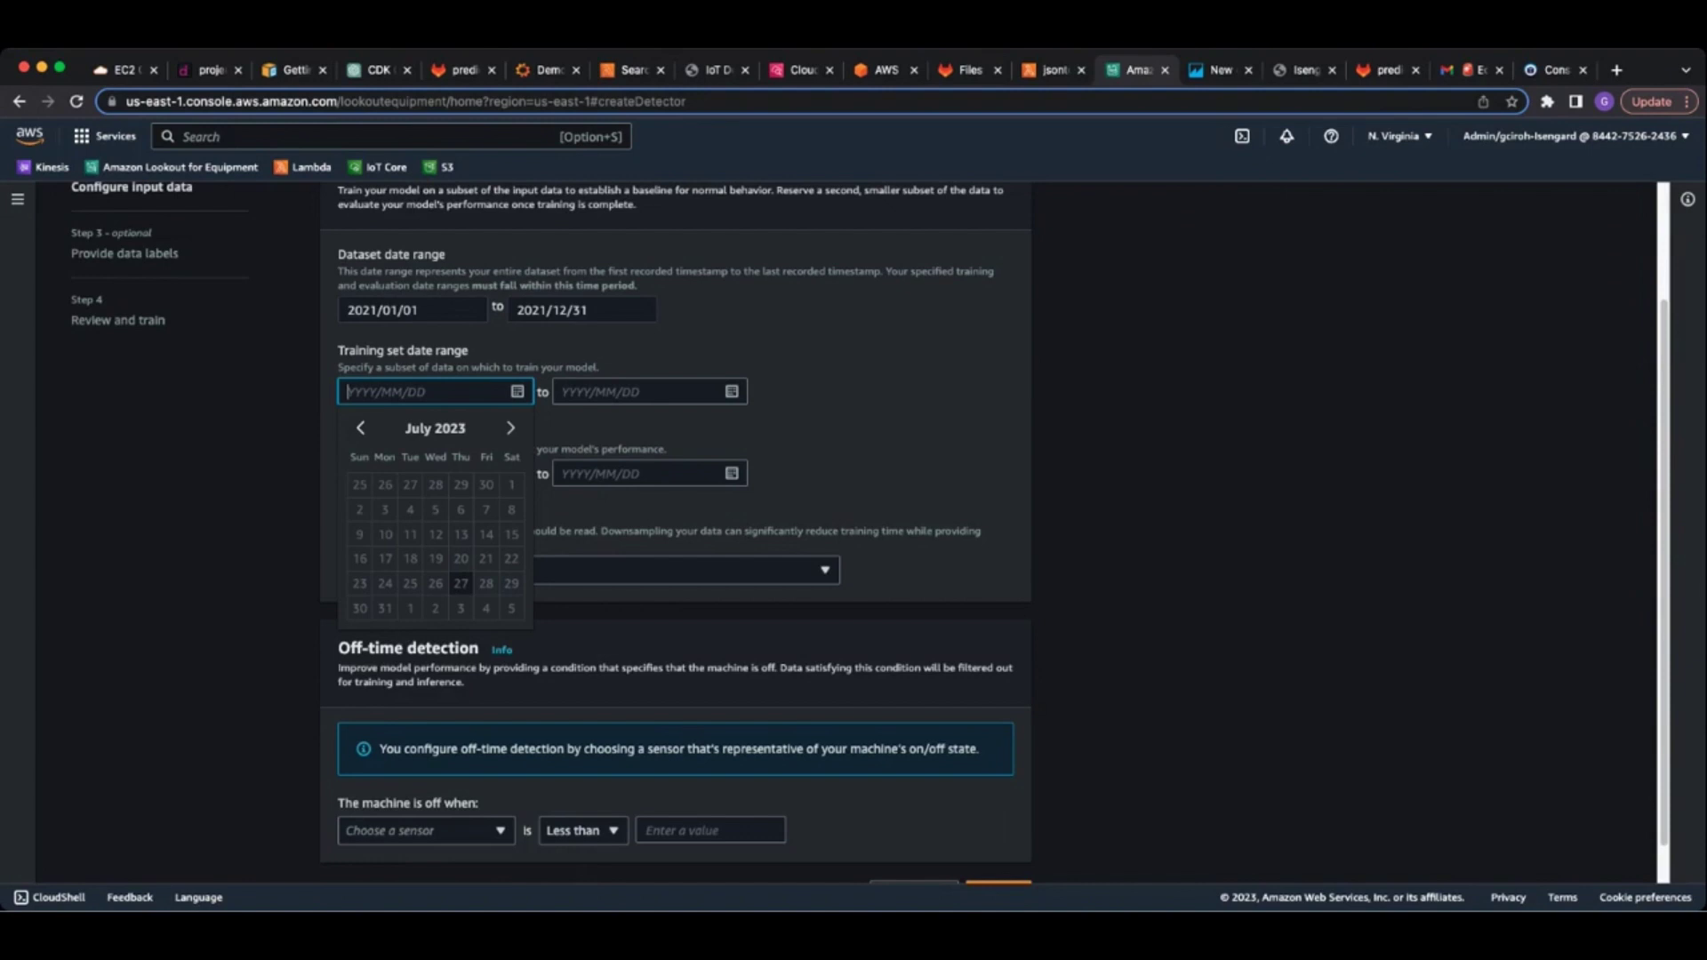
click(360, 429)
text(2021/)
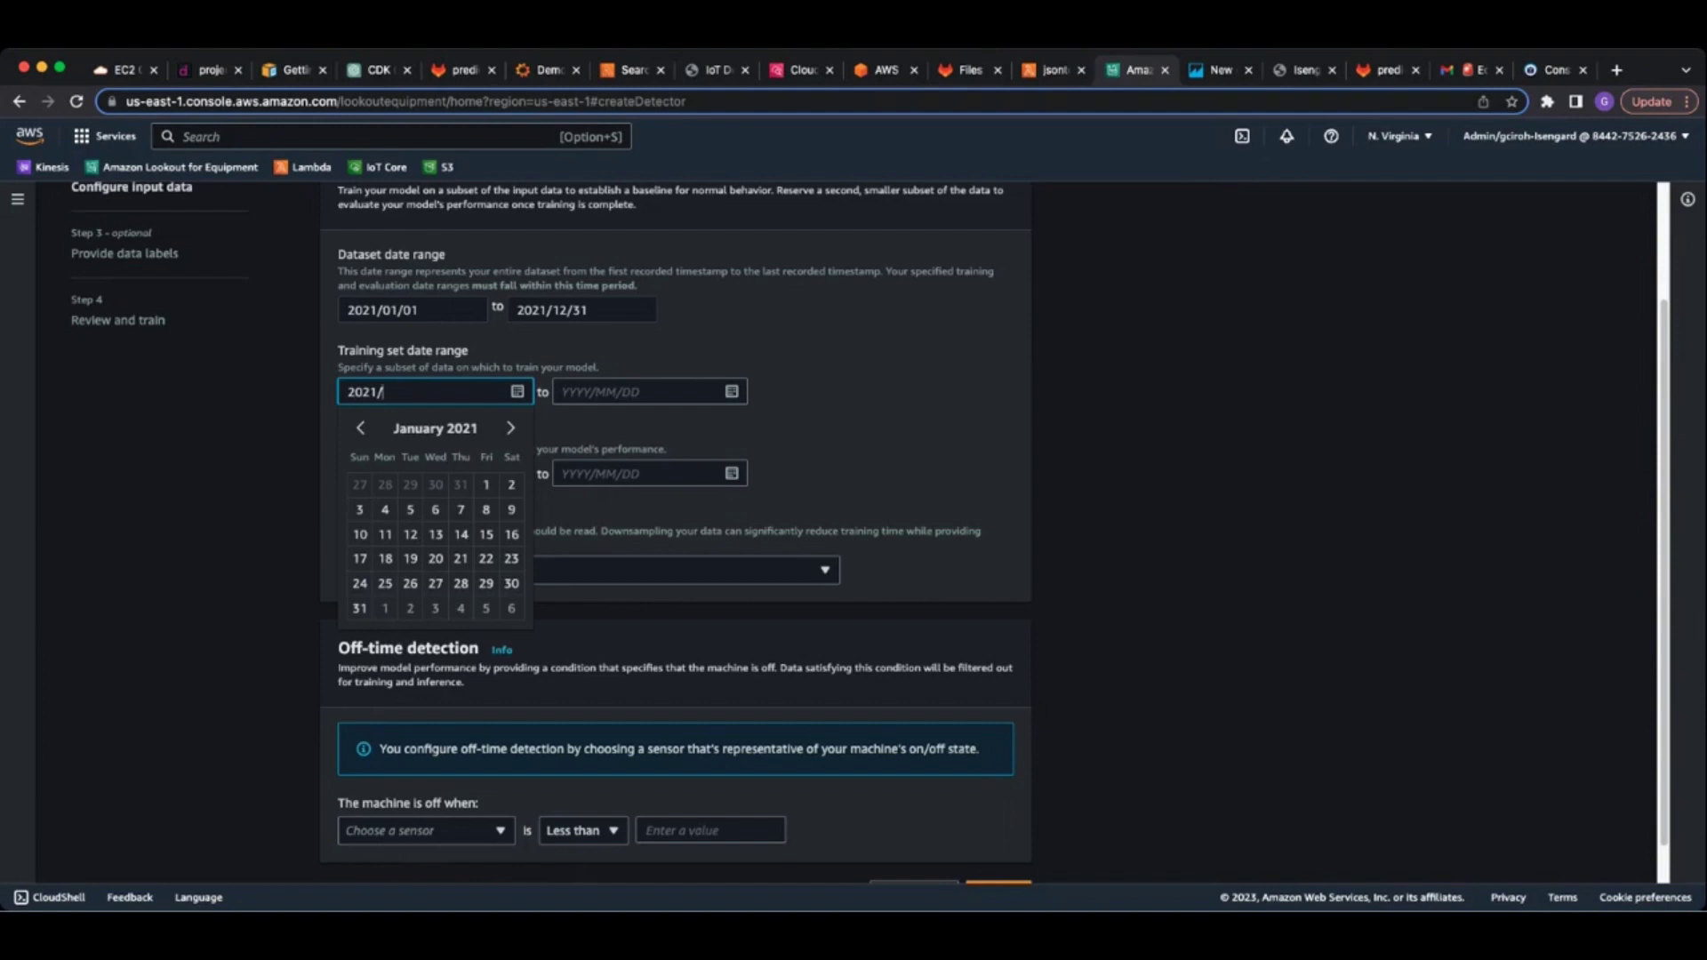
text(01/01)
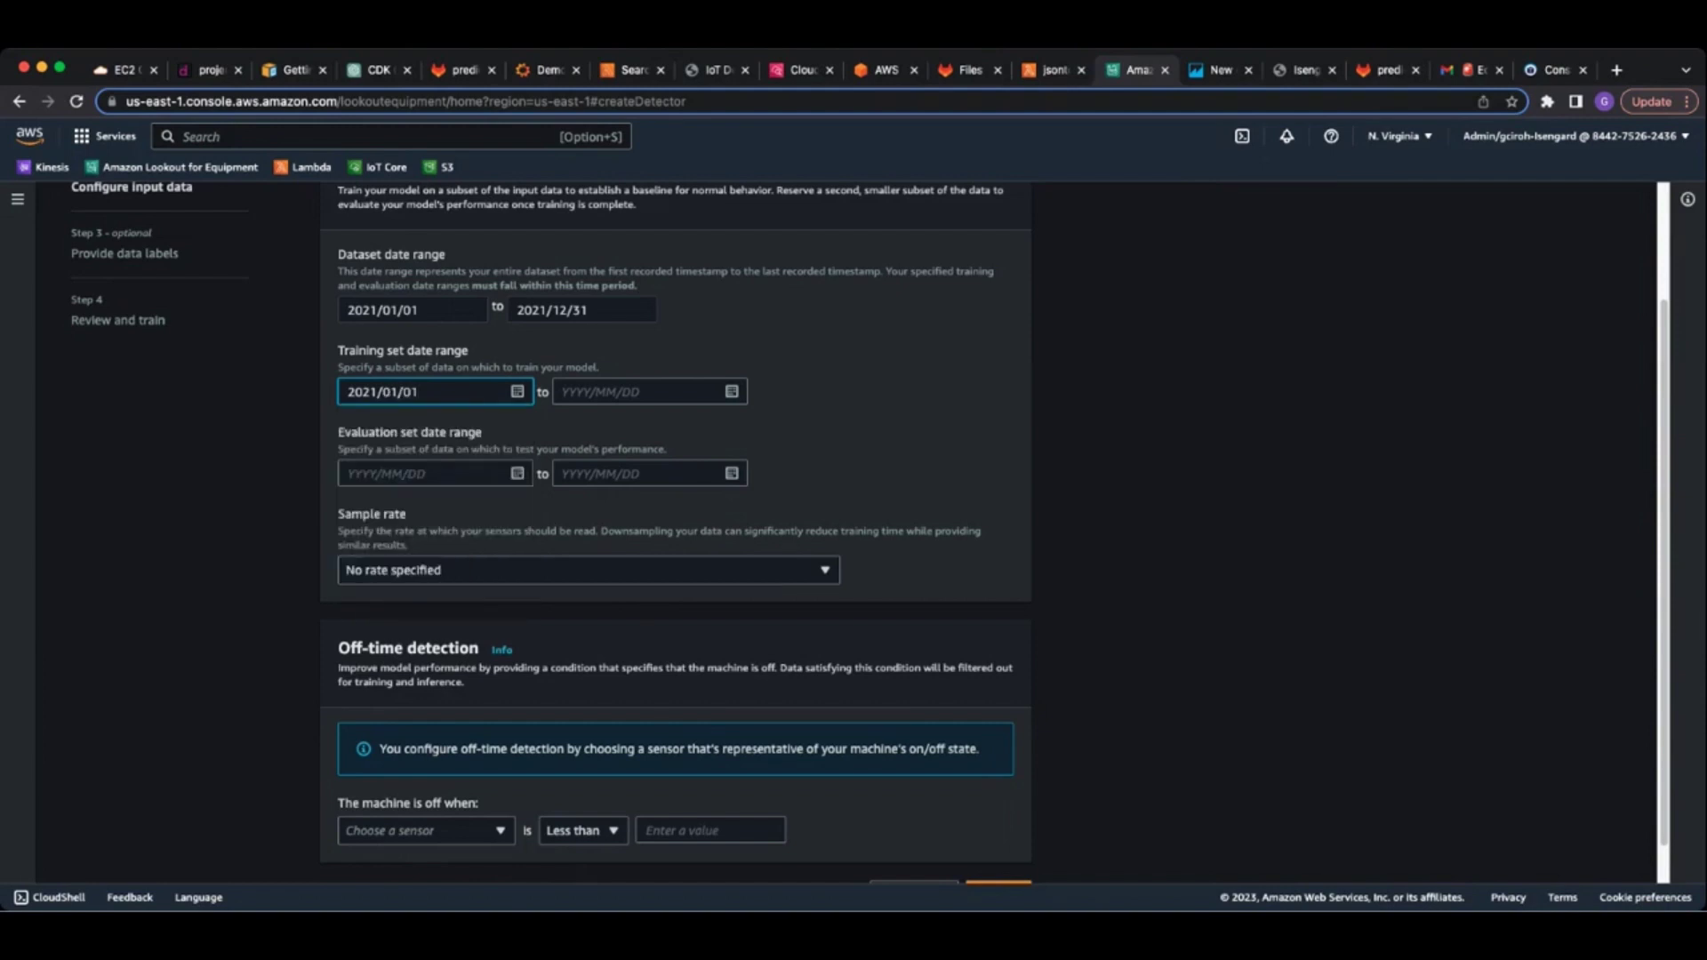
key(Tab)
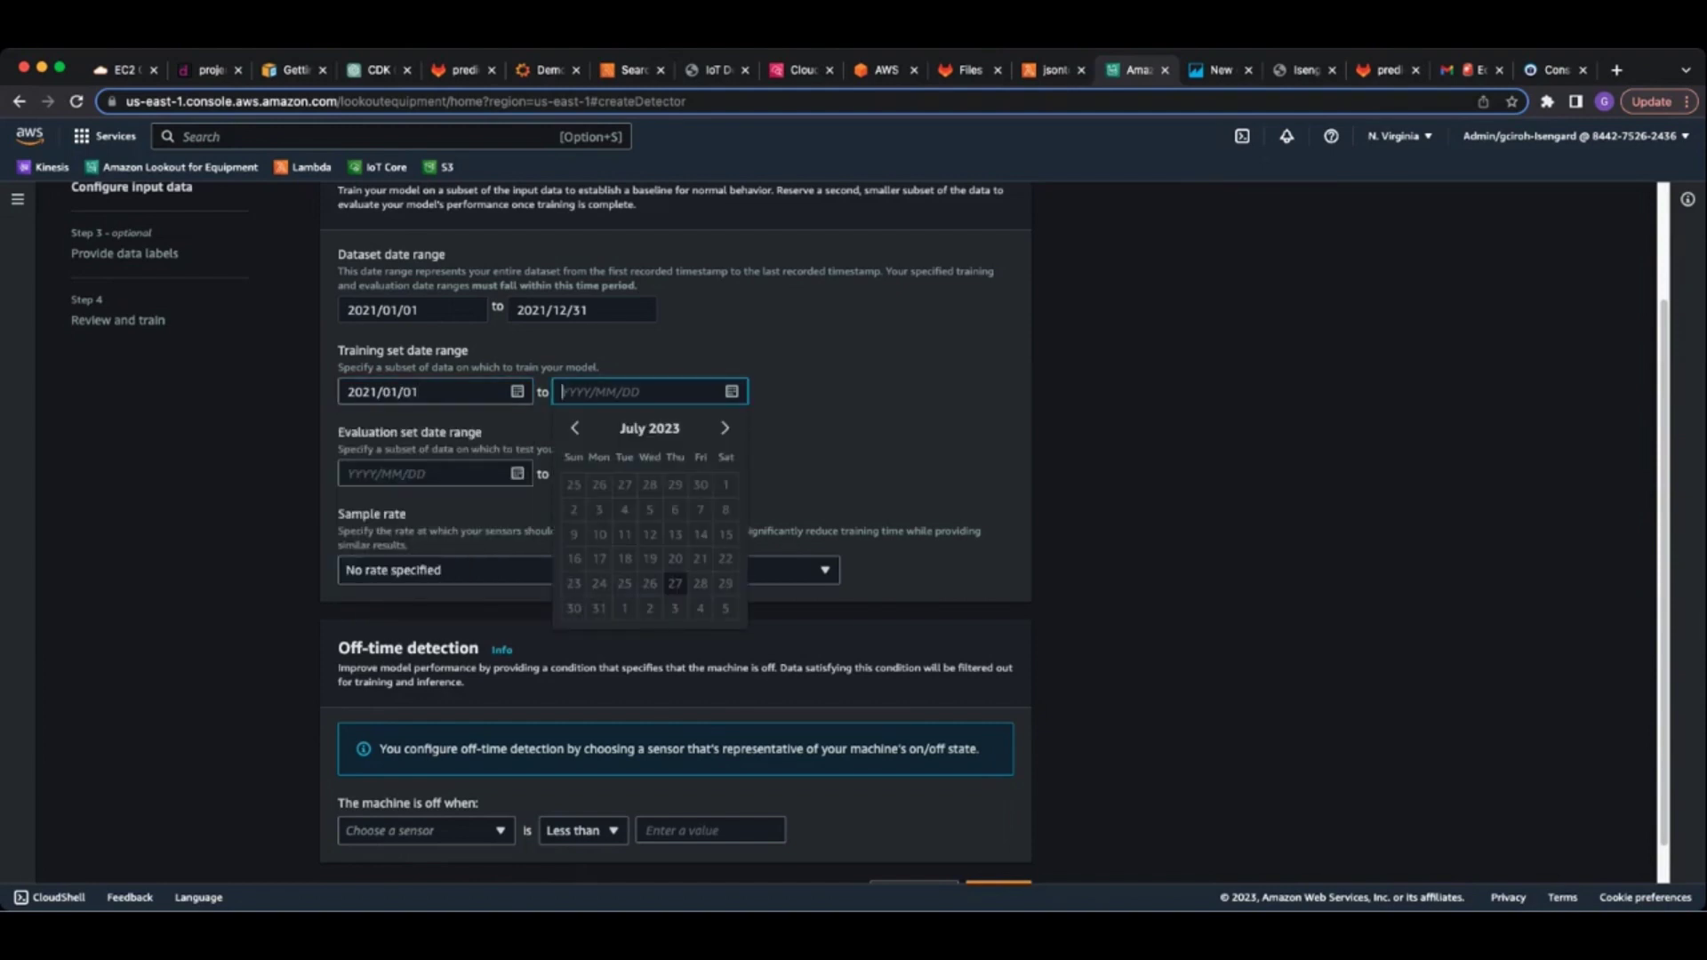
text(2021/)
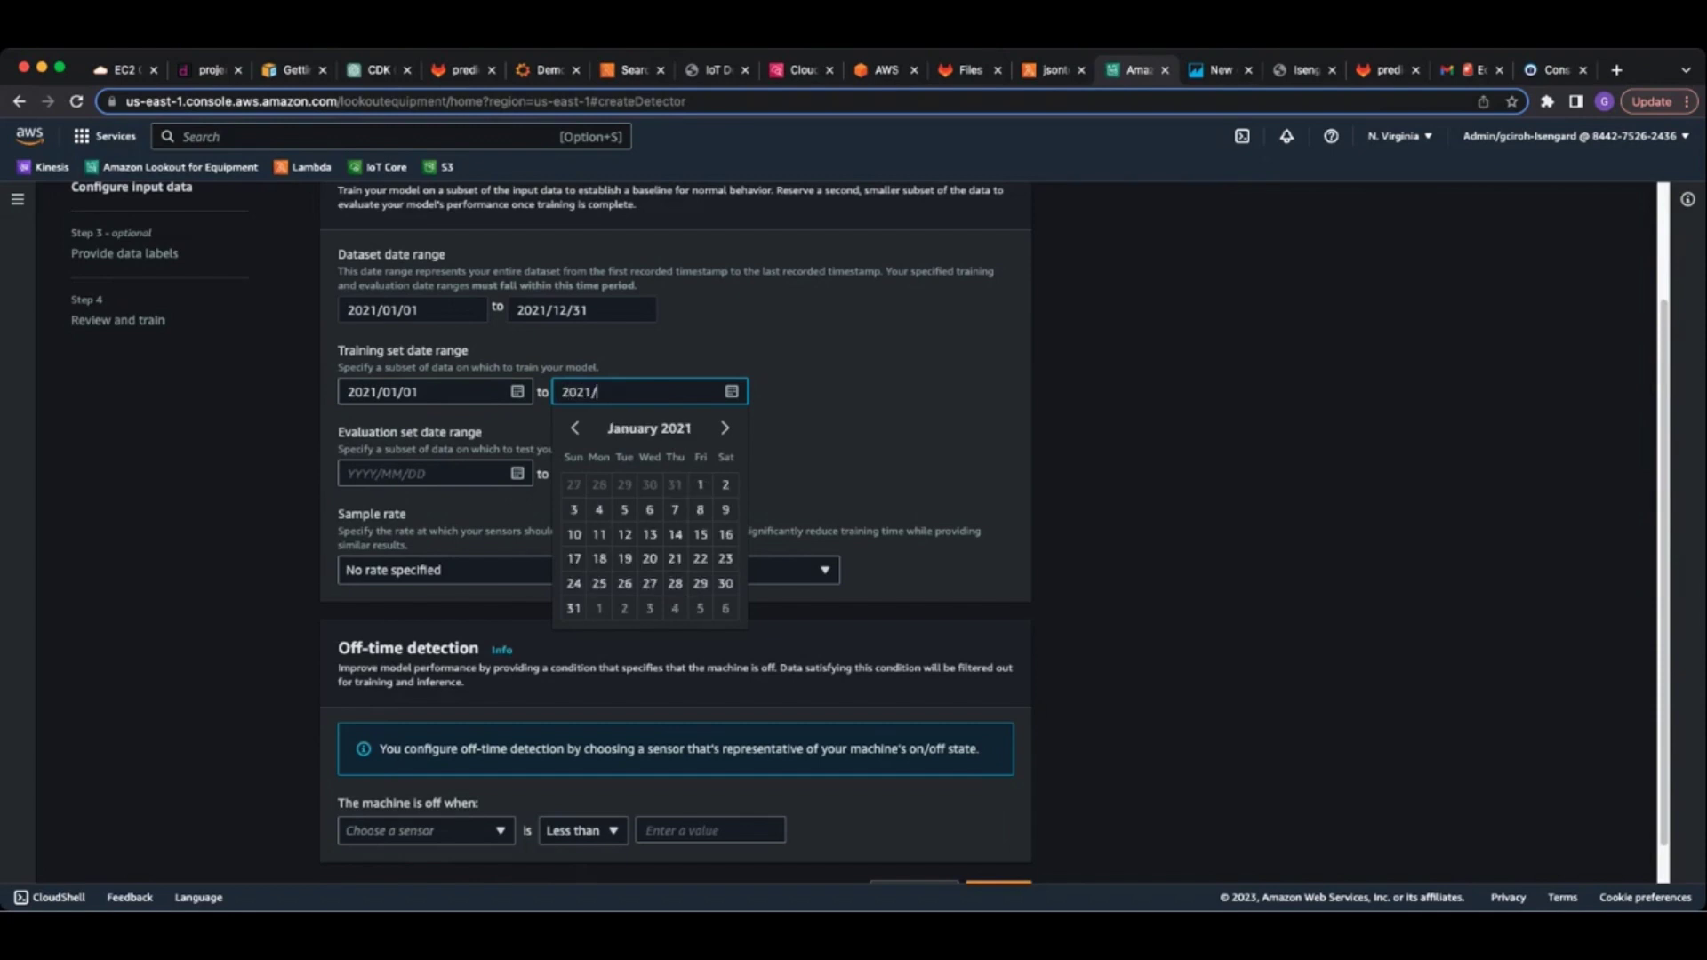
text(06/)
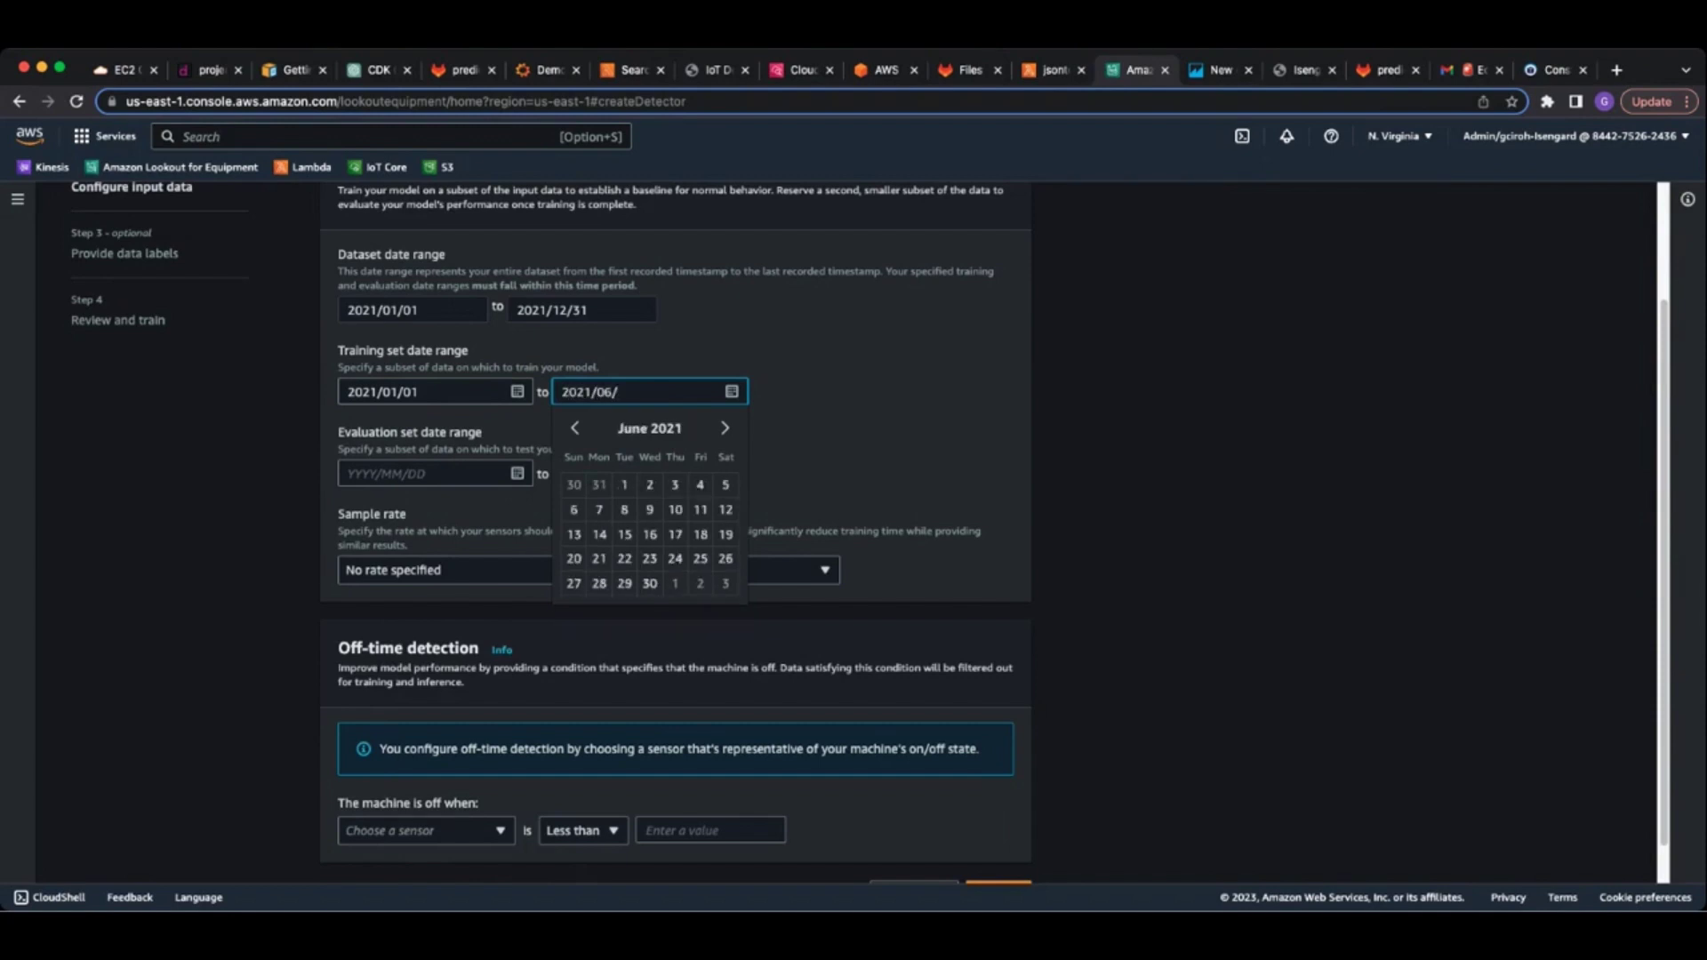
text(30)
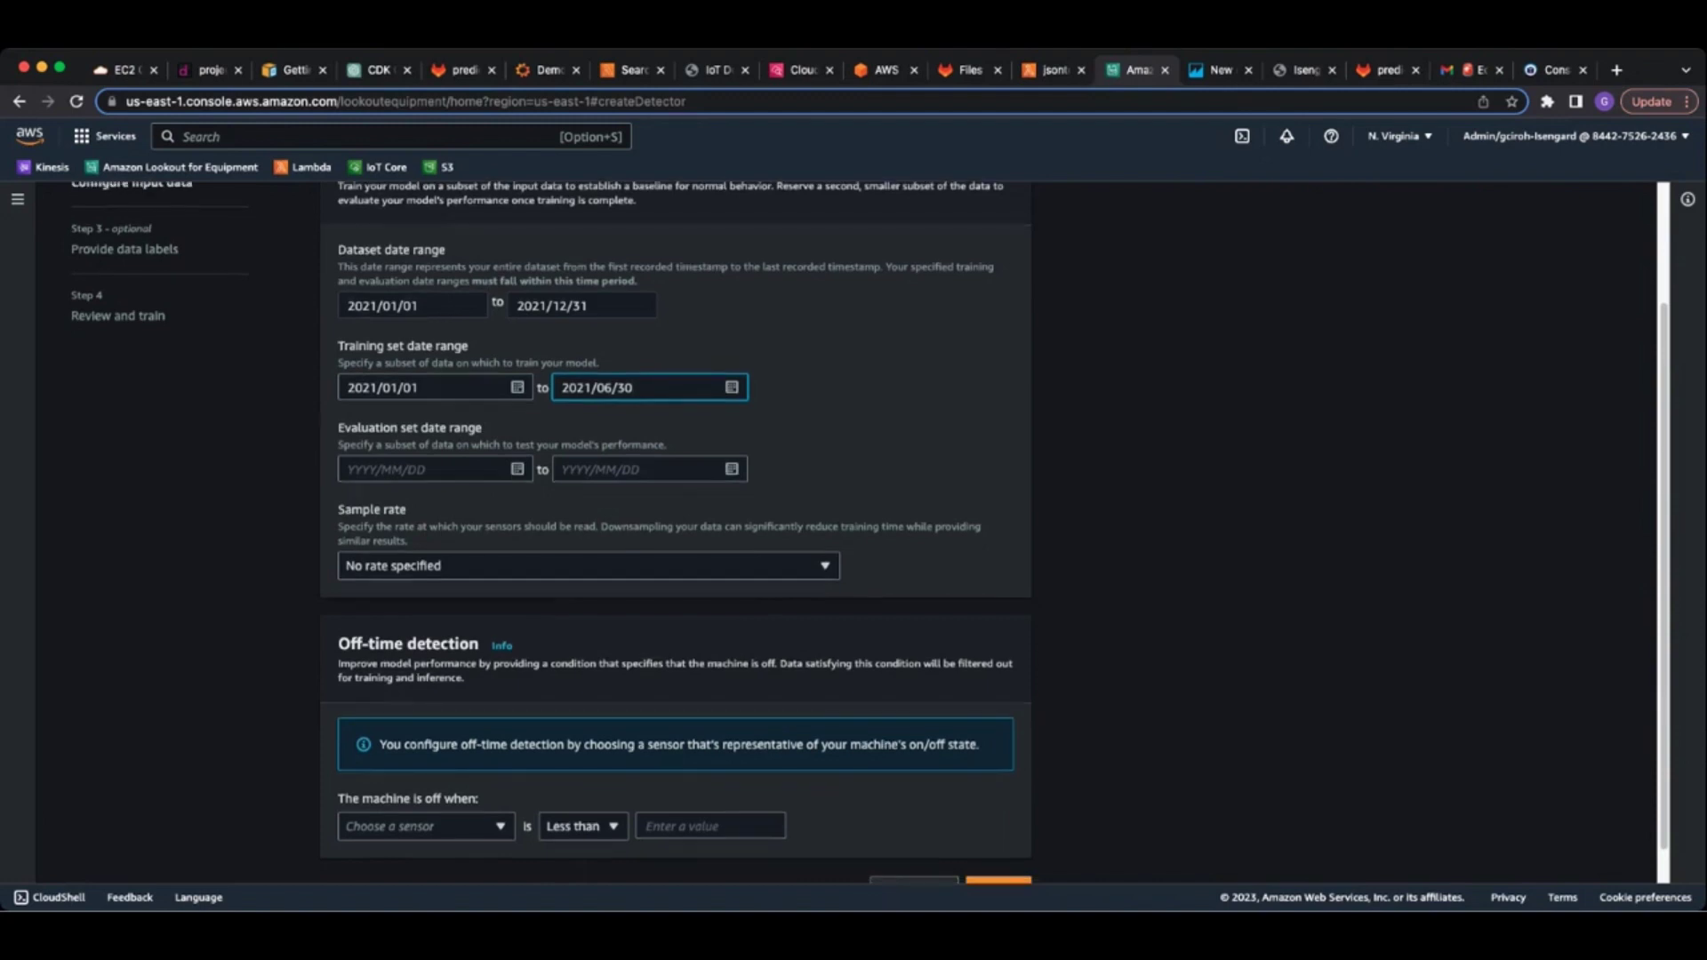
scroll(853, 534, down, 1)
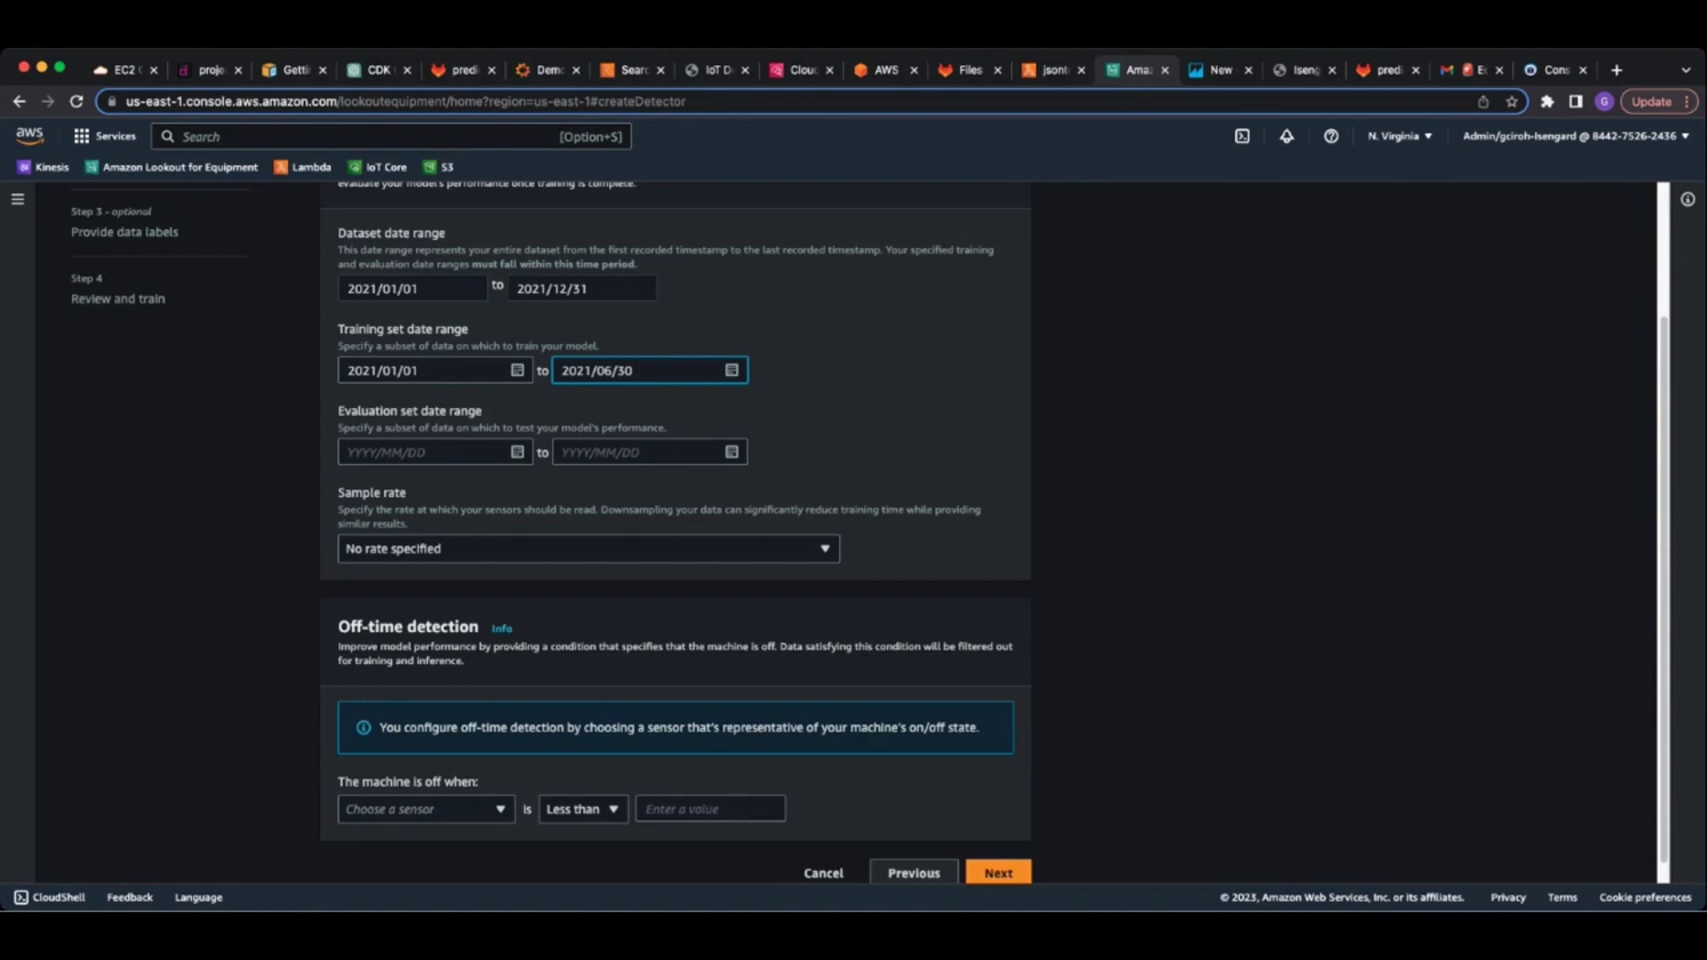
key(Tab)
key(Tab)
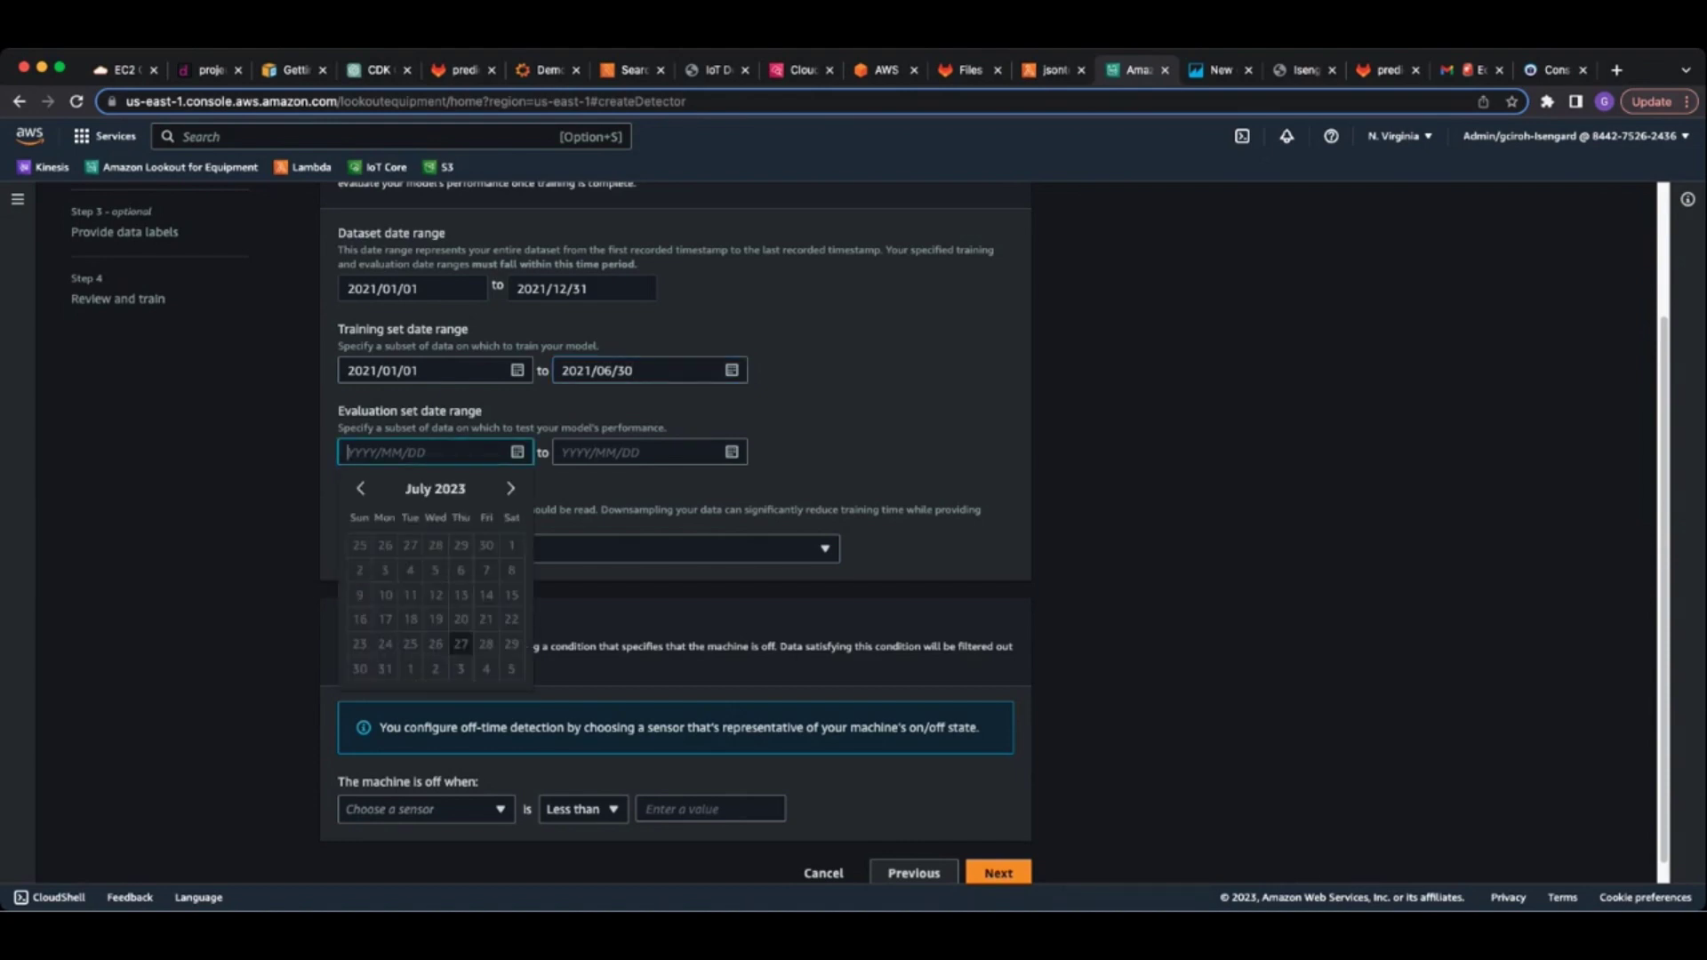
text(202)
text(1/)
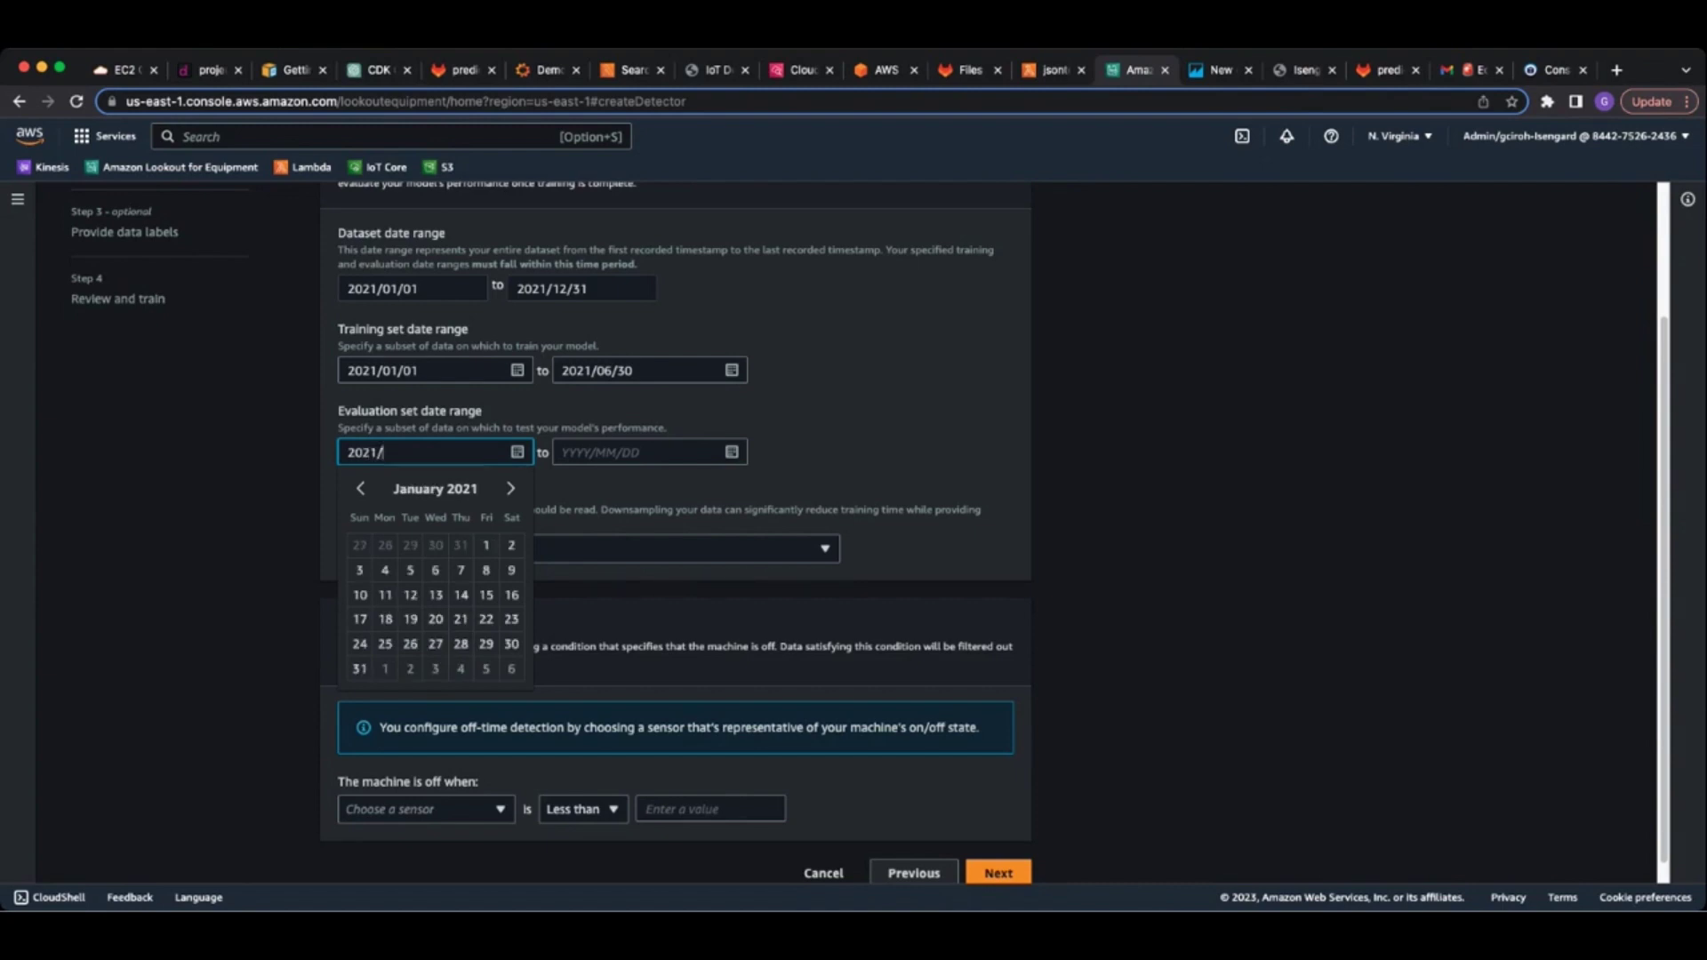
text(07/)
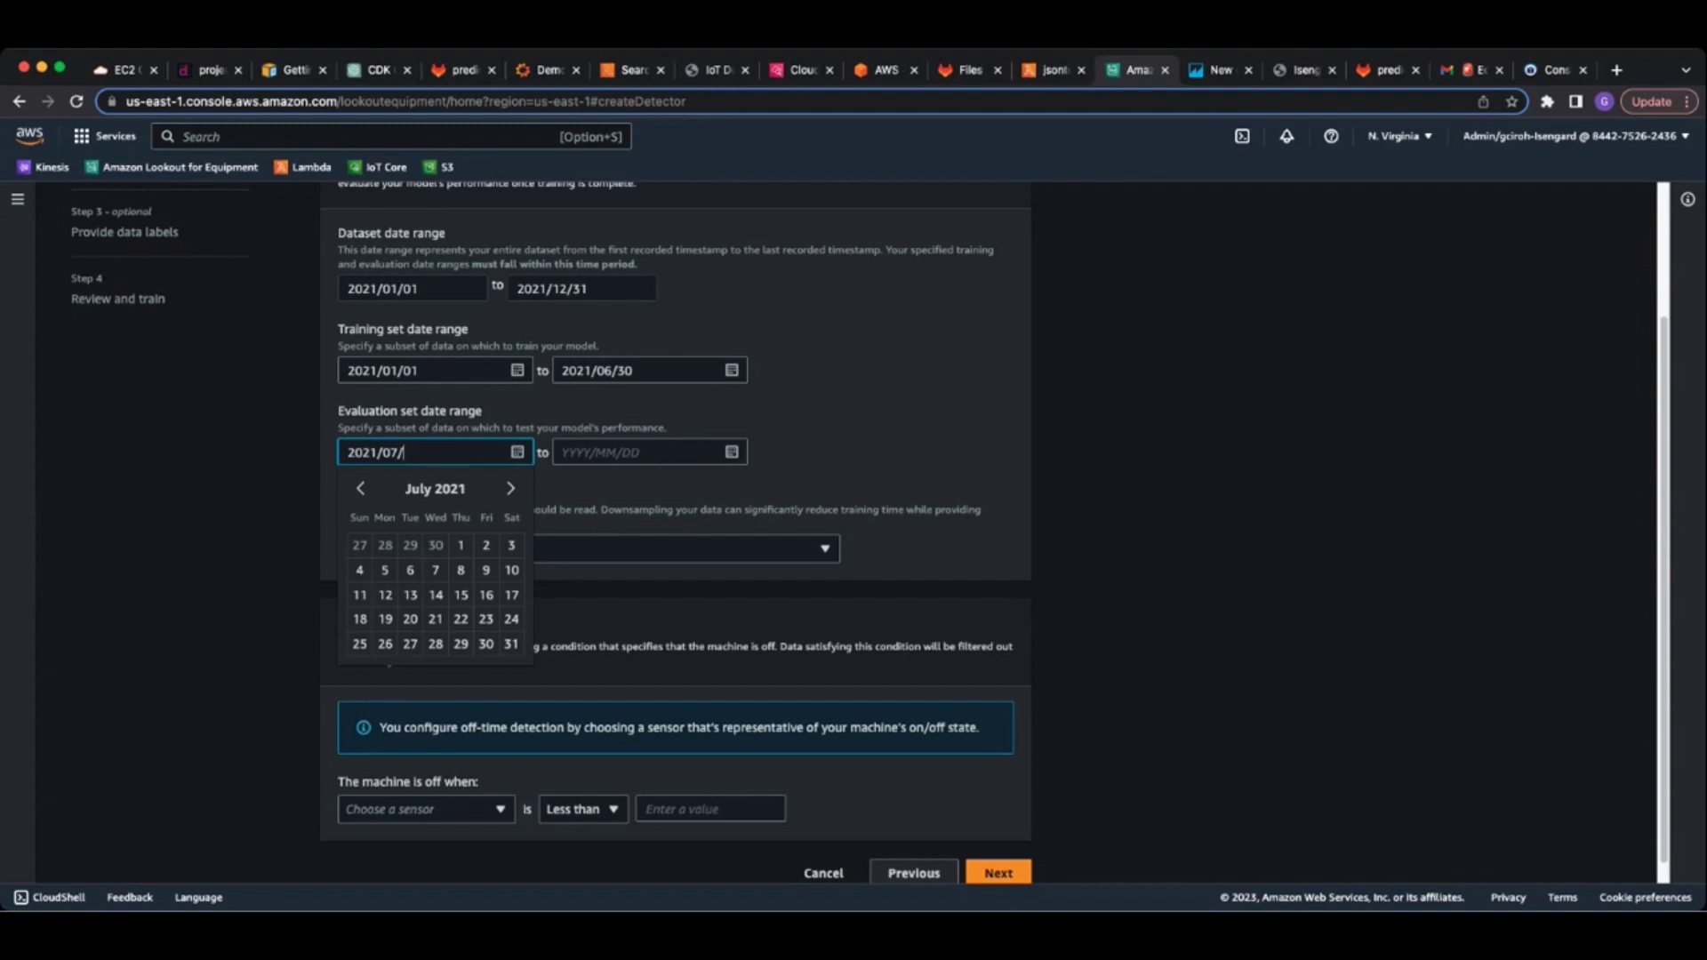
text(0)
text(1)
key(Escape)
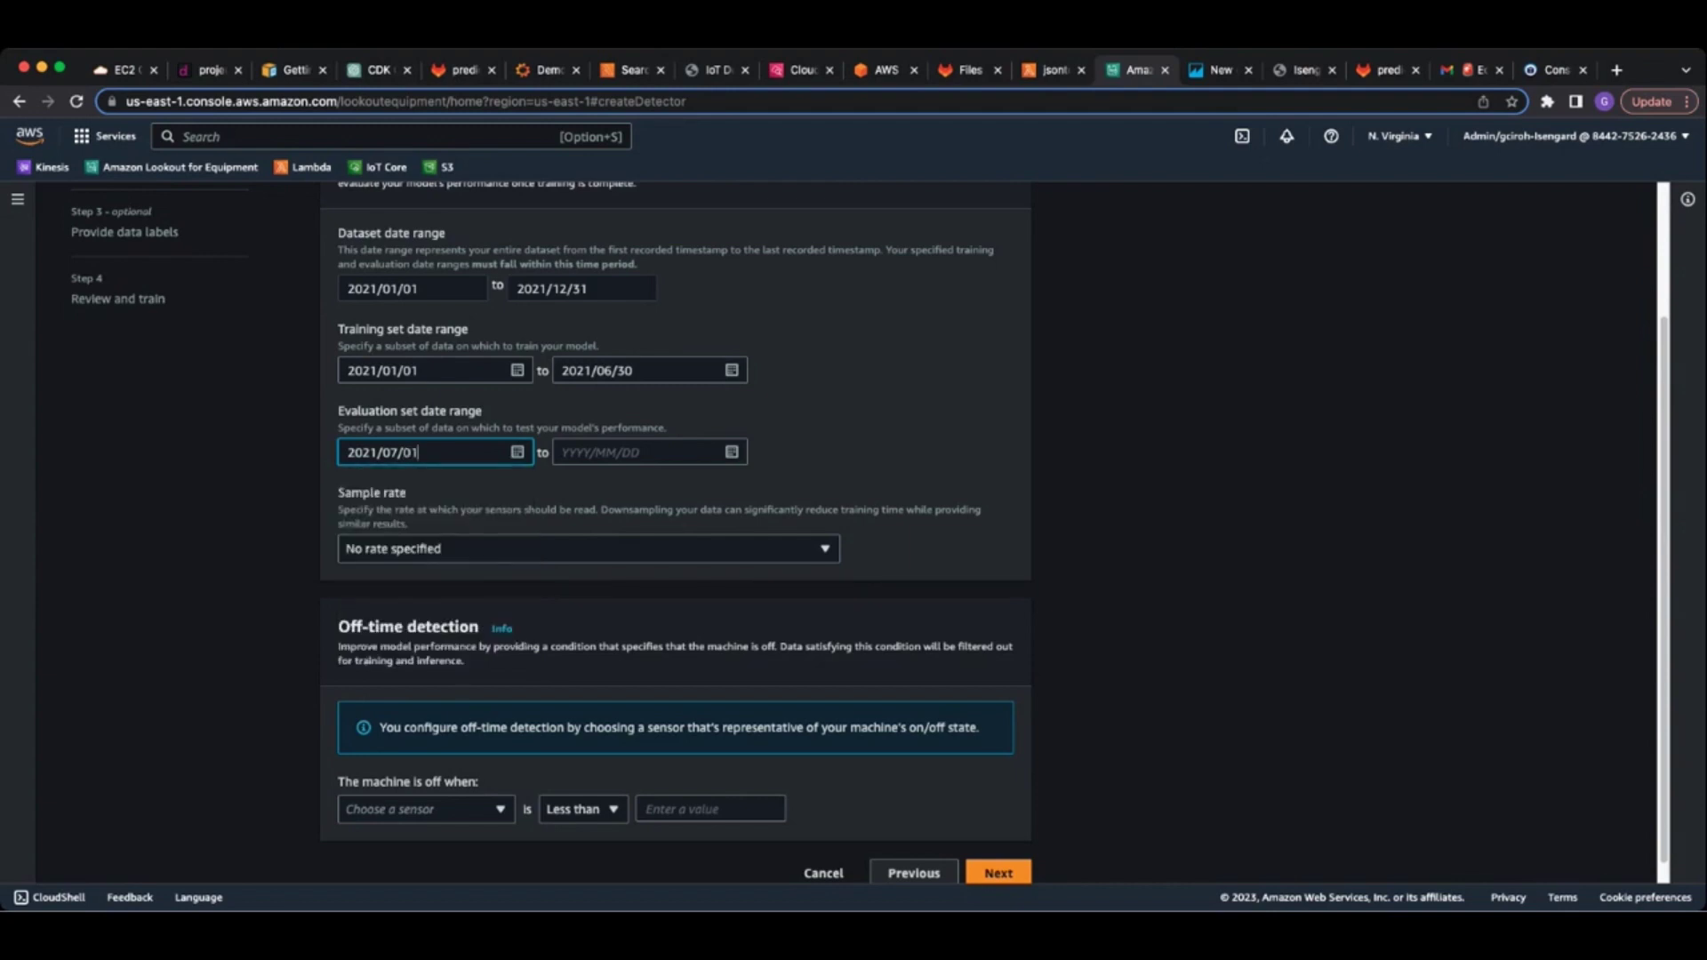
key(Tab)
text(20)
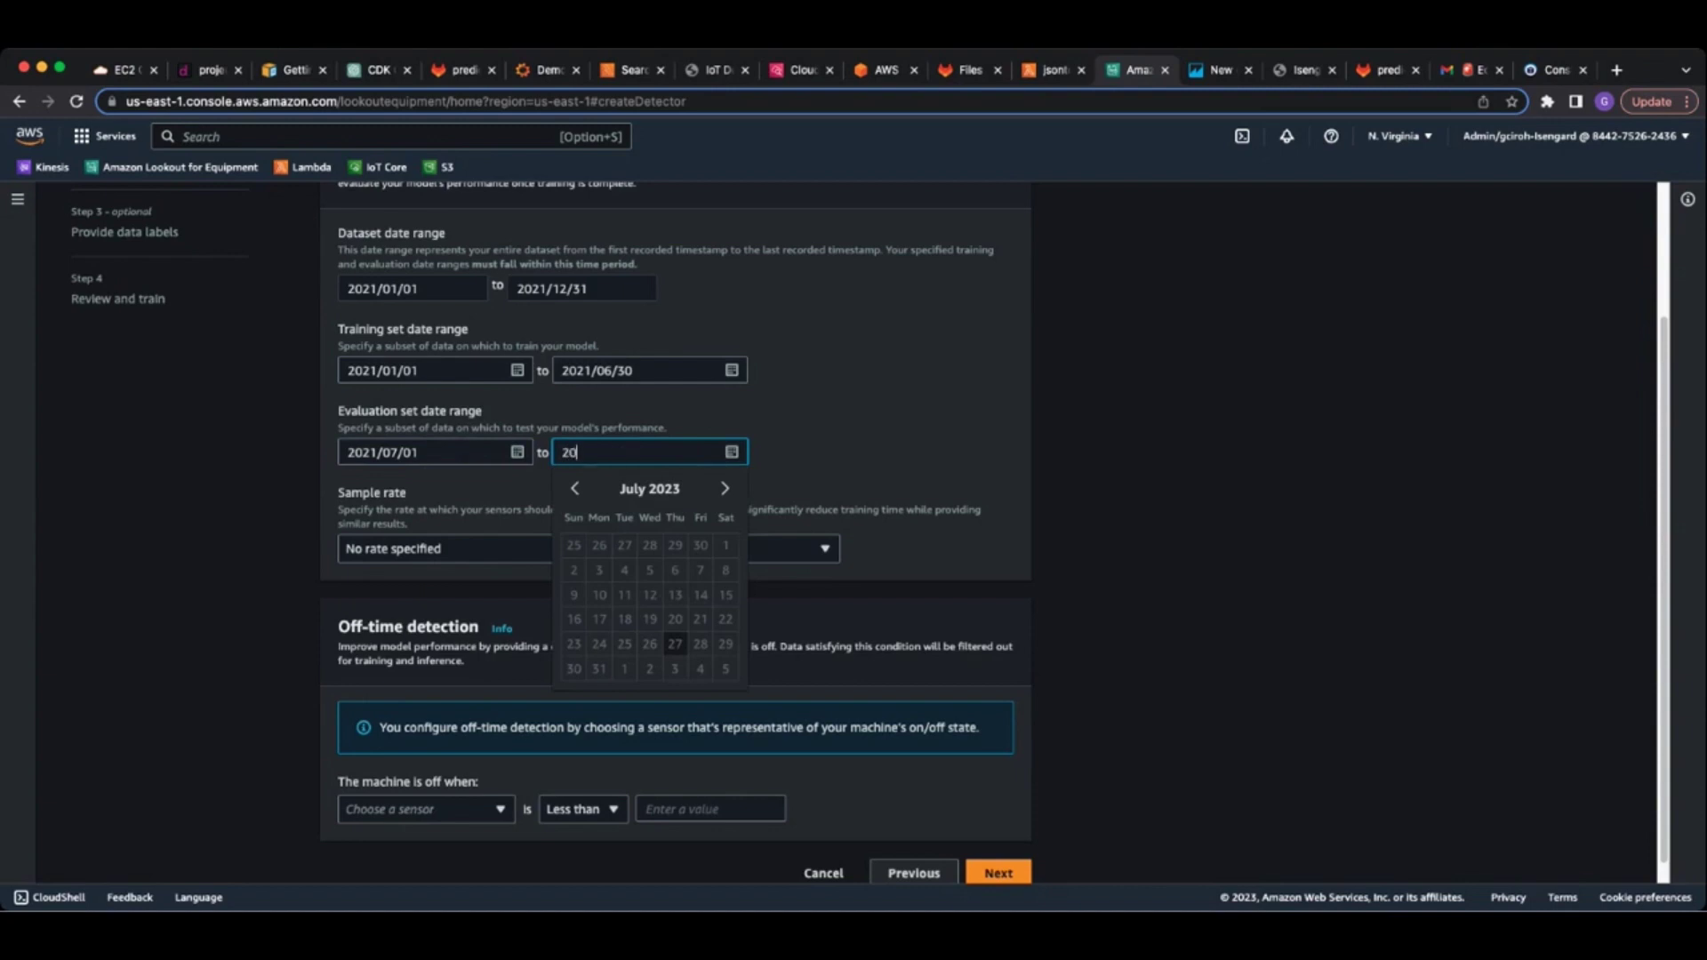
text(21/)
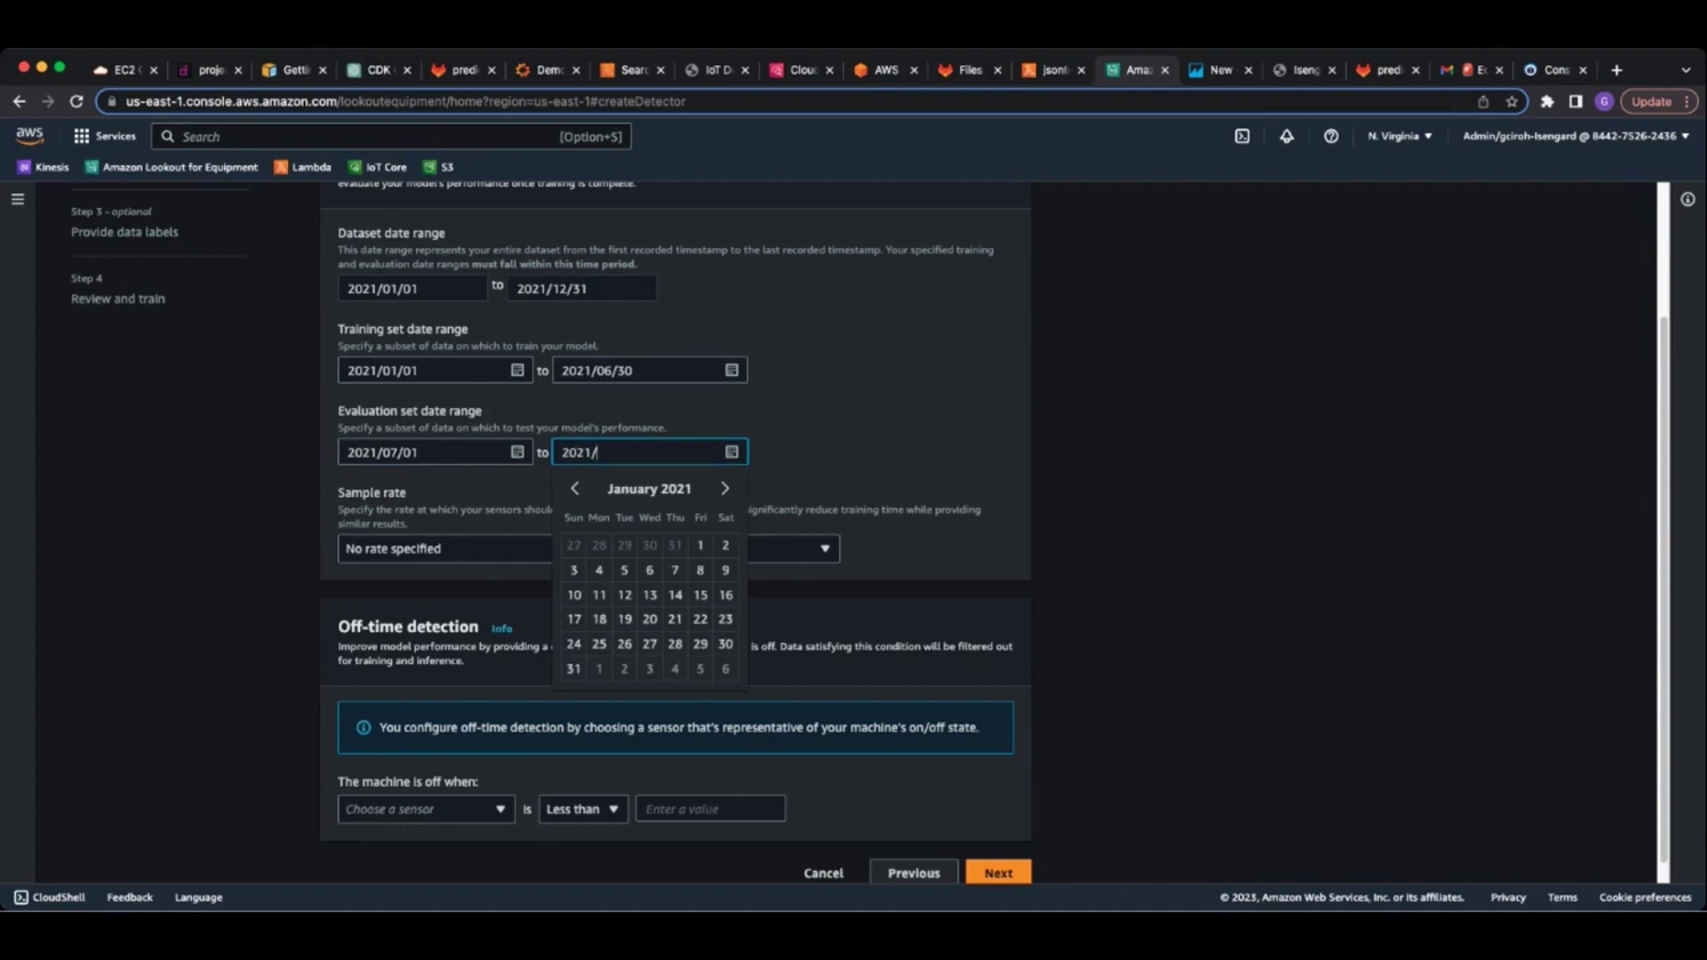
text(12/3)
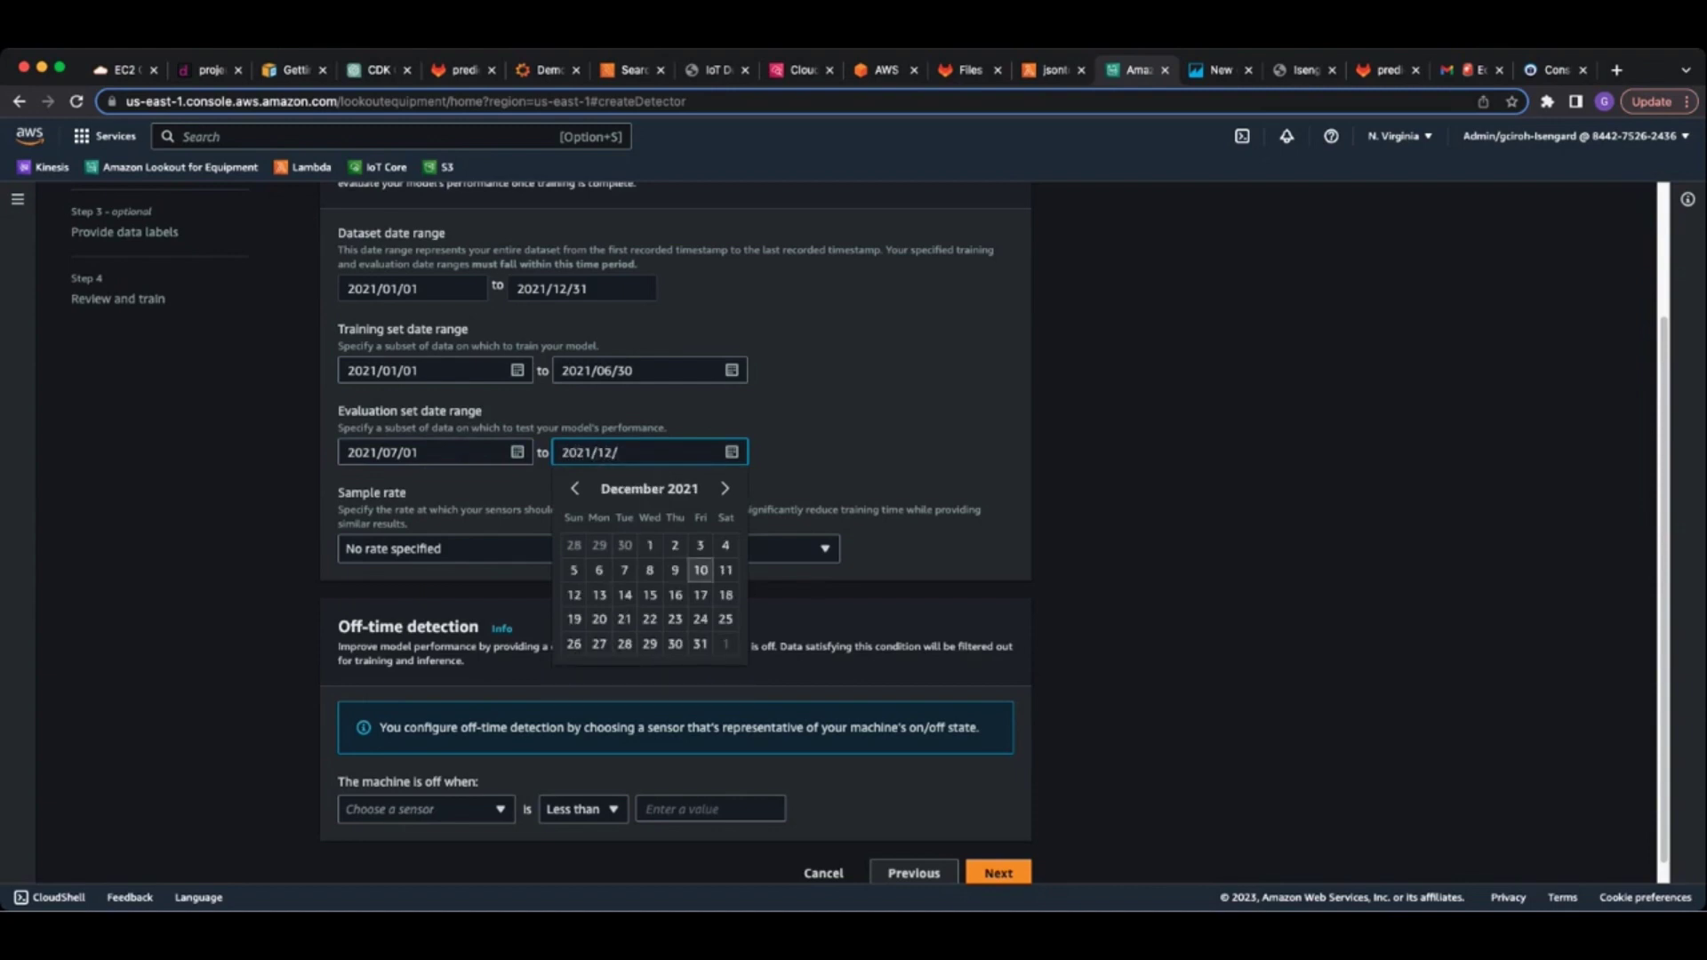
text(1)
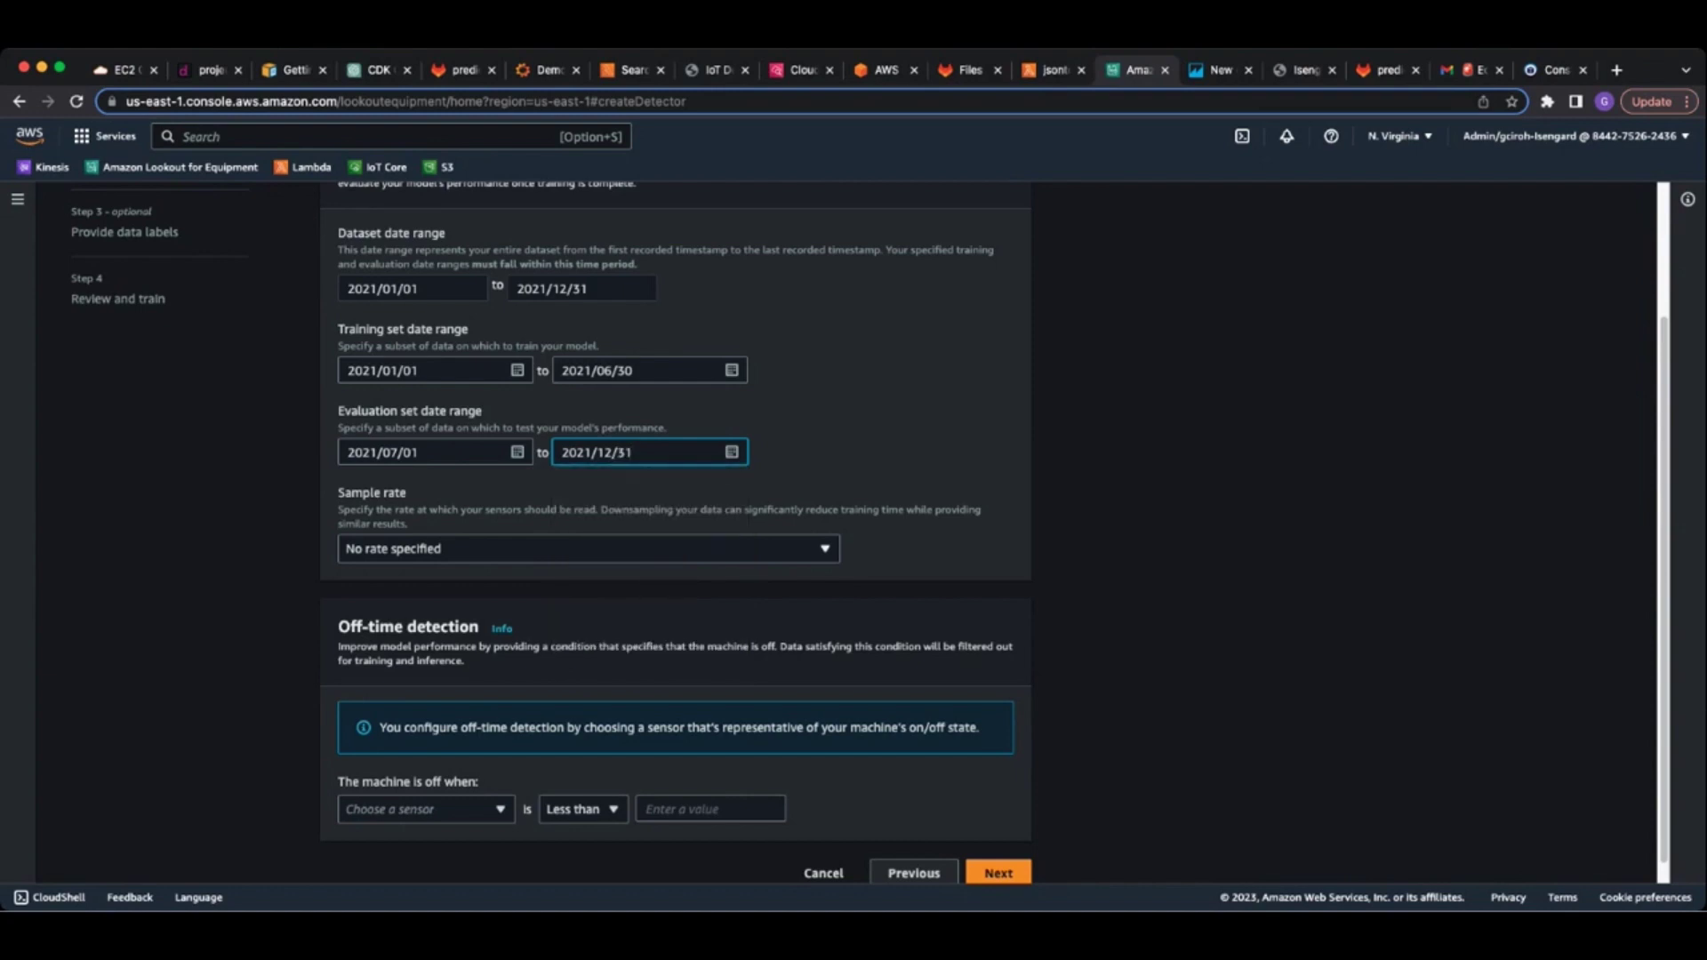
scroll(853, 535, down, 1)
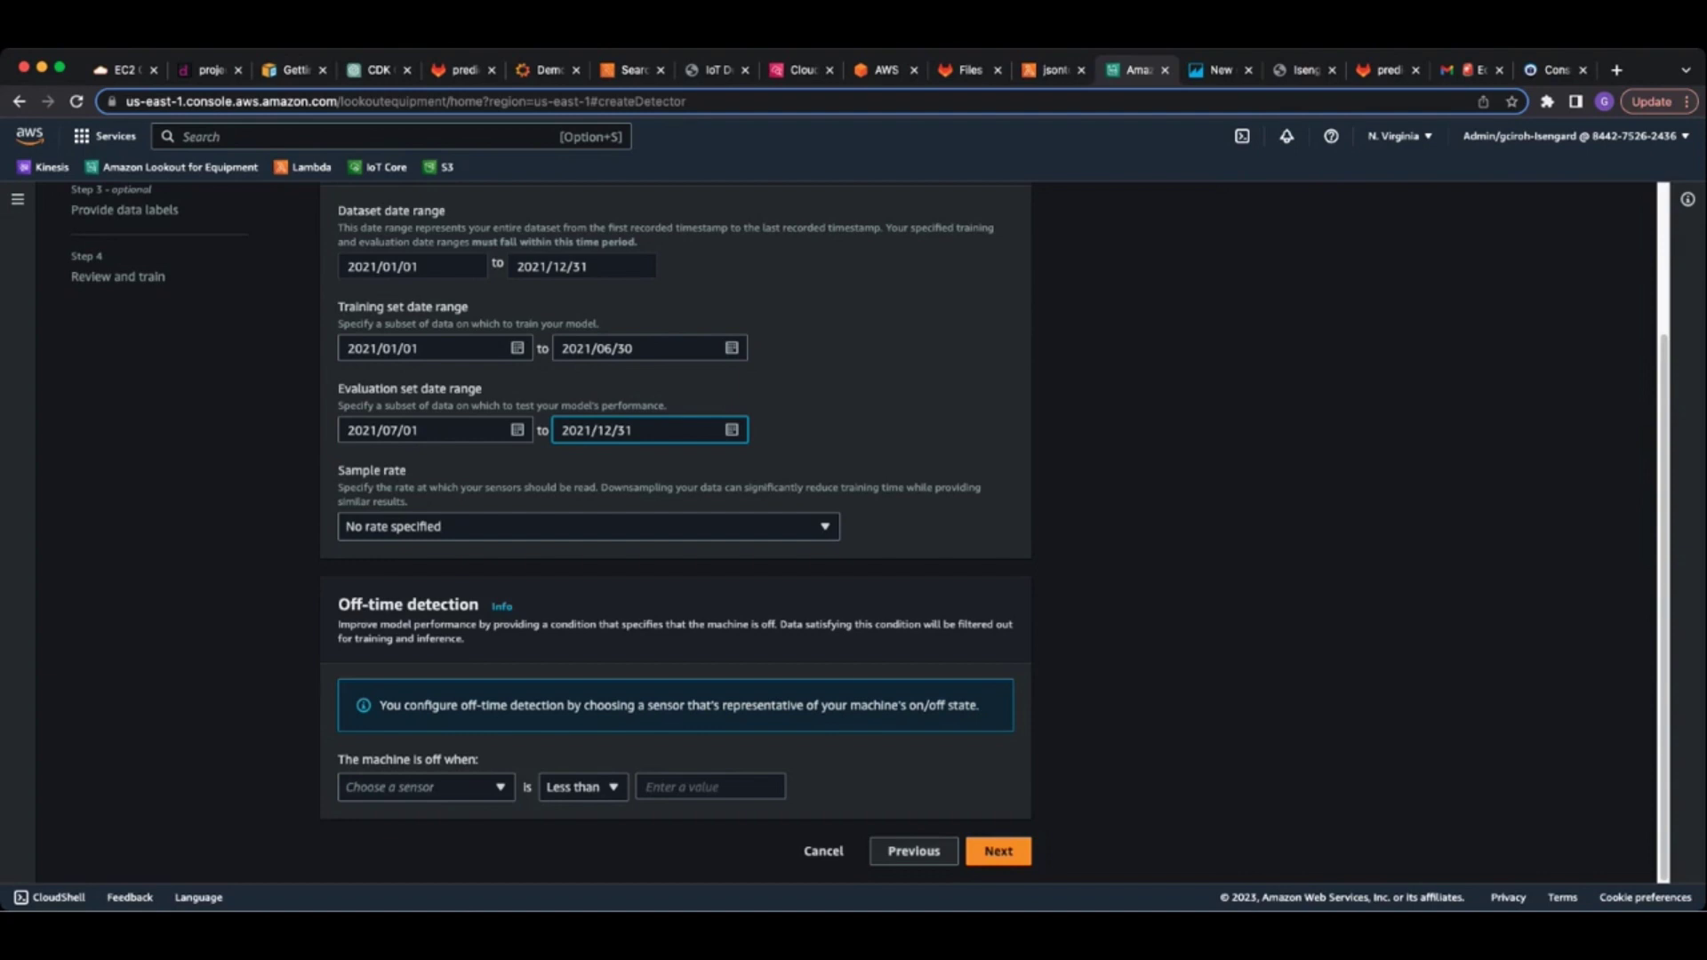
Choose 5 minutes from the Sample rate dropdown using the keyboard
key(Tab)
key(Tab)
key(space)
key(Down)
key(Down)
key(Down)
key(Down)
key(Down)
key(Down)
key(Down)
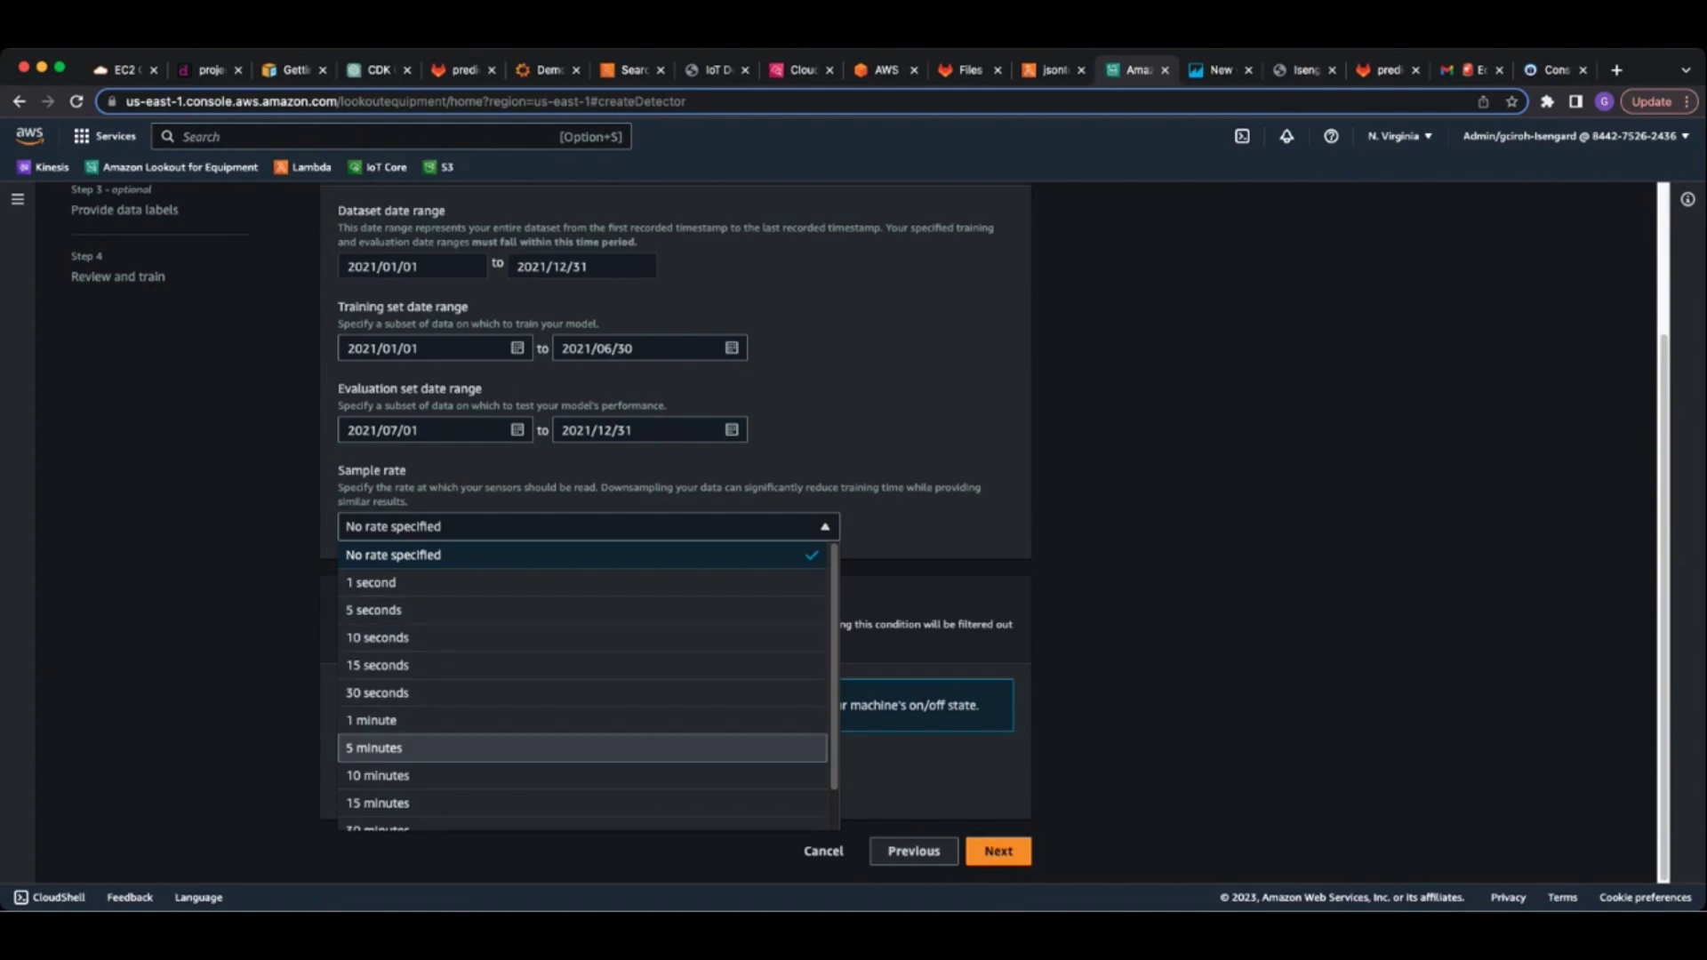
key(Up)
key(Up)
key(Up)
key(Up)
key(Up)
key(Up)
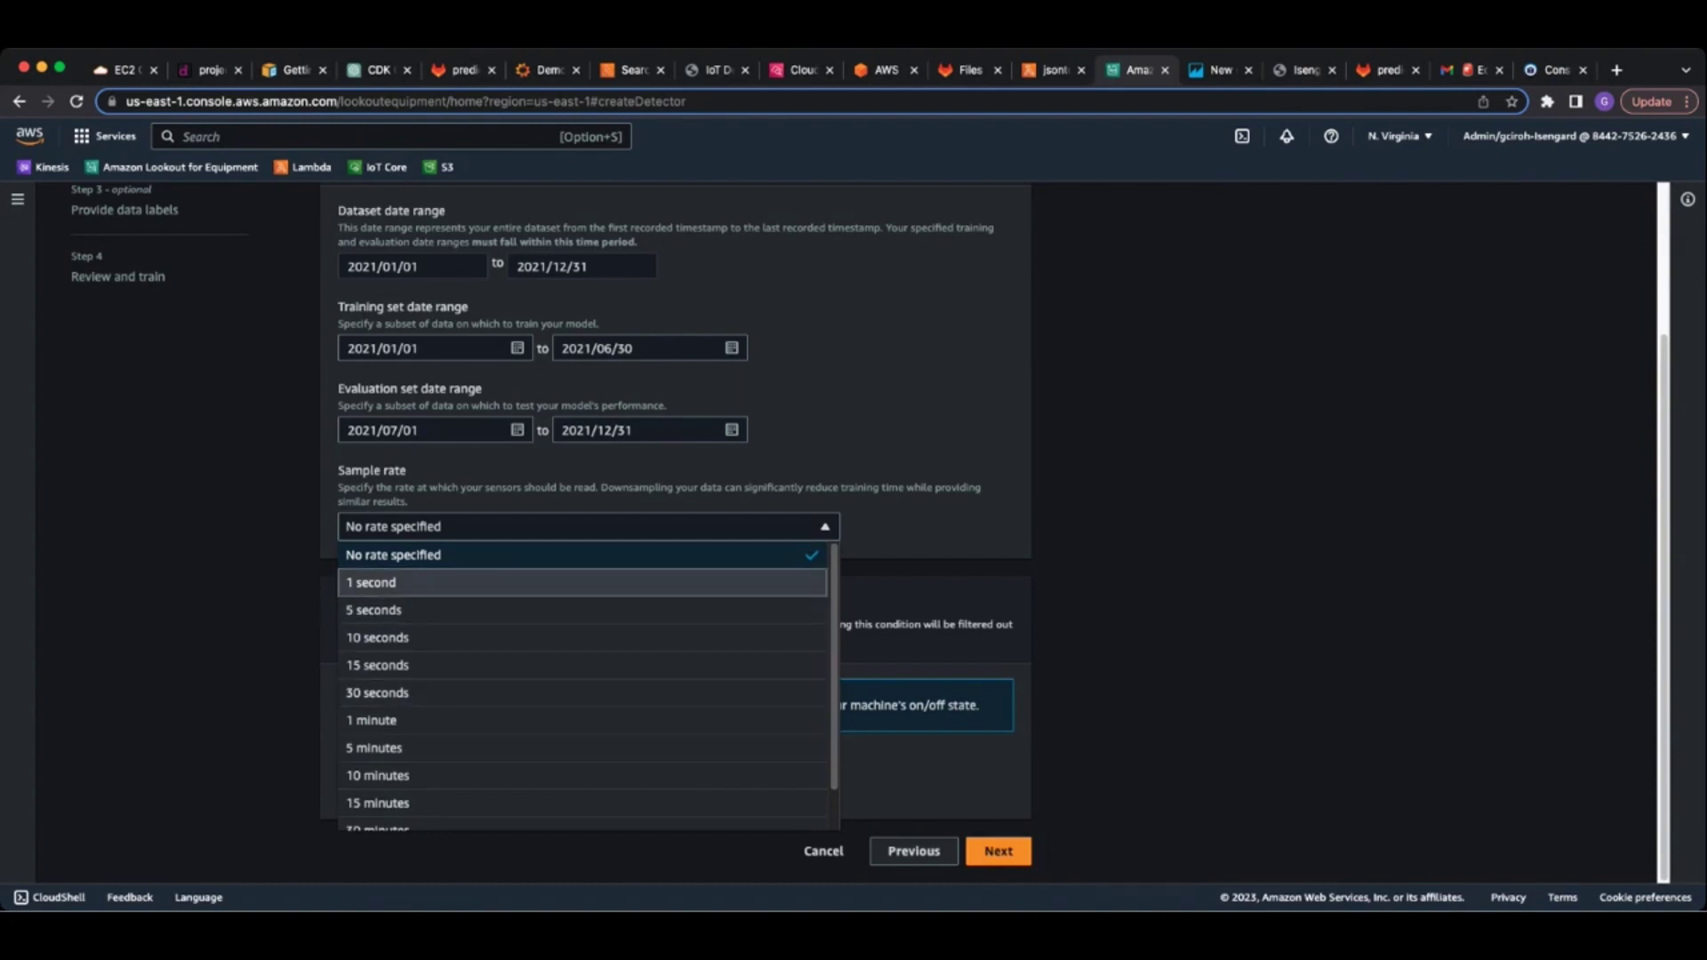
key(Down)
key(Down)
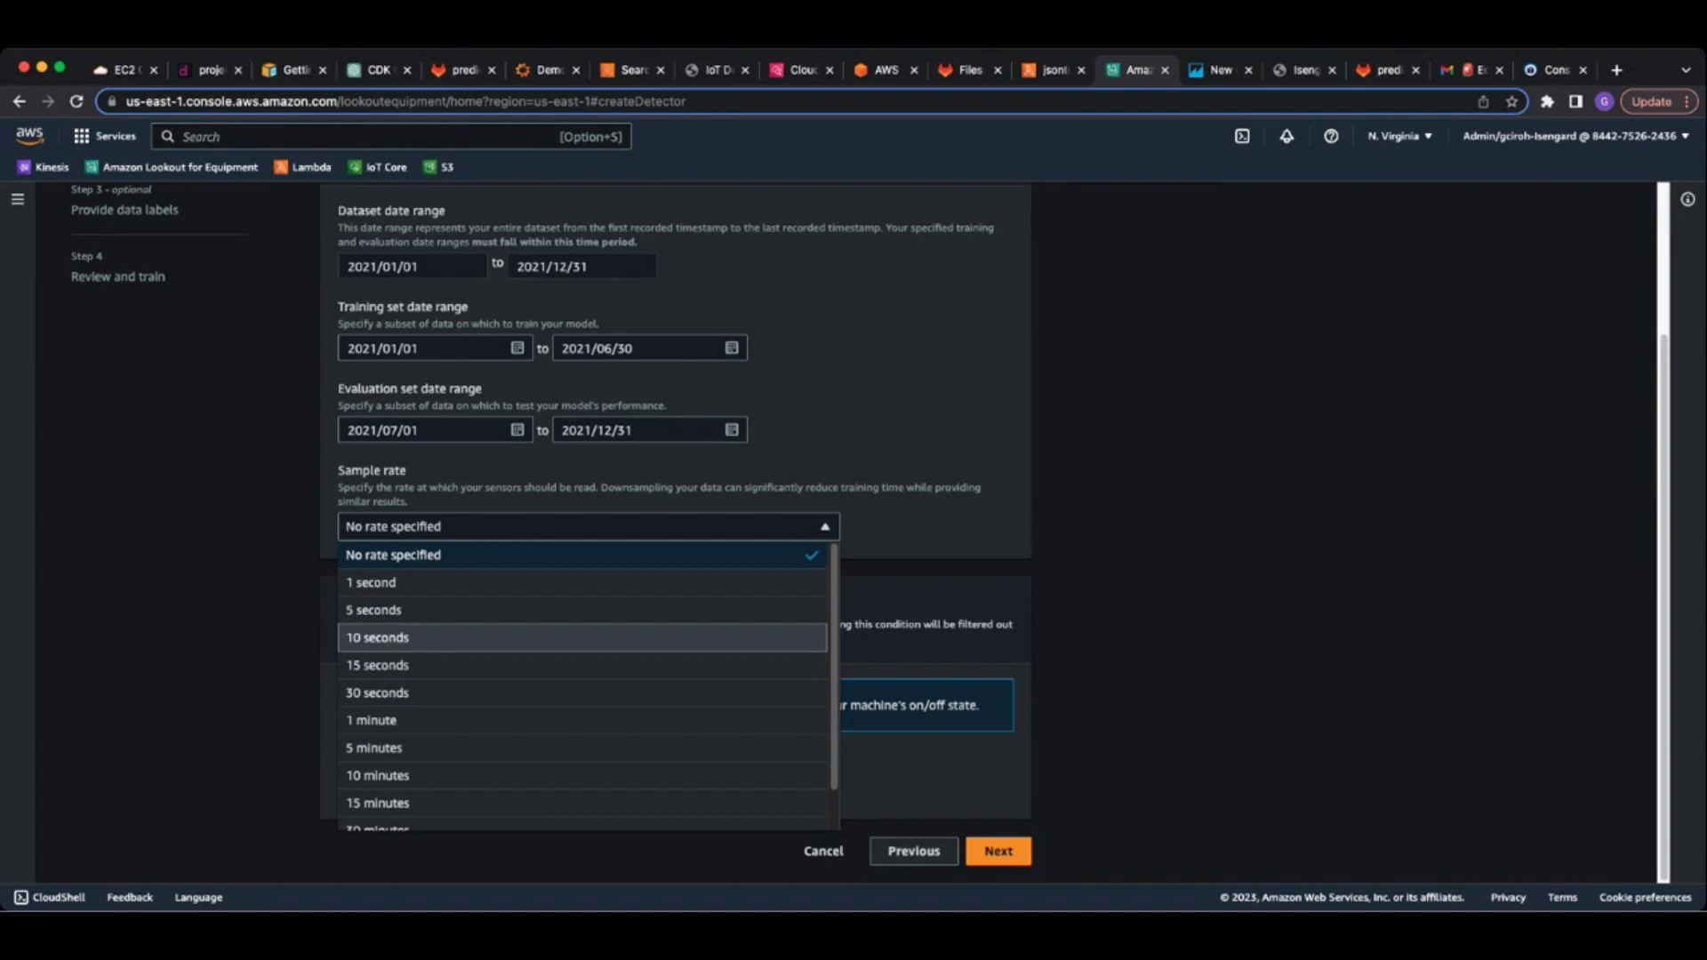
key(Down)
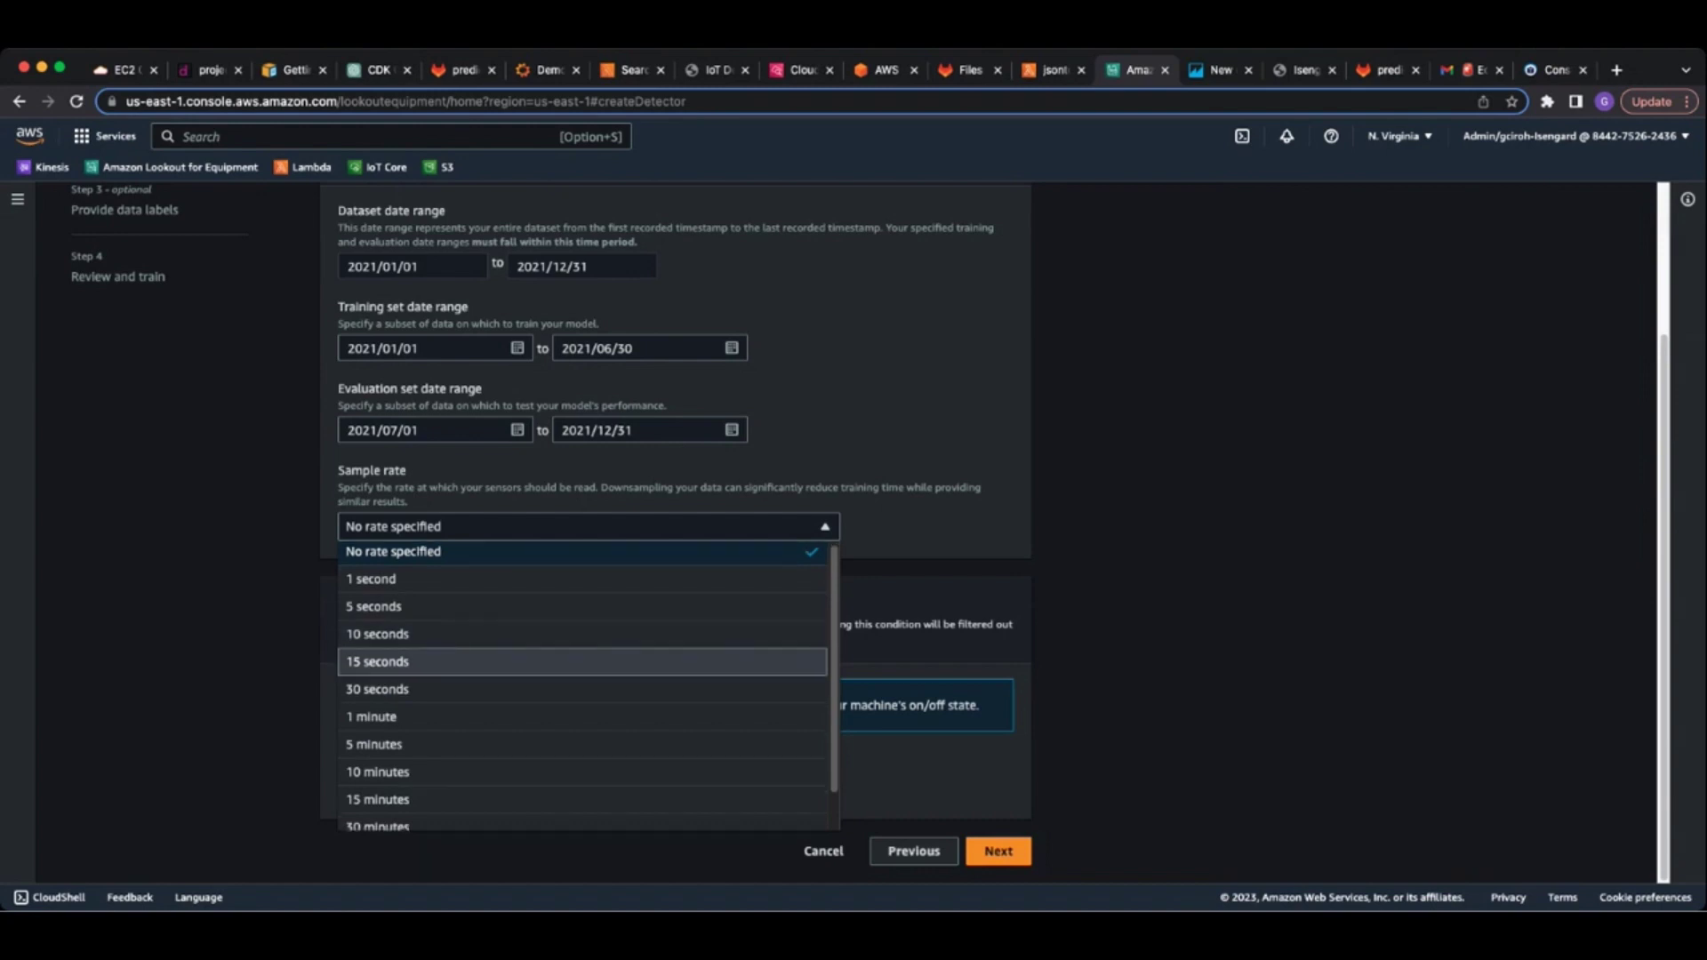
key(Up)
key(Up)
key(Up)
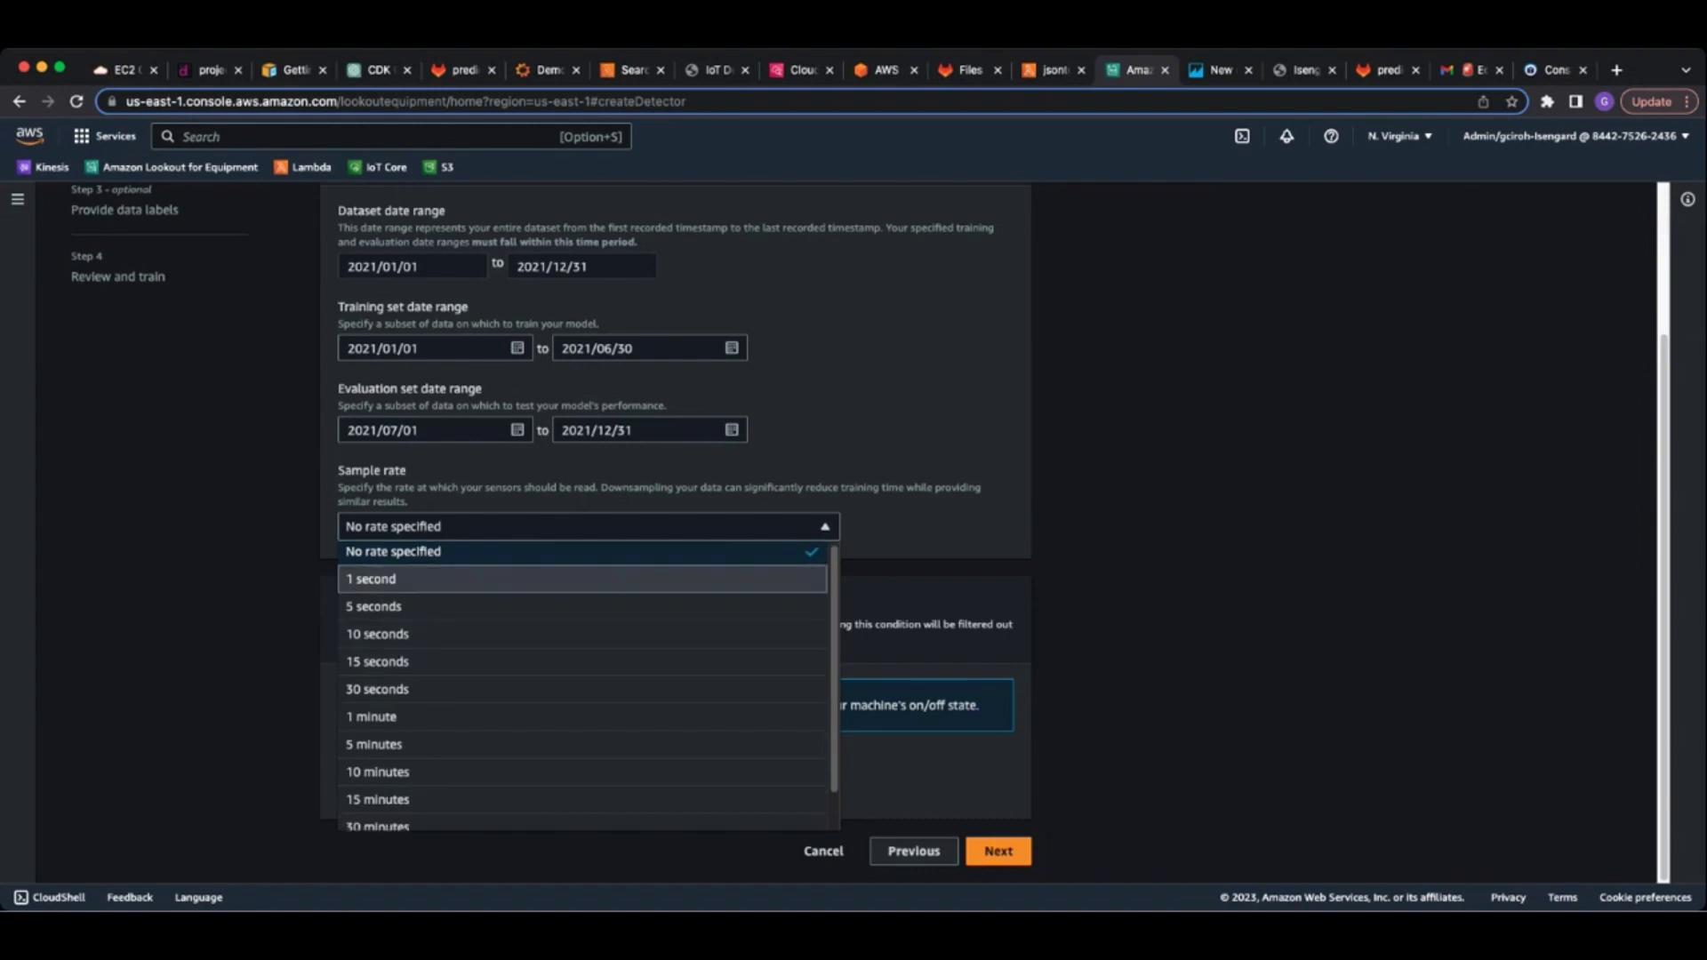
key(Down)
key(Down)
key(Down)
key(Down)
key(Down)
key(Down)
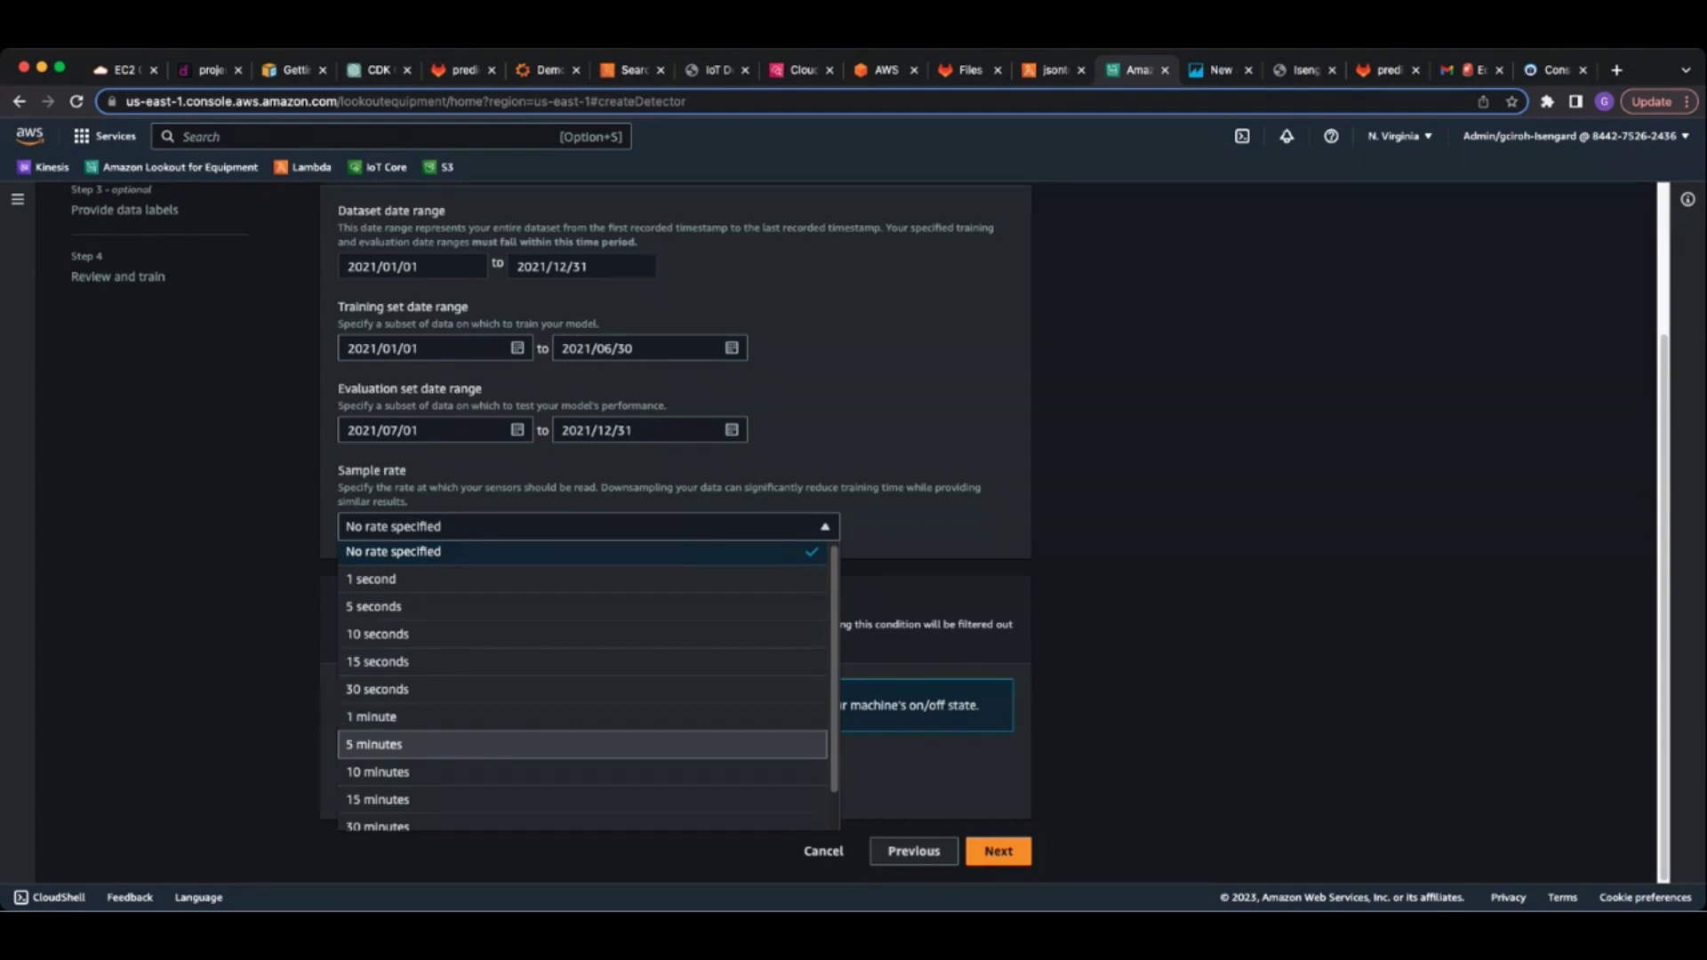
key(Return)
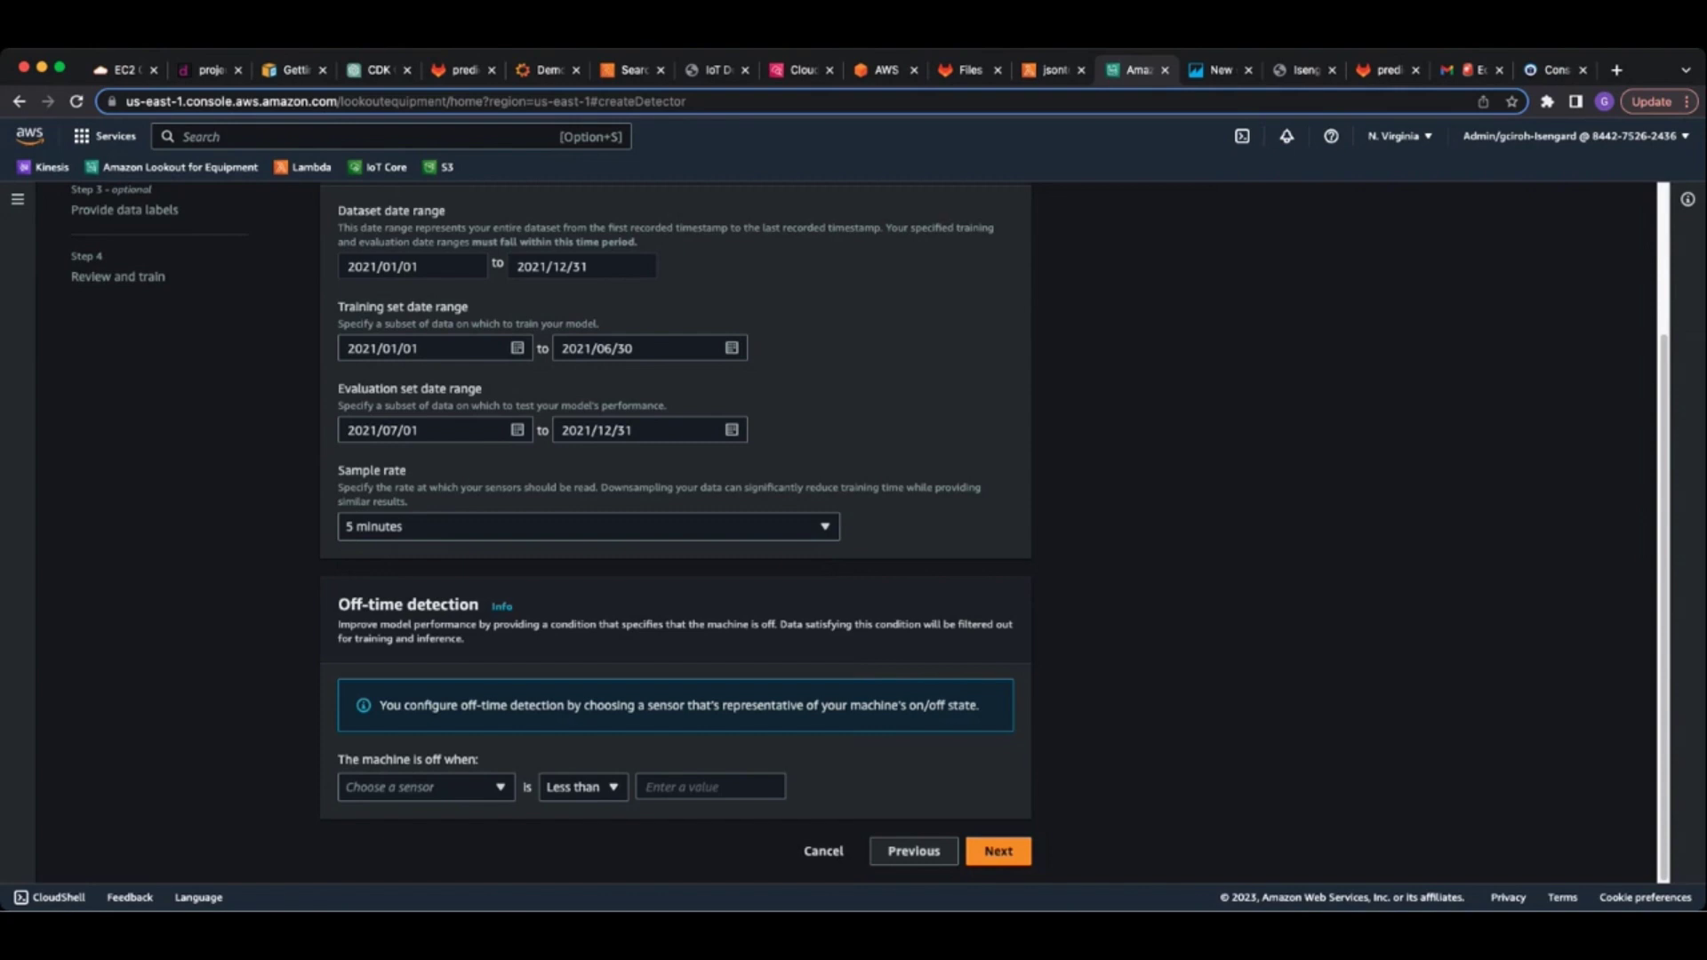
Advance to the optional Provide data labels step and focus its S3 location field
click(998, 851)
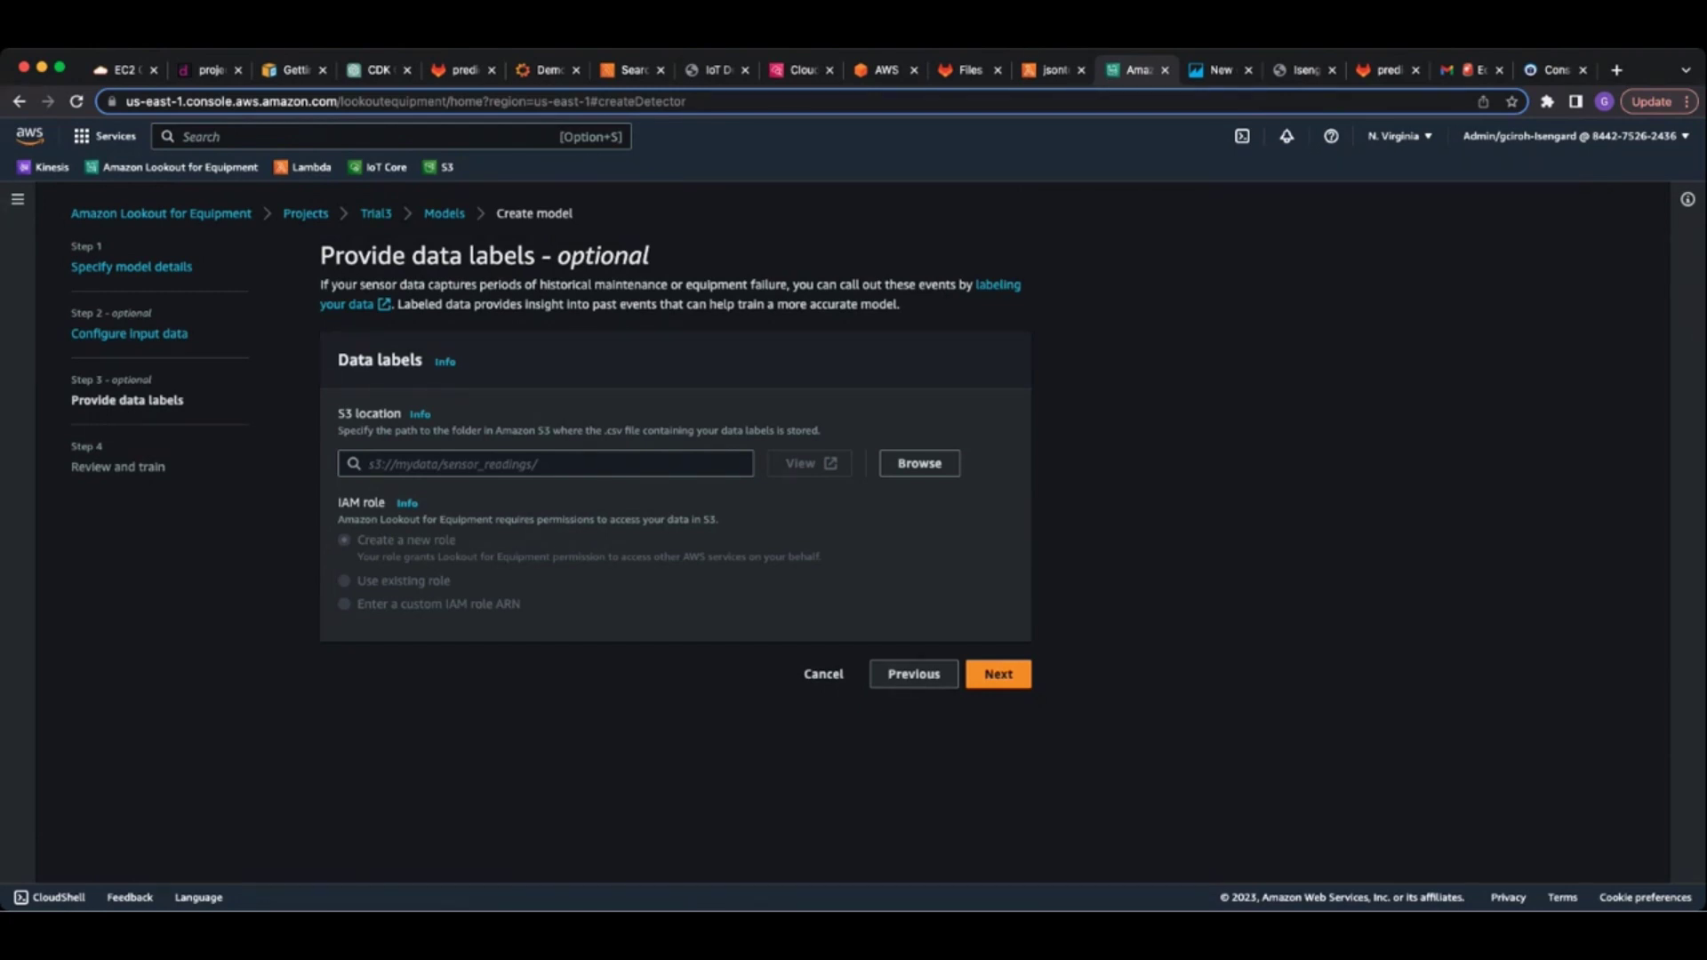
click(544, 462)
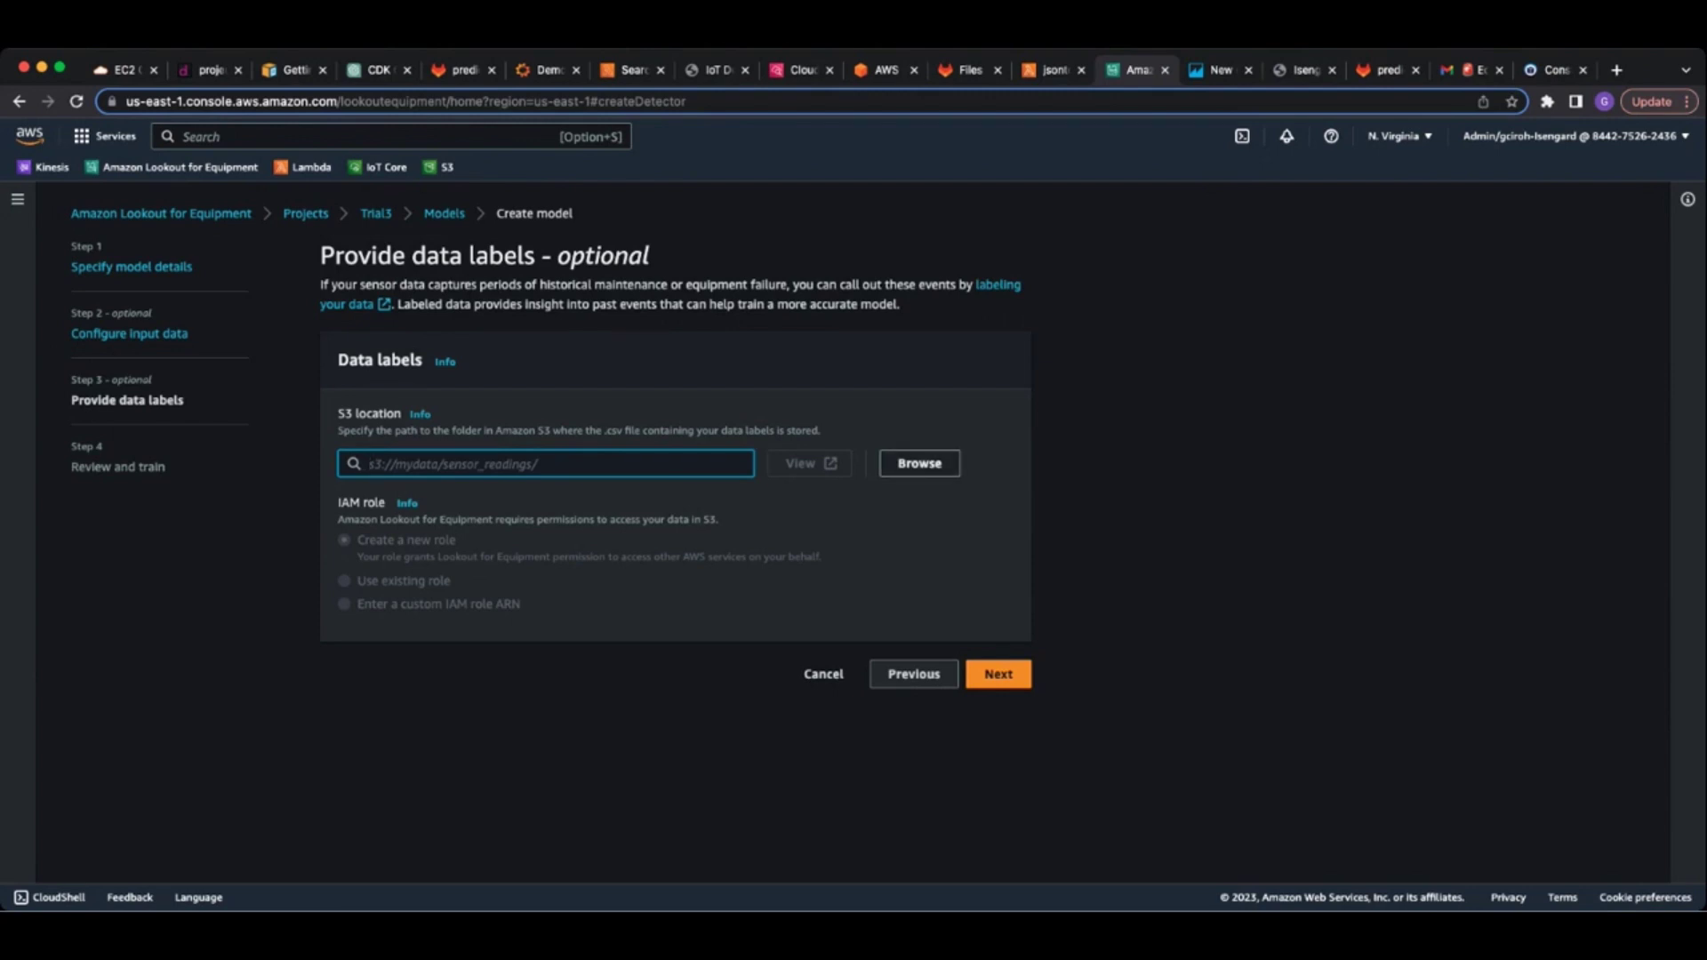
Choose the history folder under iot-data-2023/2023 as the labels S3 location
click(919, 462)
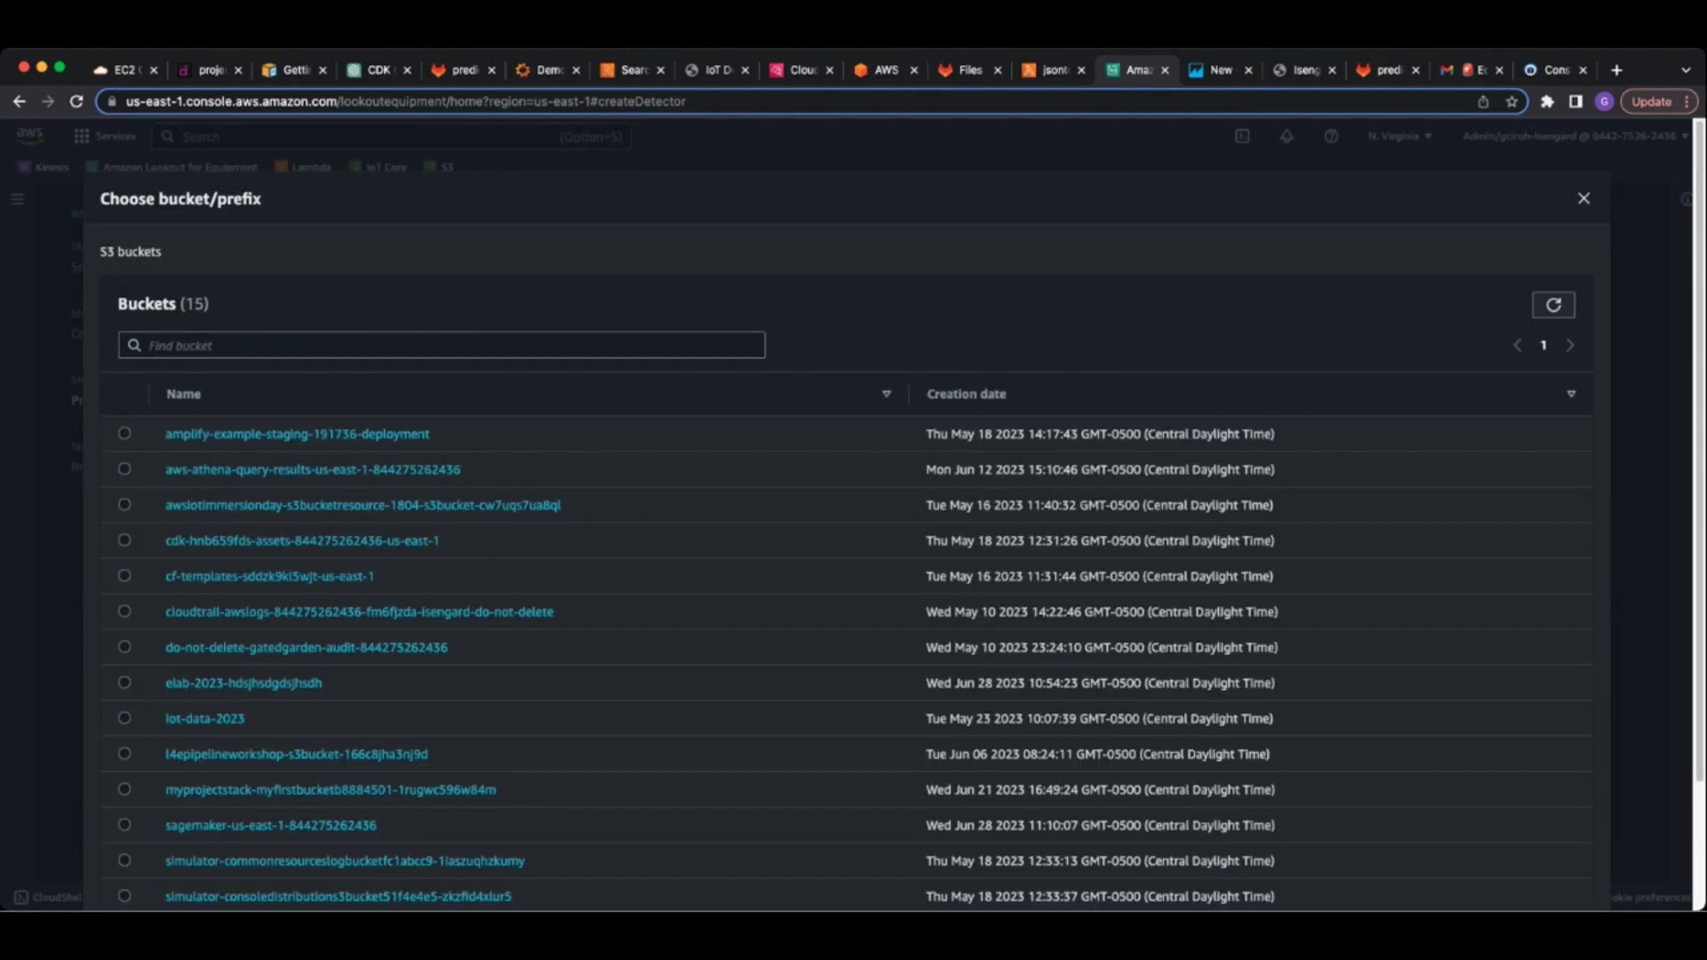
click(203, 574)
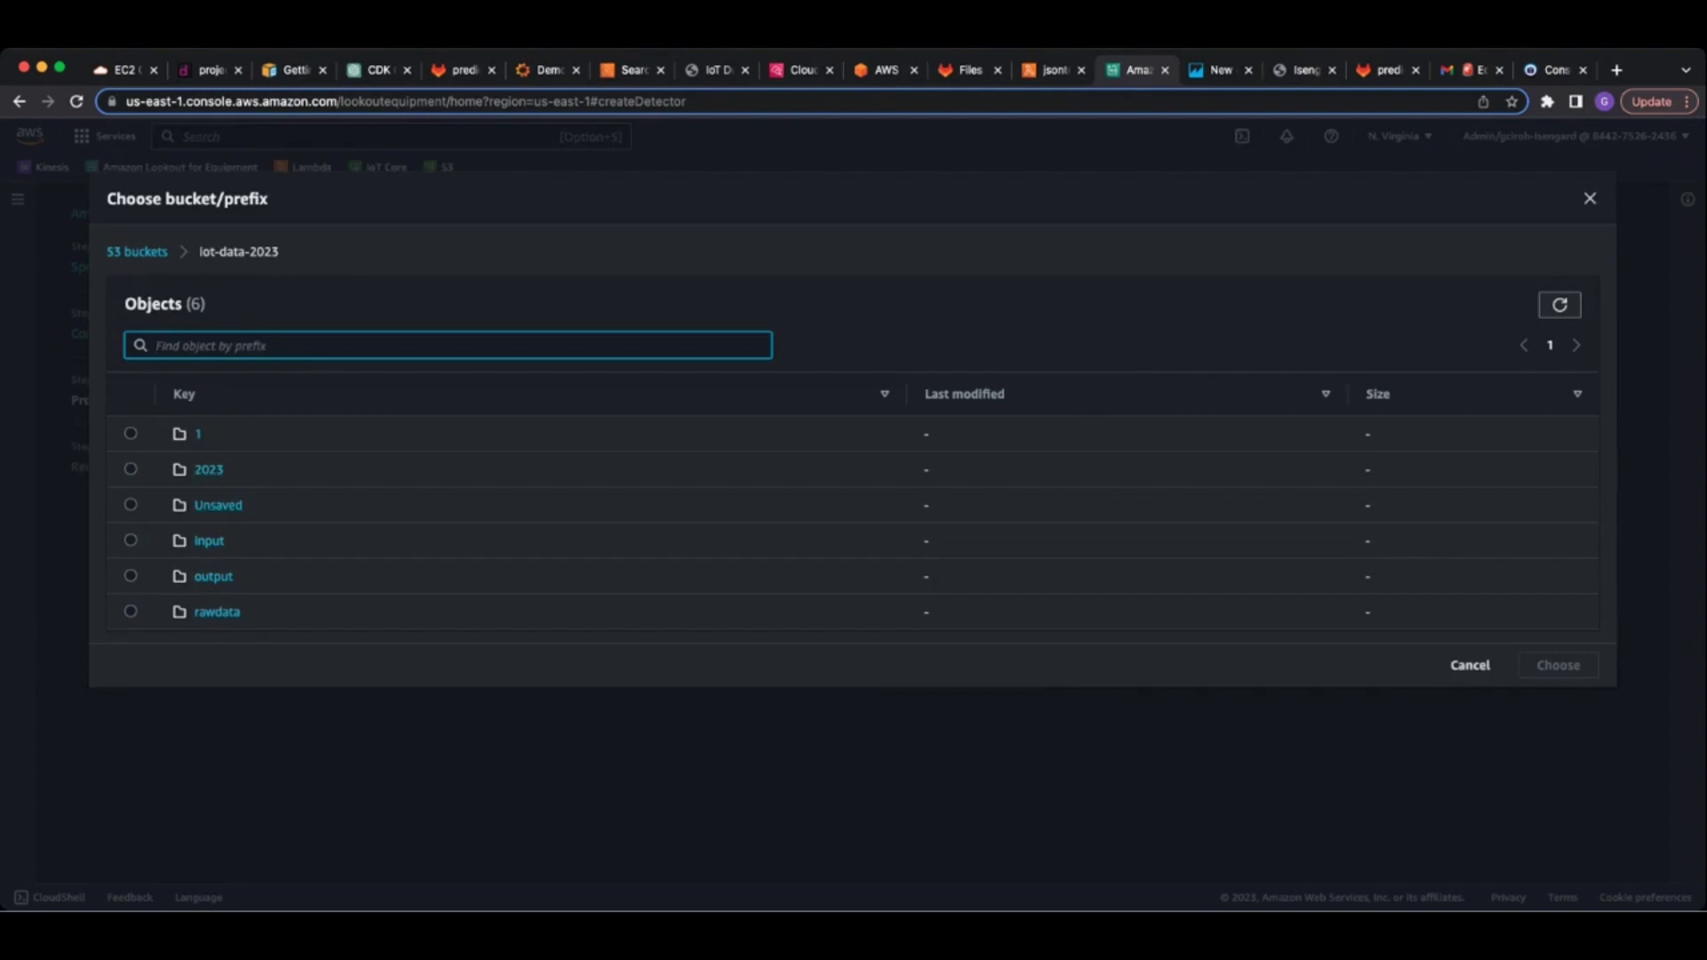
click(209, 469)
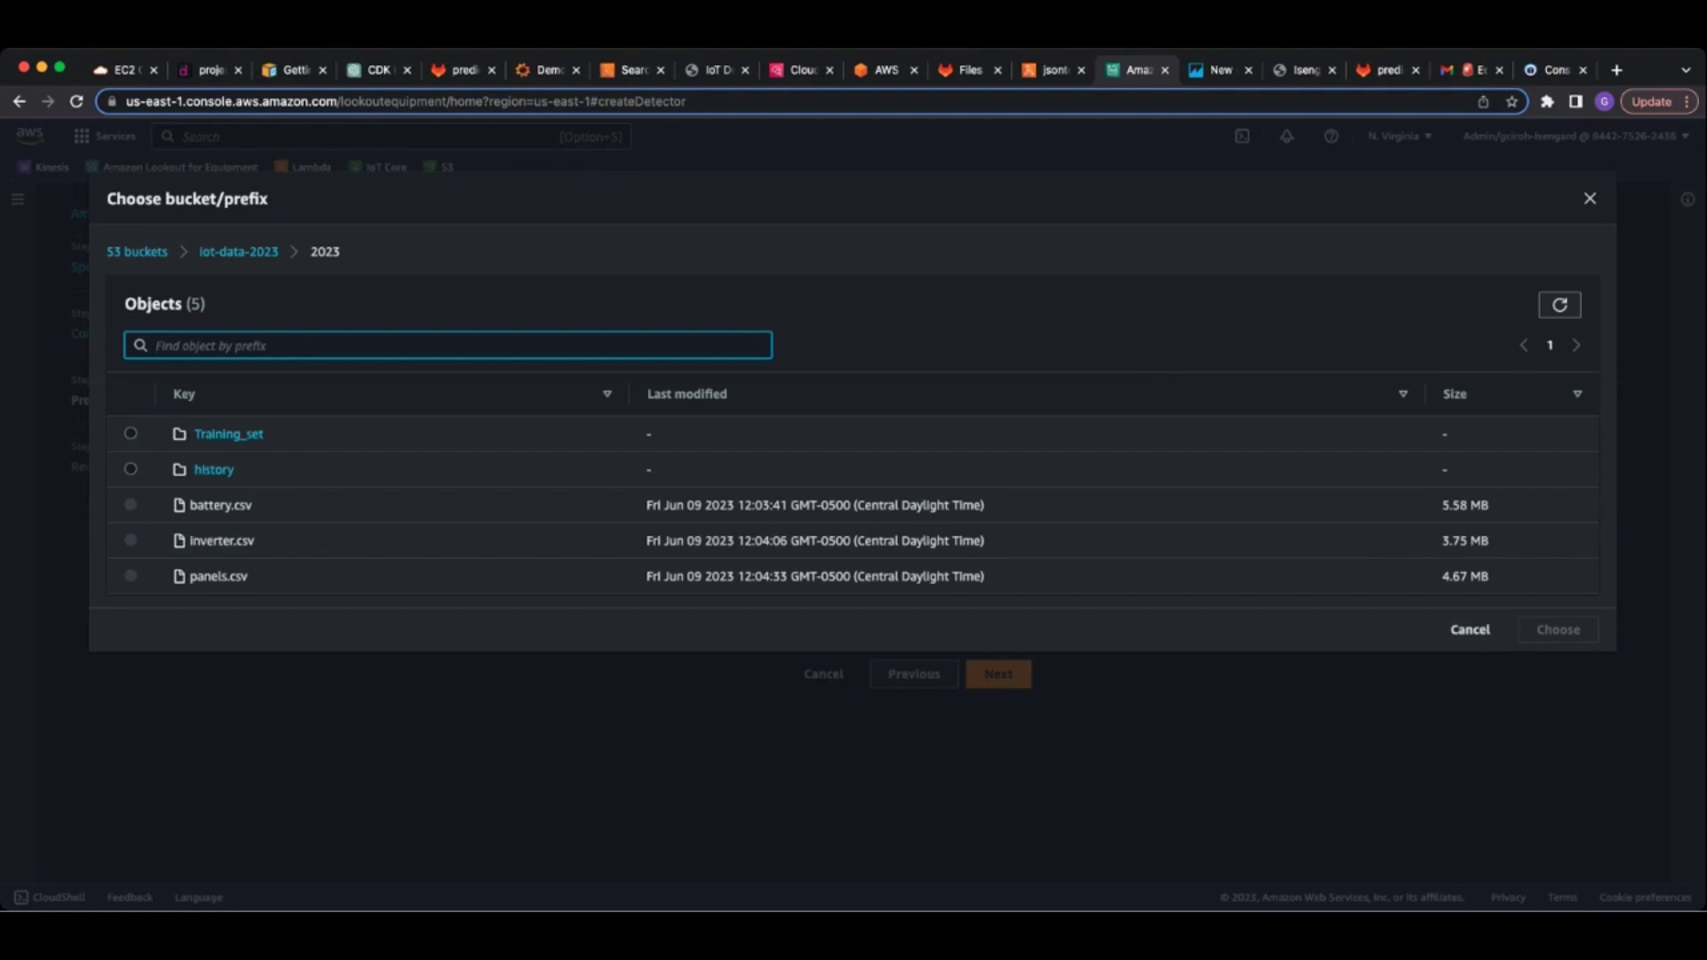
click(130, 470)
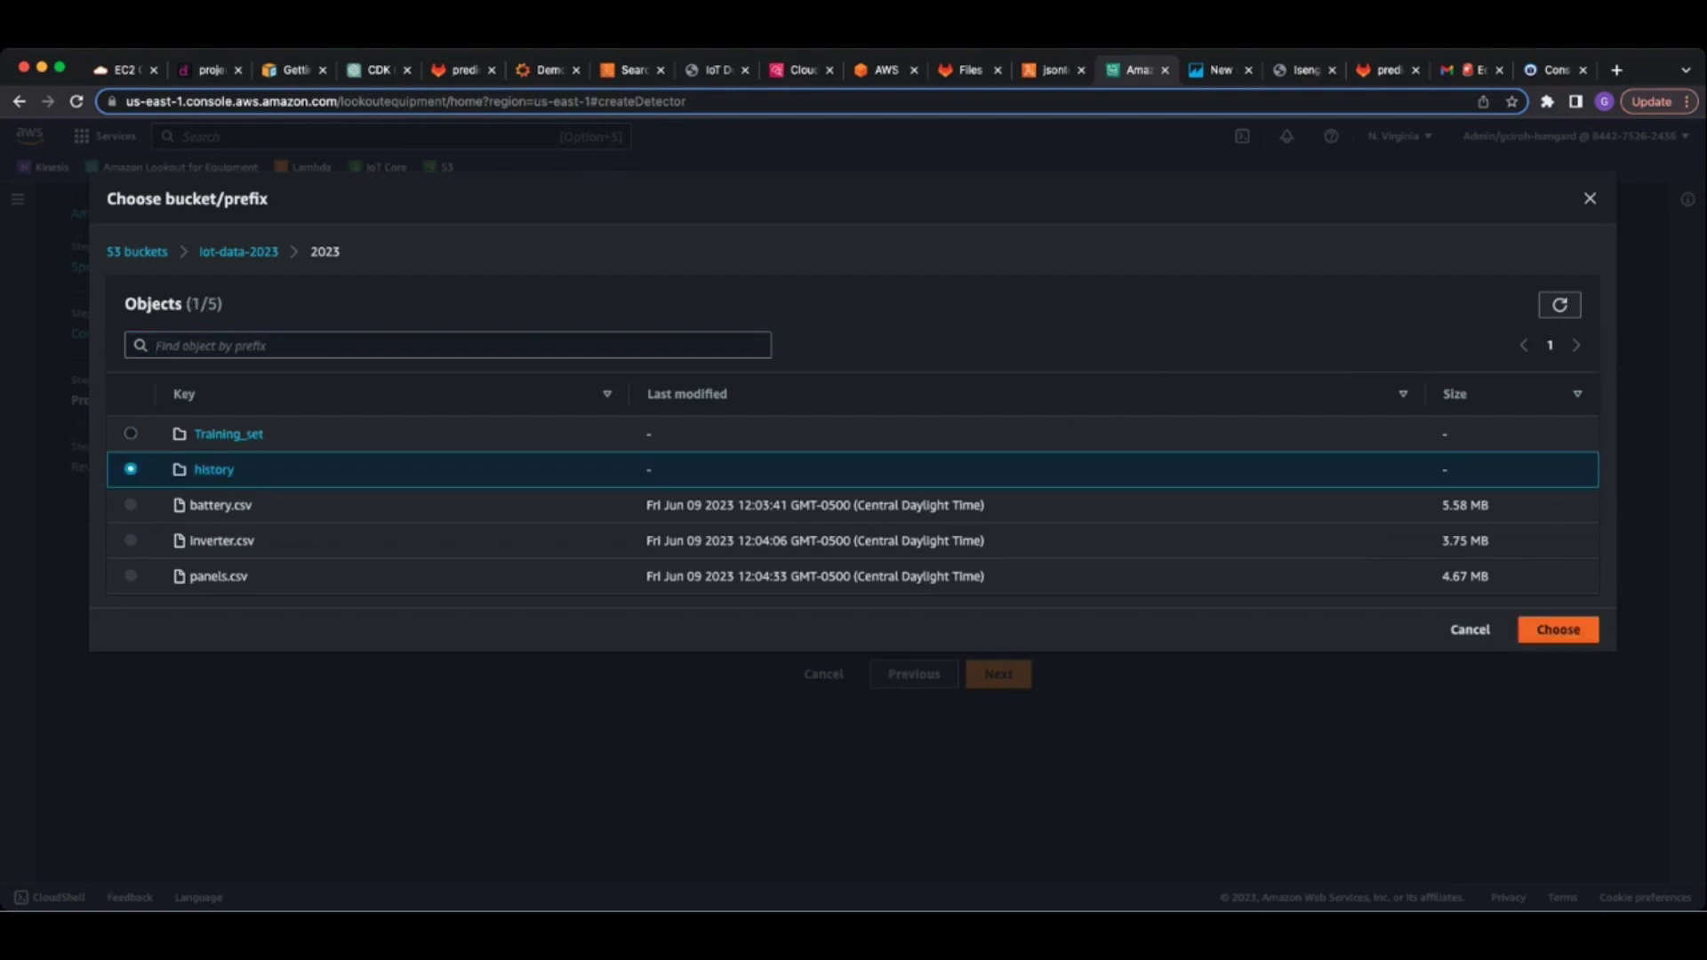
click(1557, 630)
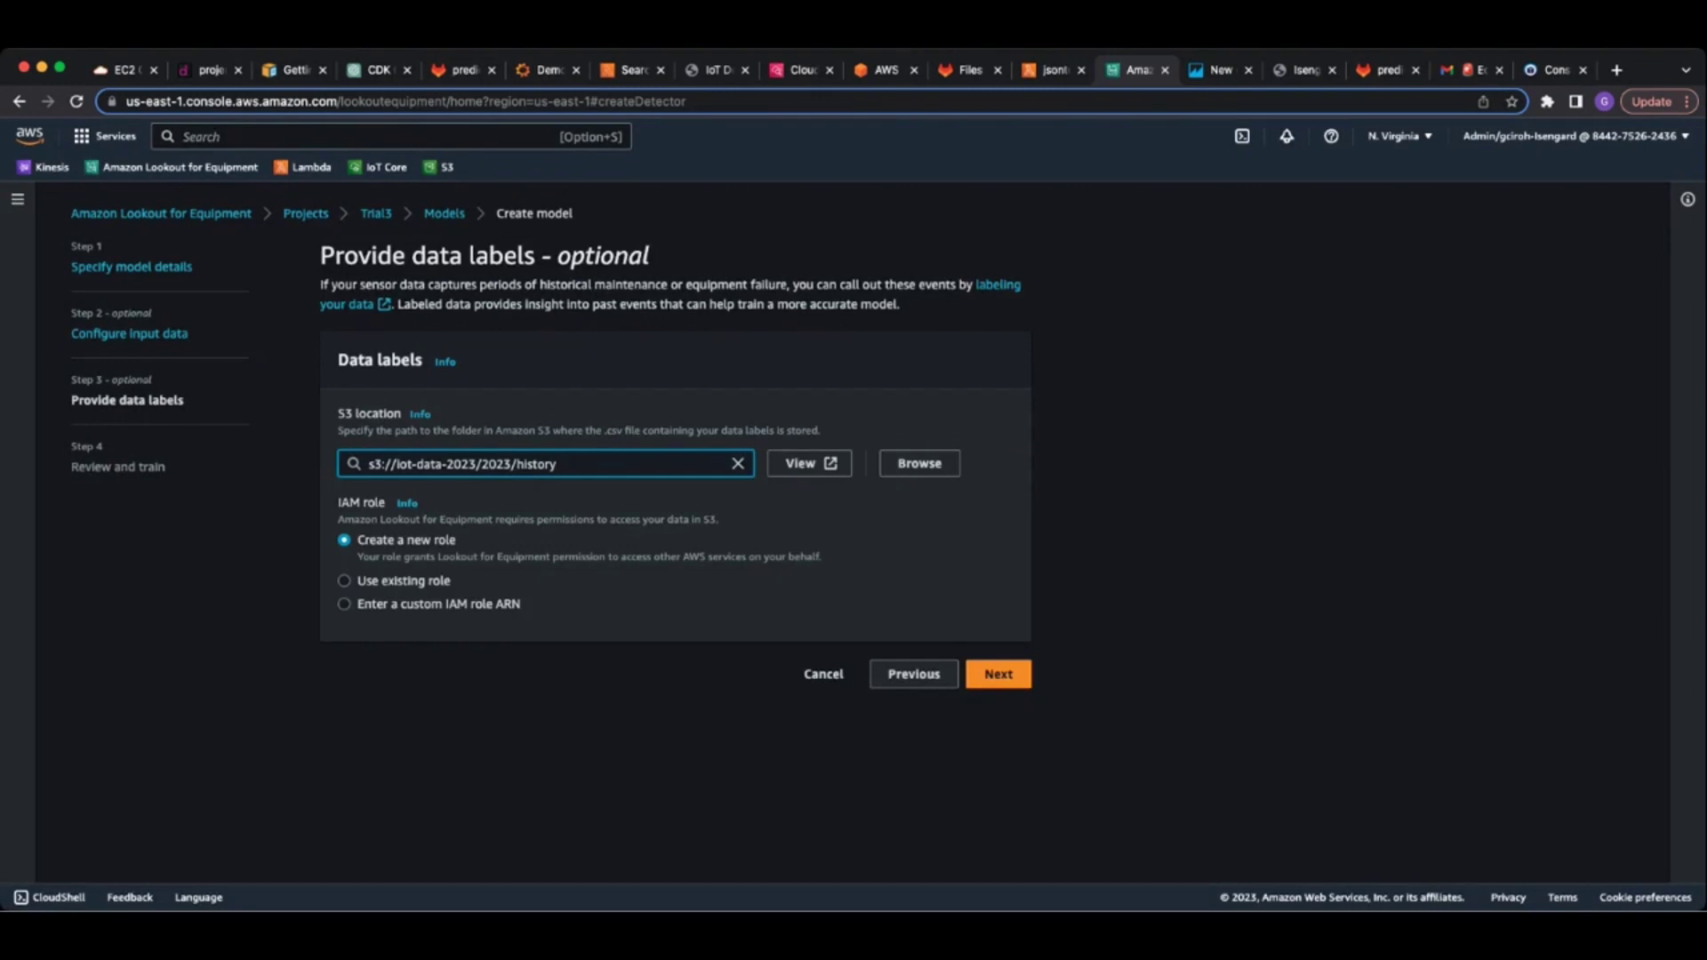
Assign the existing AmazonLookoutForEquipment ExecutionRole to the labels and go to Review and train
click(429, 581)
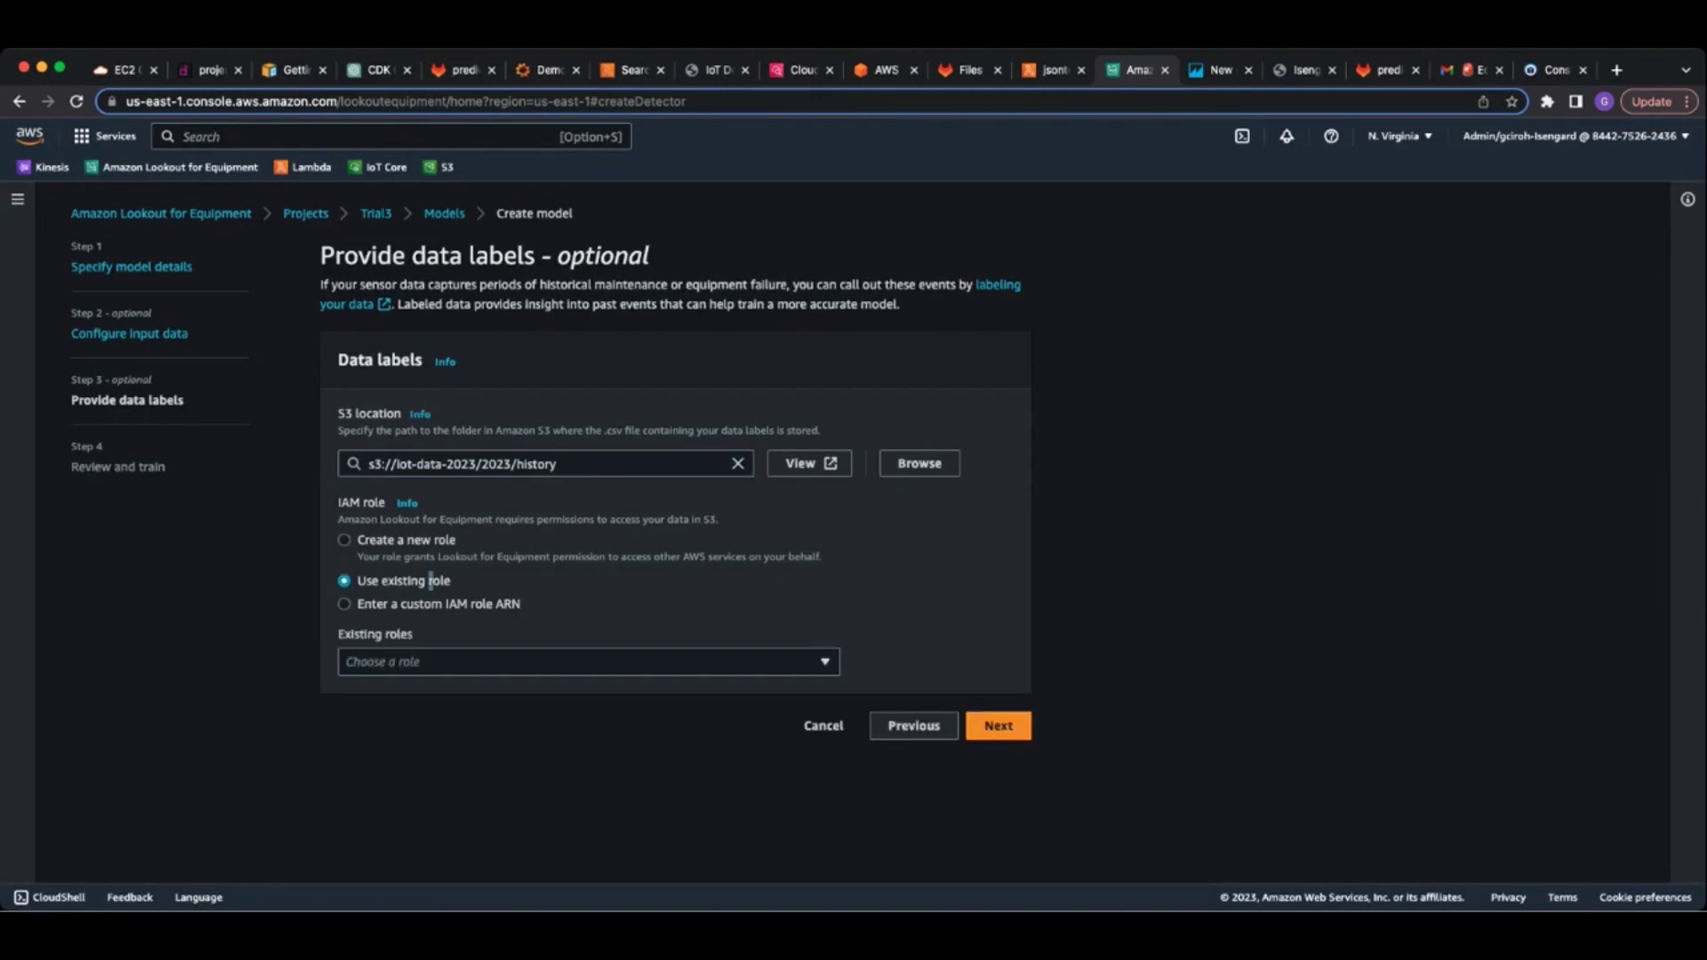
key(Tab)
key(space)
key(Return)
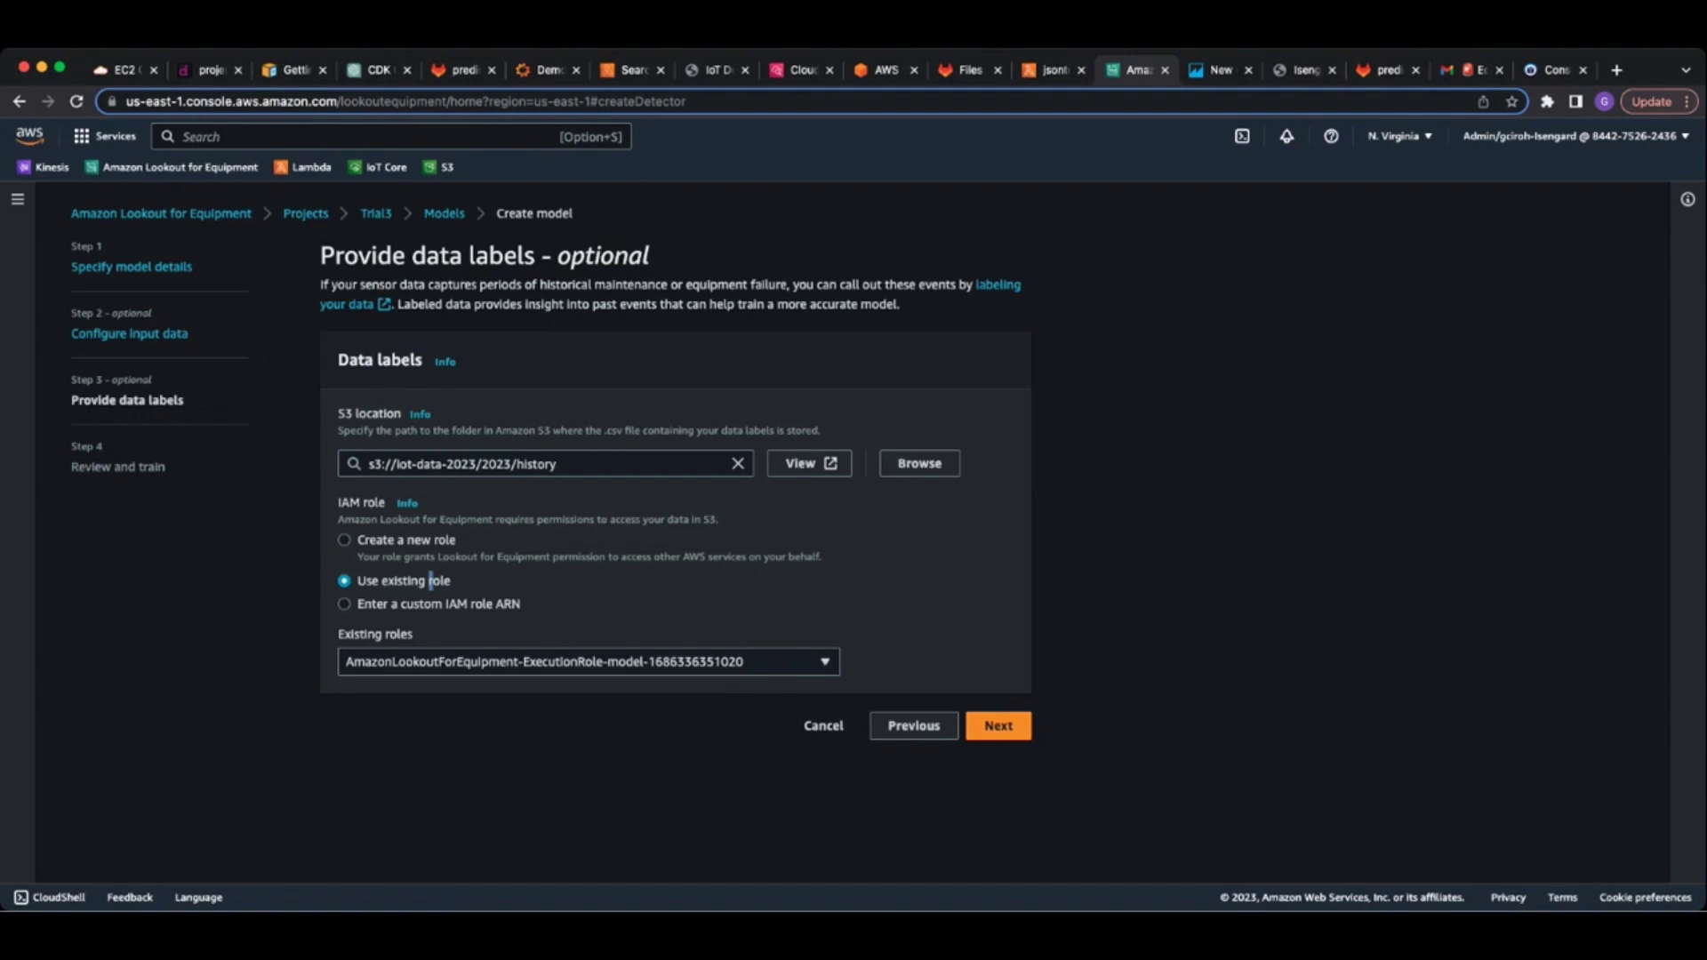
key(Return)
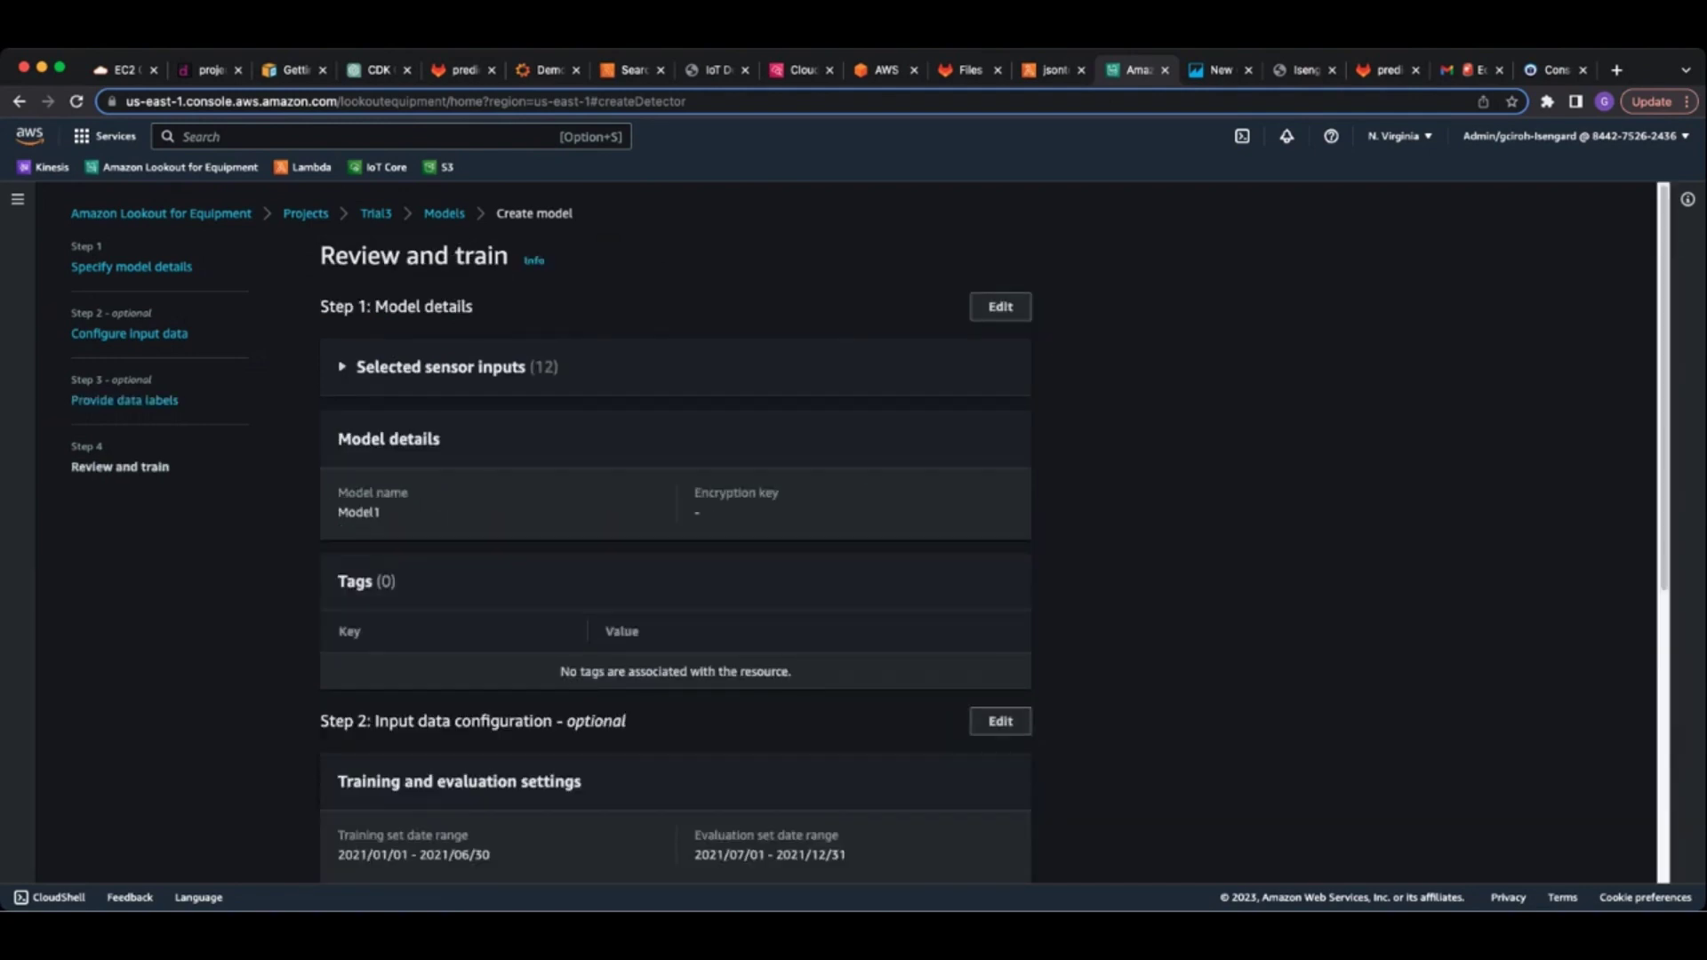
scroll(676, 533, down, 1)
scroll(675, 534, down, 1)
scroll(676, 534, down, 1)
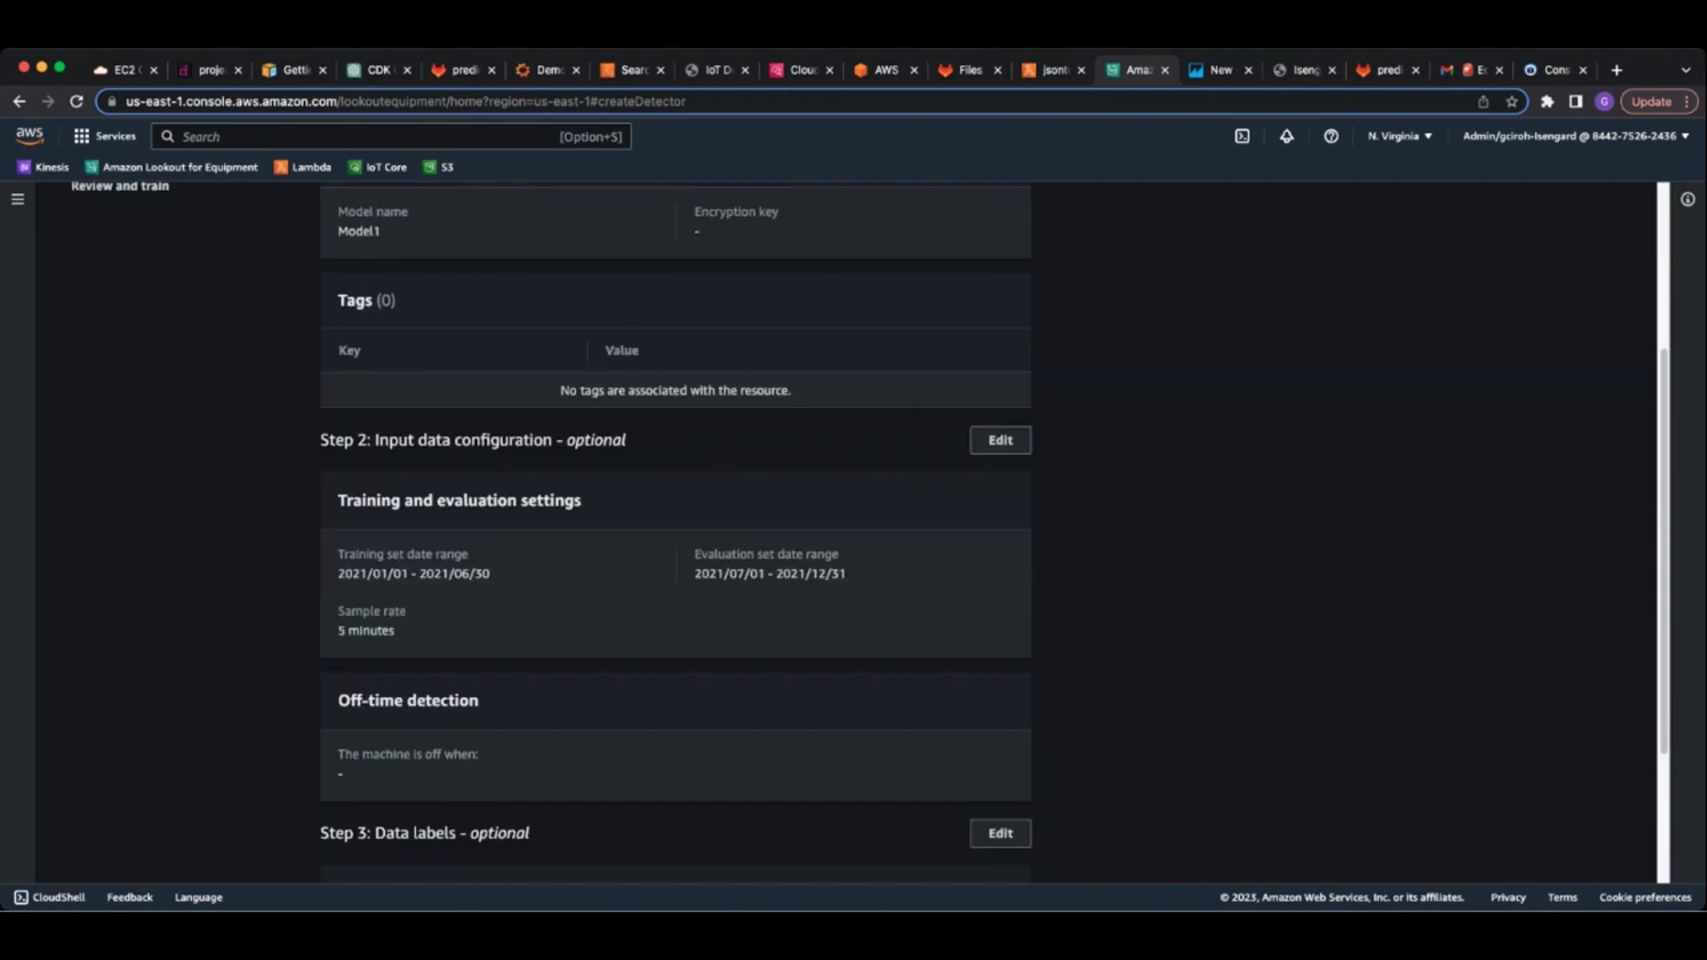
scroll(676, 533, down, 2)
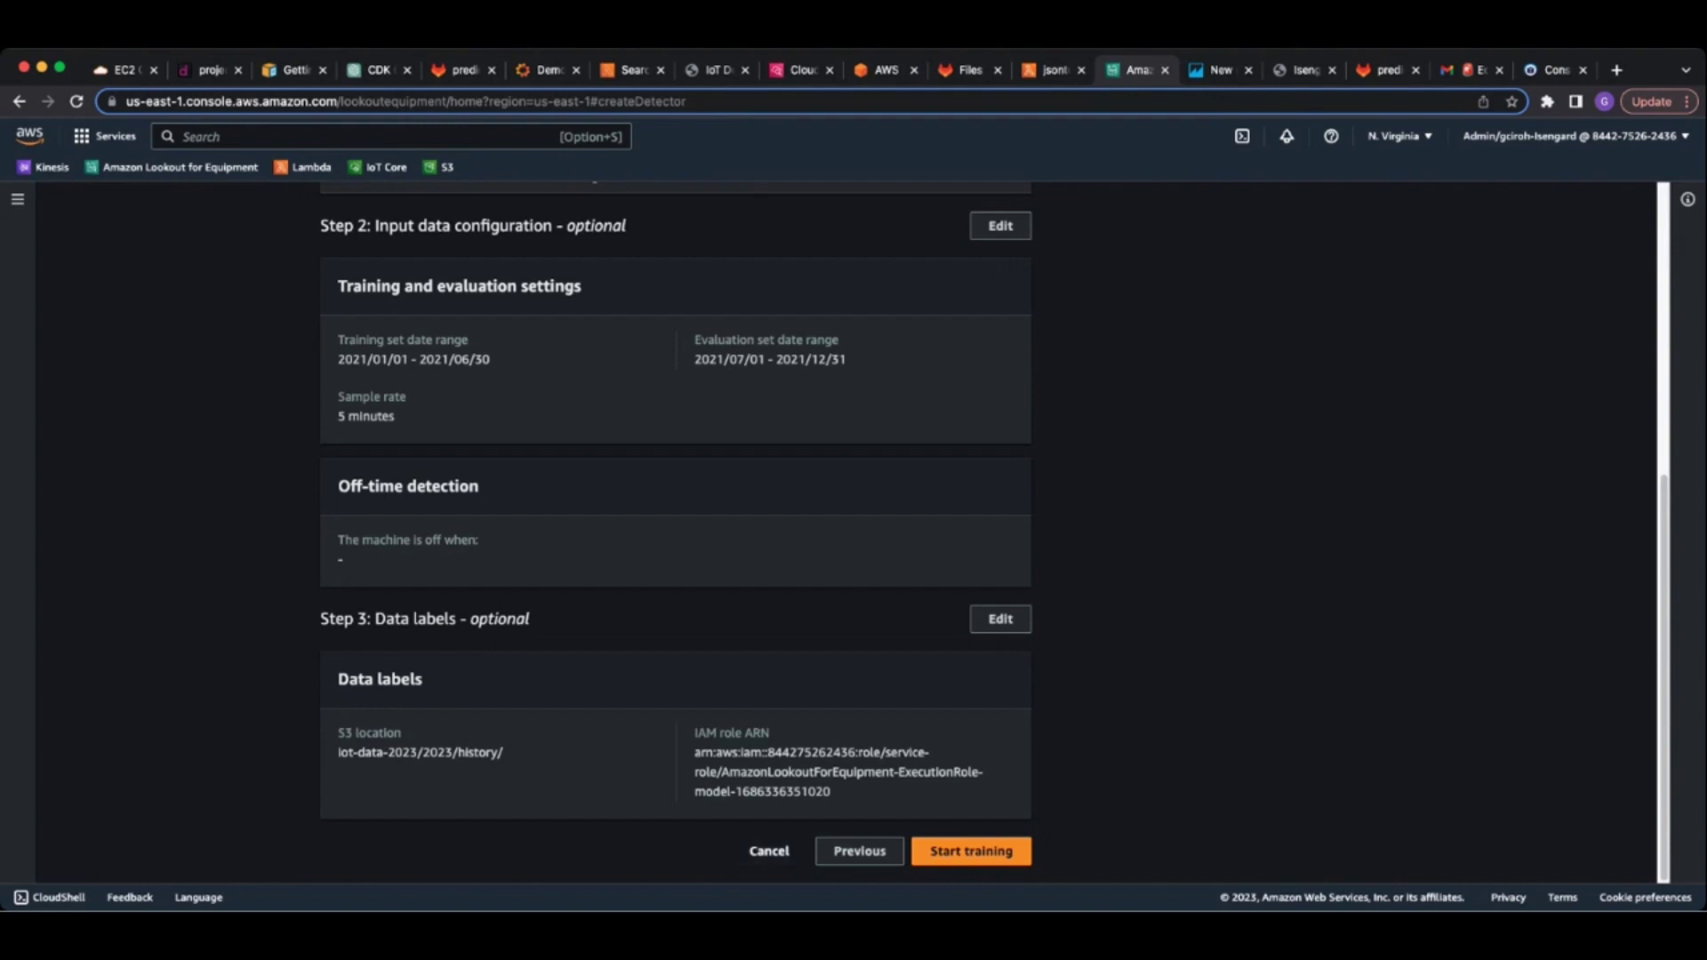
Cancel the model wizard without training, leaving for the Trial3 dataset page
click(768, 851)
Leave the wizard unsaved and list the trained models of project Trial3
click(1066, 590)
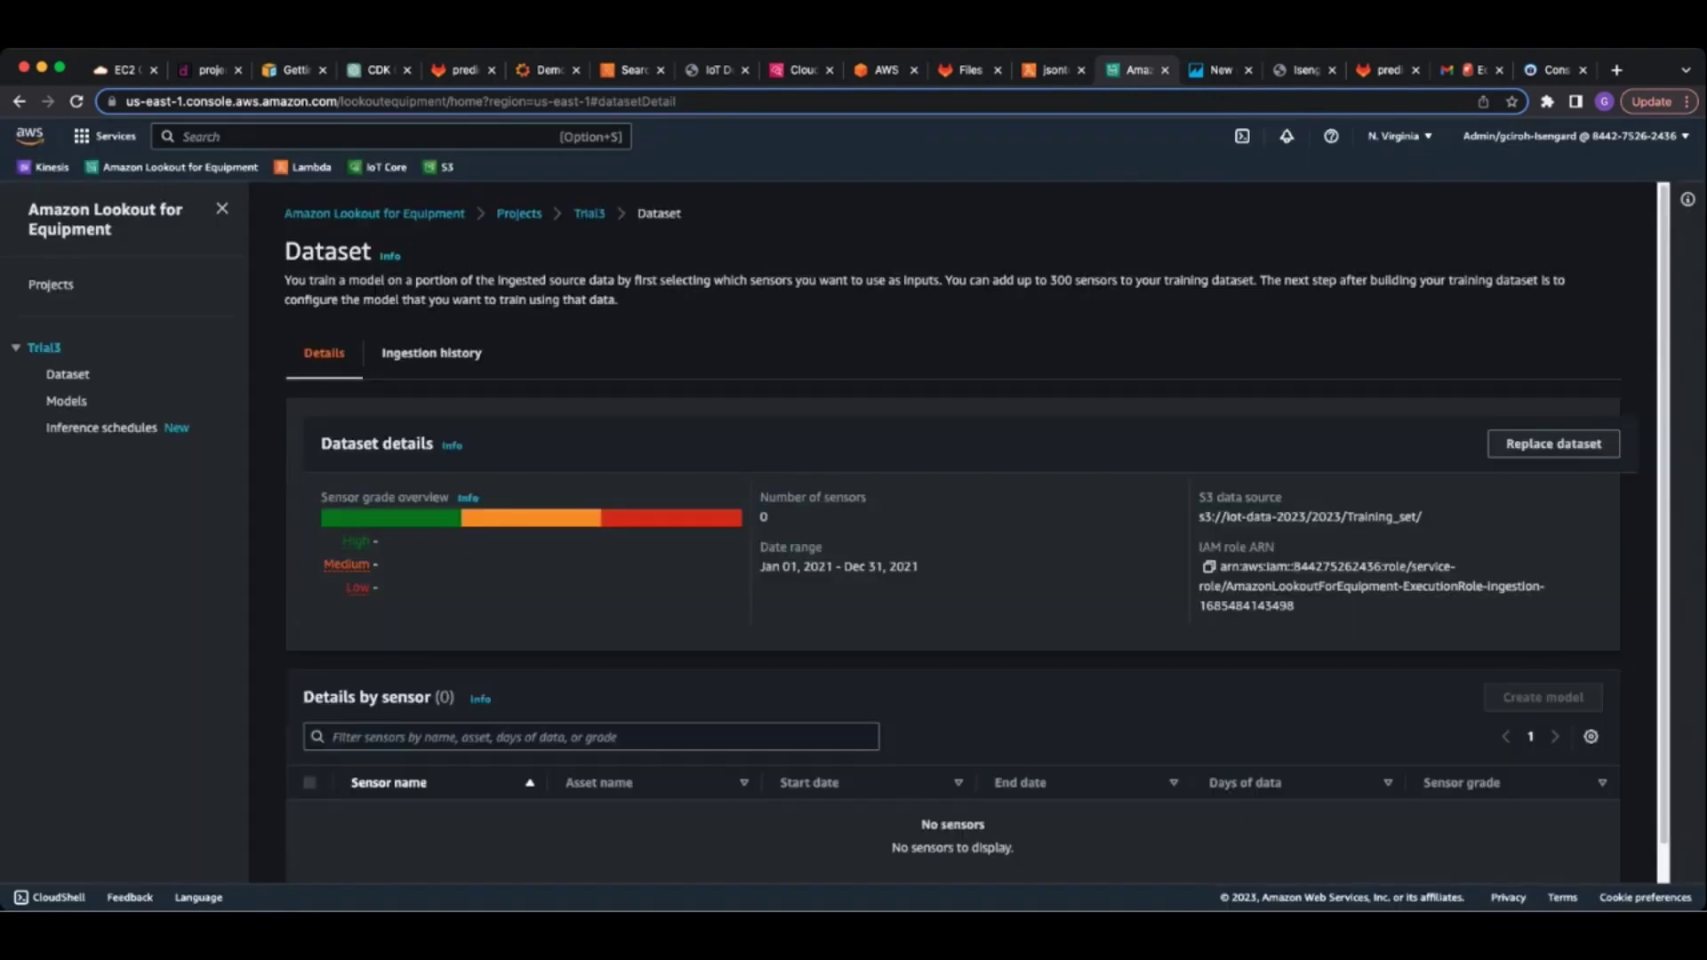
click(588, 214)
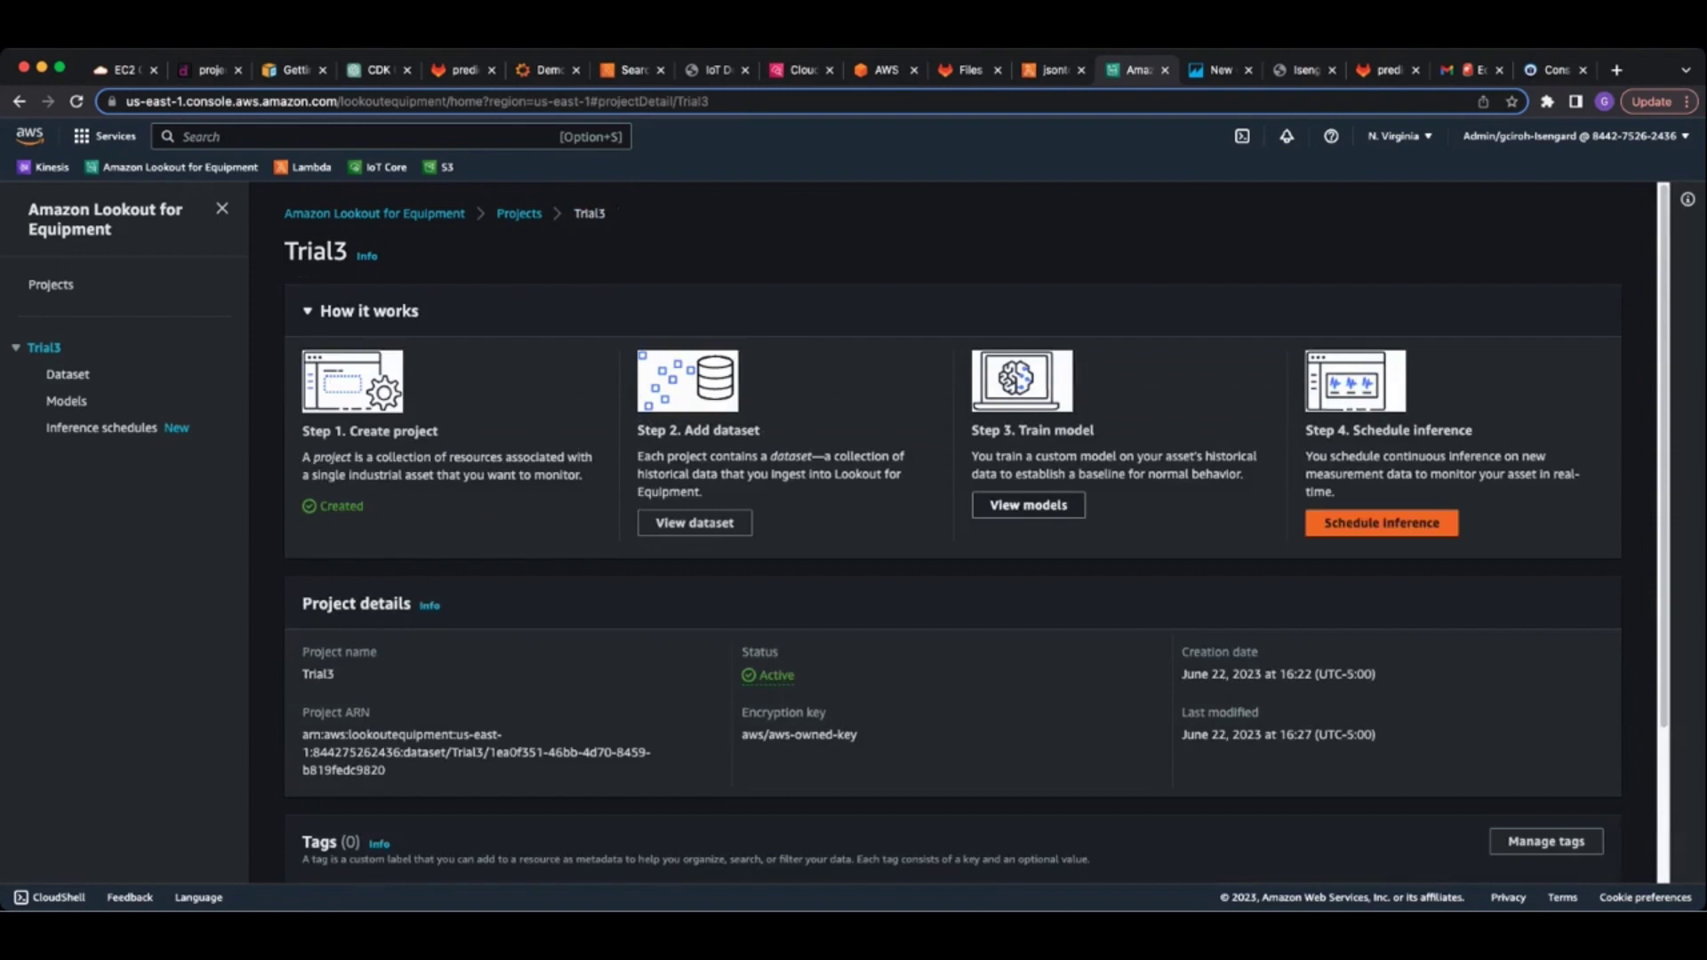
click(1027, 505)
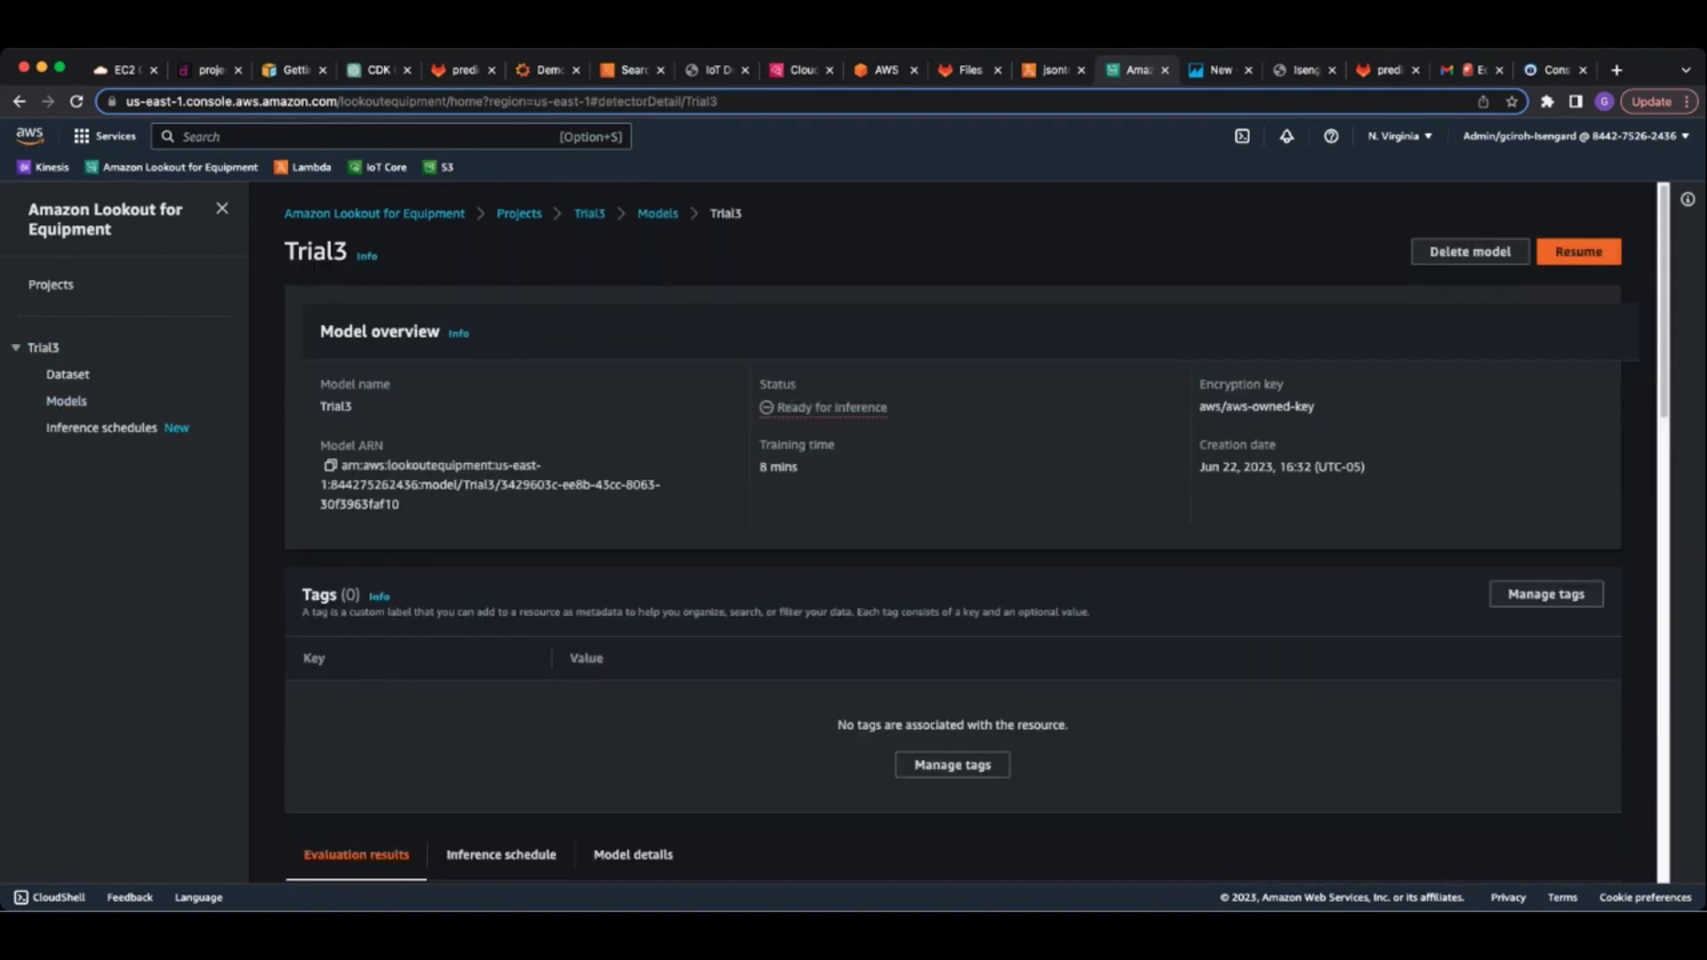
scroll(953, 534, down, 1)
scroll(953, 534, down, 3)
scroll(953, 535, down, 1)
scroll(953, 533, down, 1)
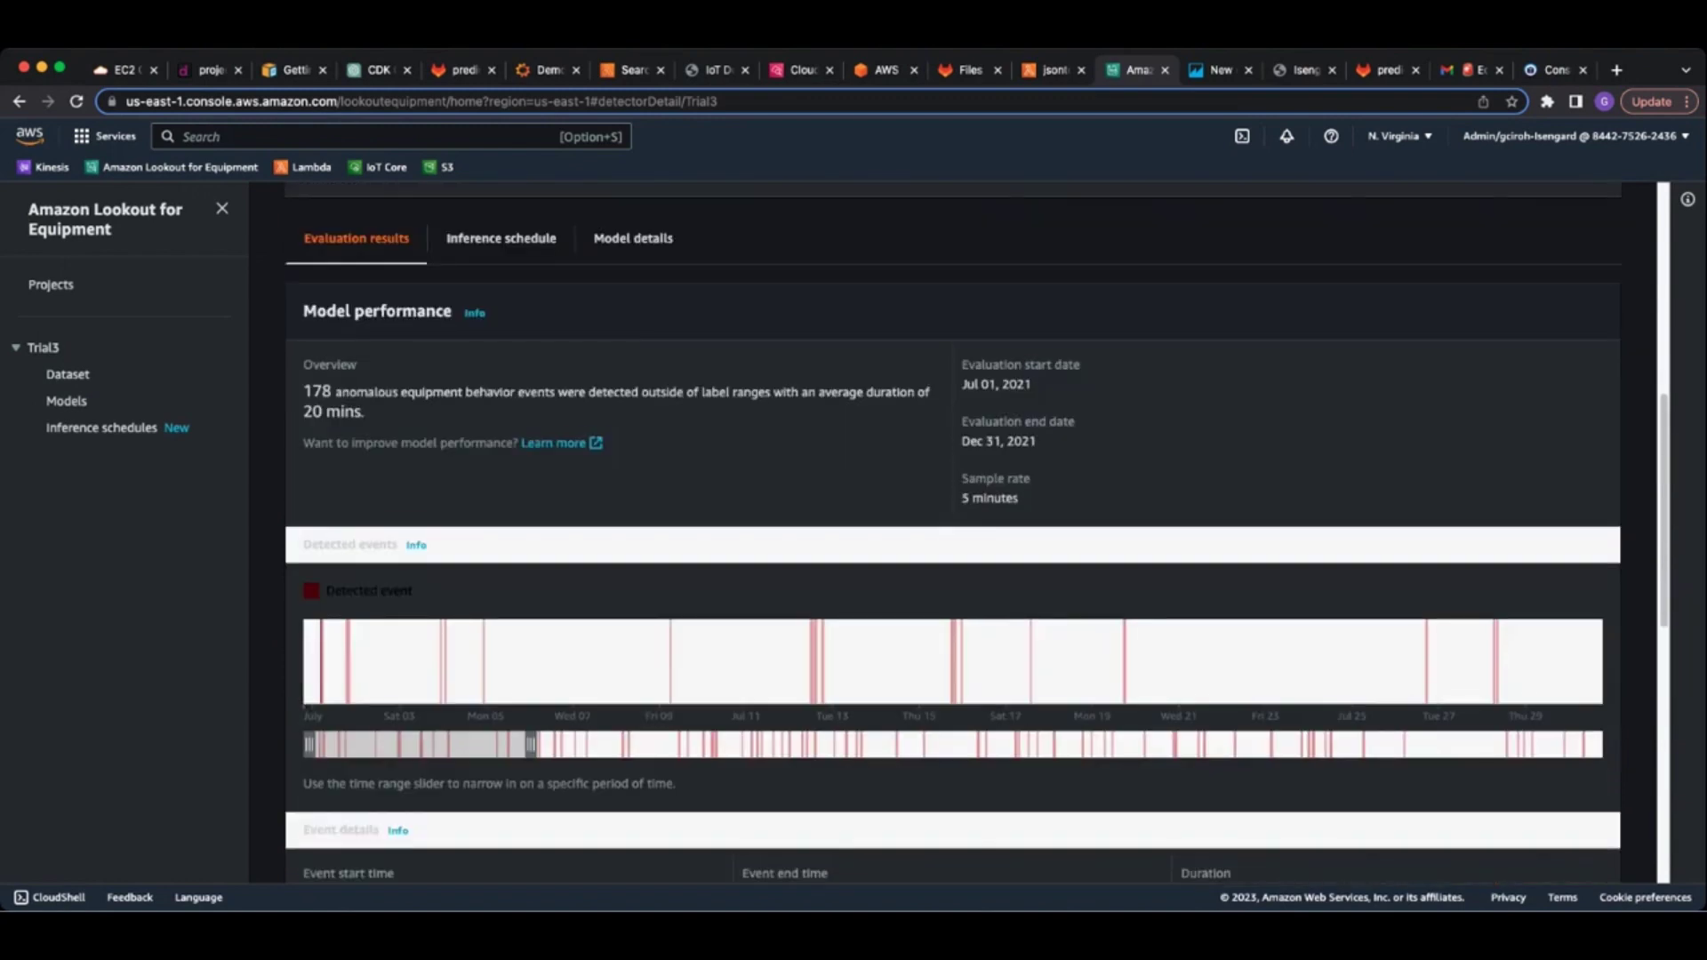
scroll(953, 534, down, 1)
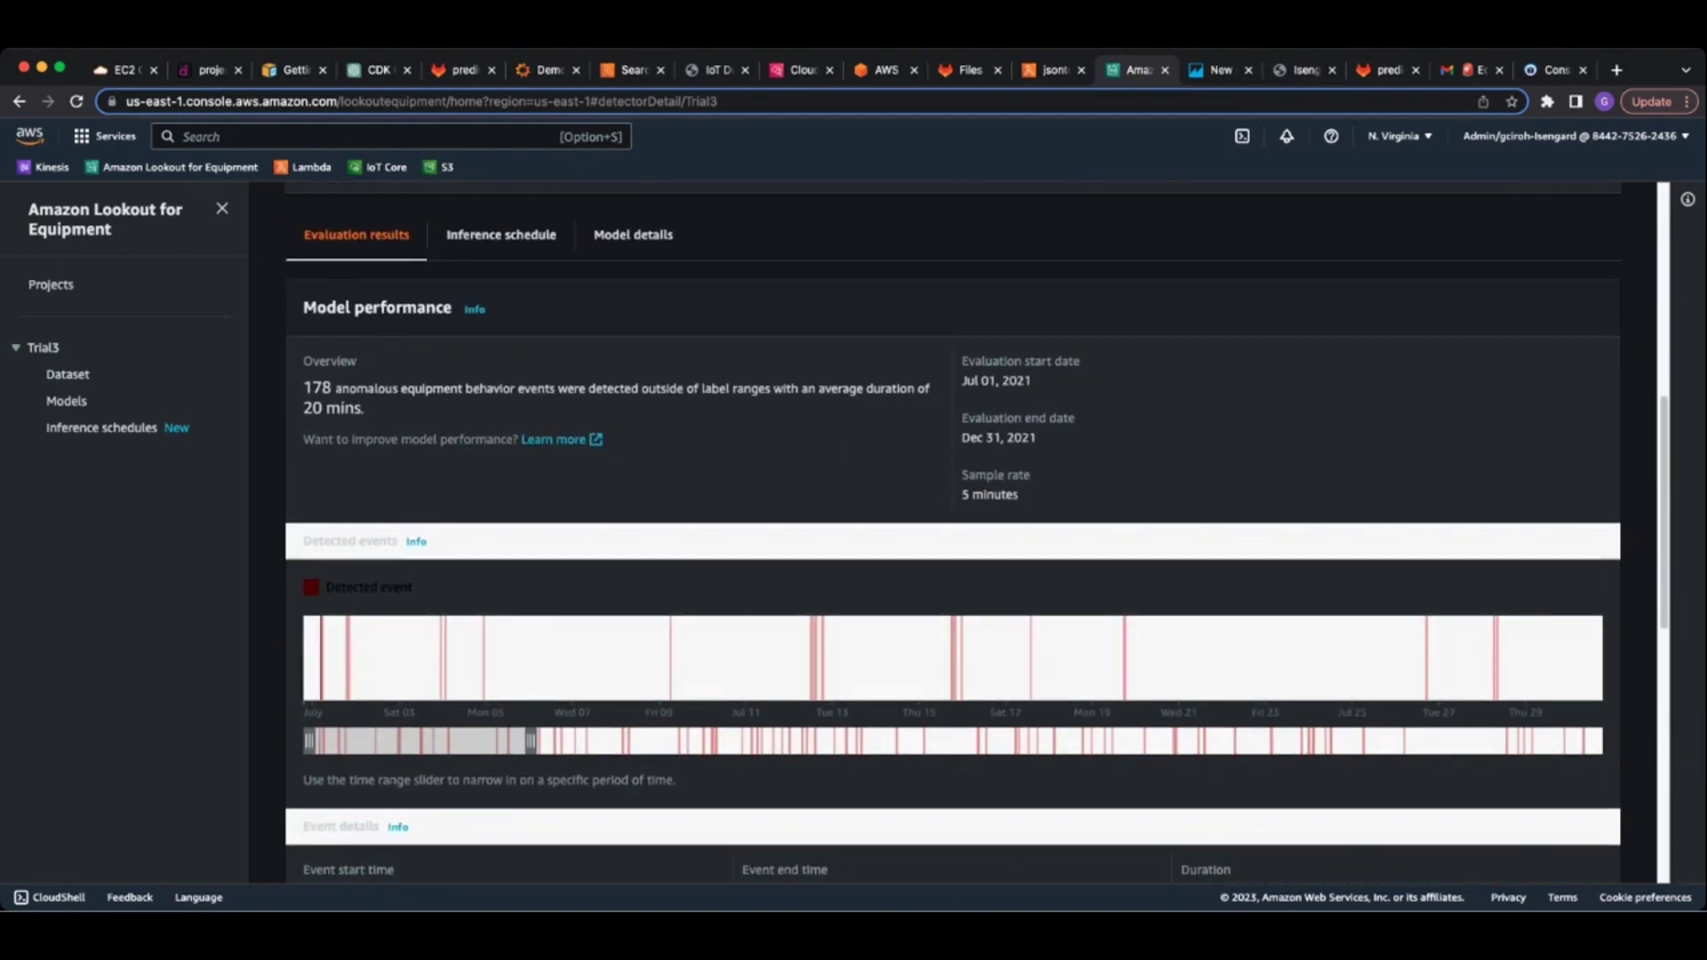
scroll(953, 534, down, 1)
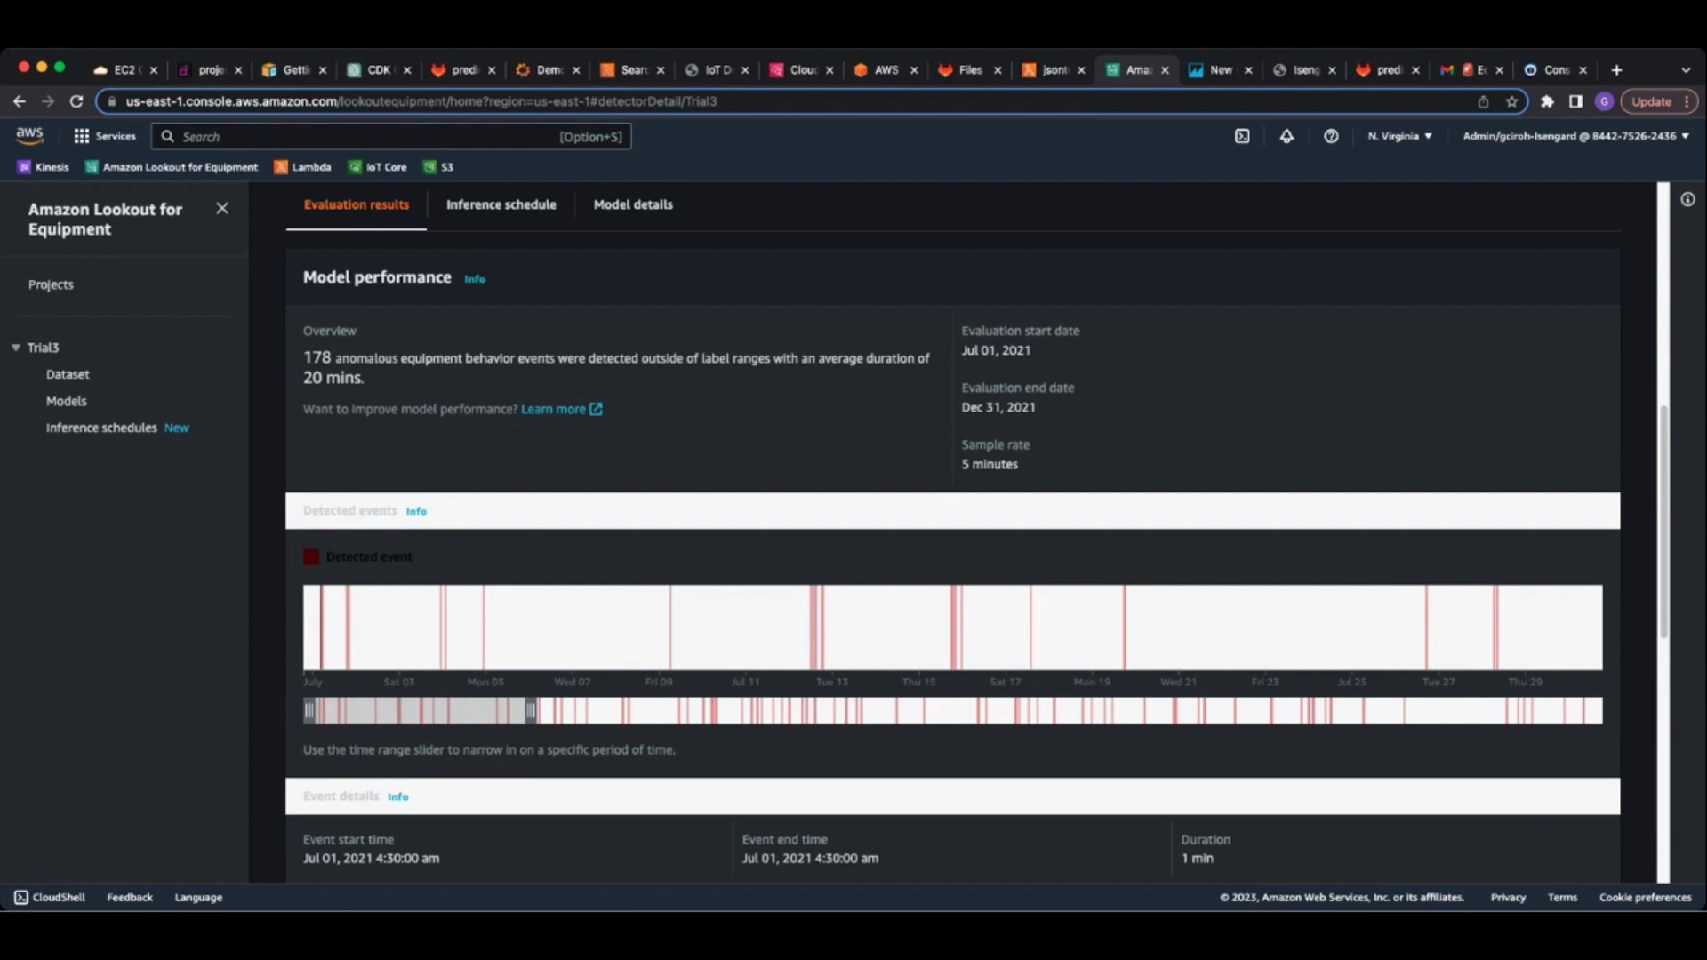
scroll(978, 533, down, 1)
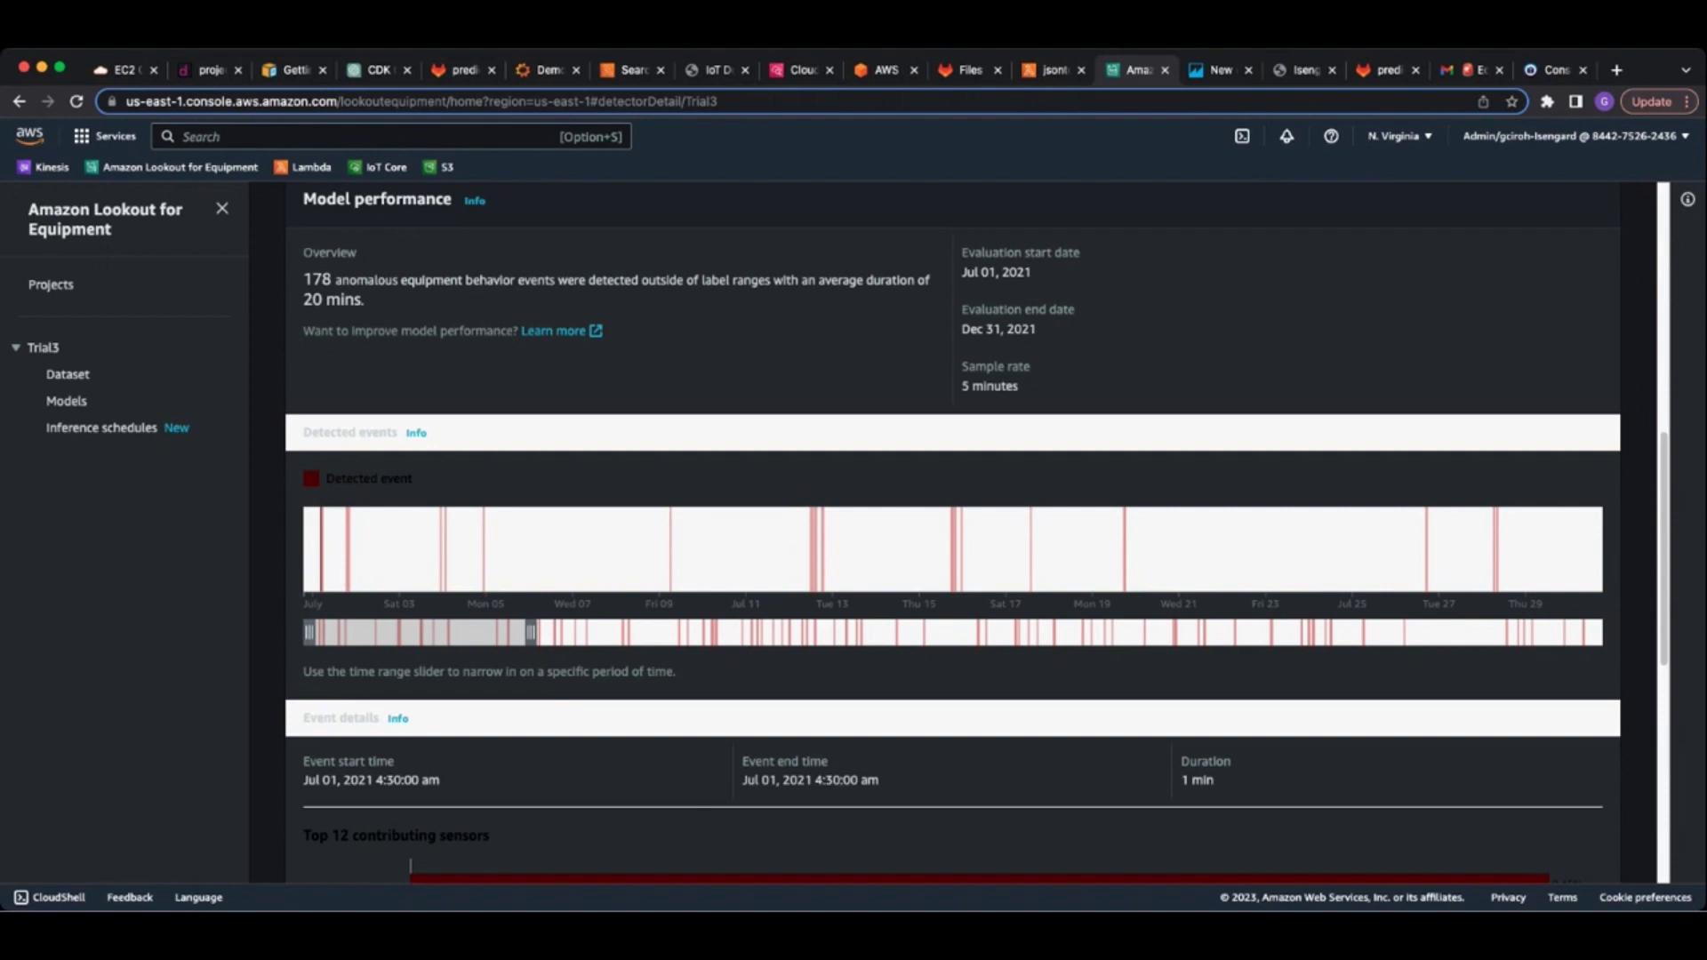
scroll(978, 534, down, 1)
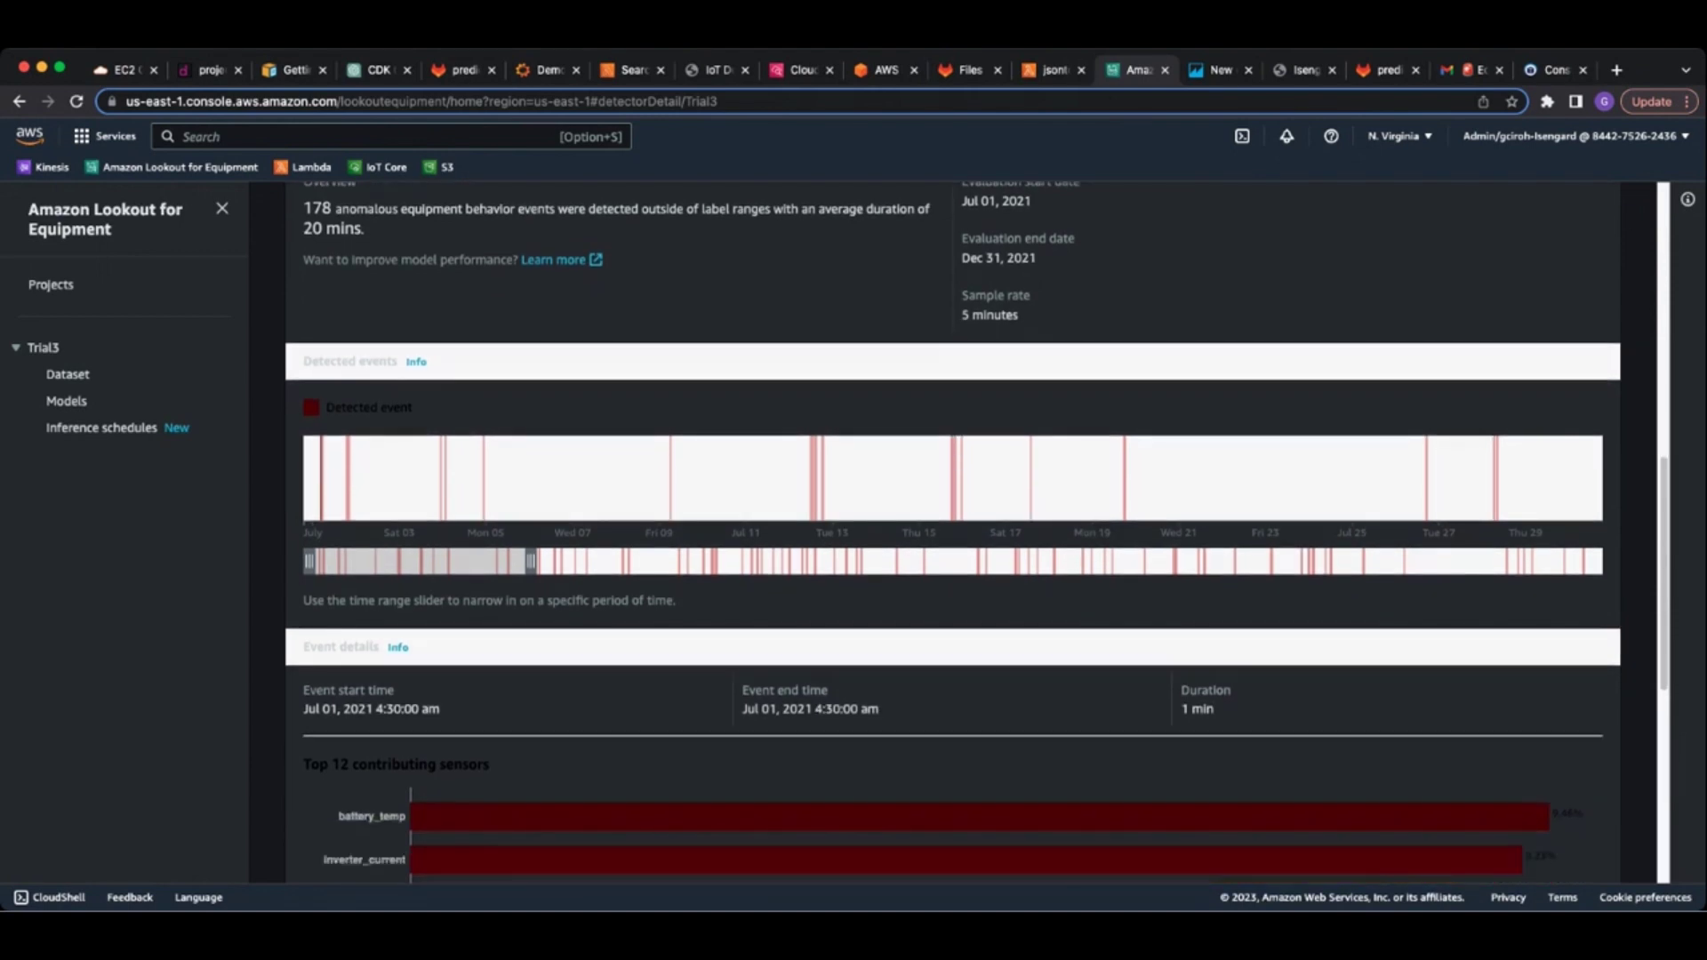
scroll(977, 533, down, 2)
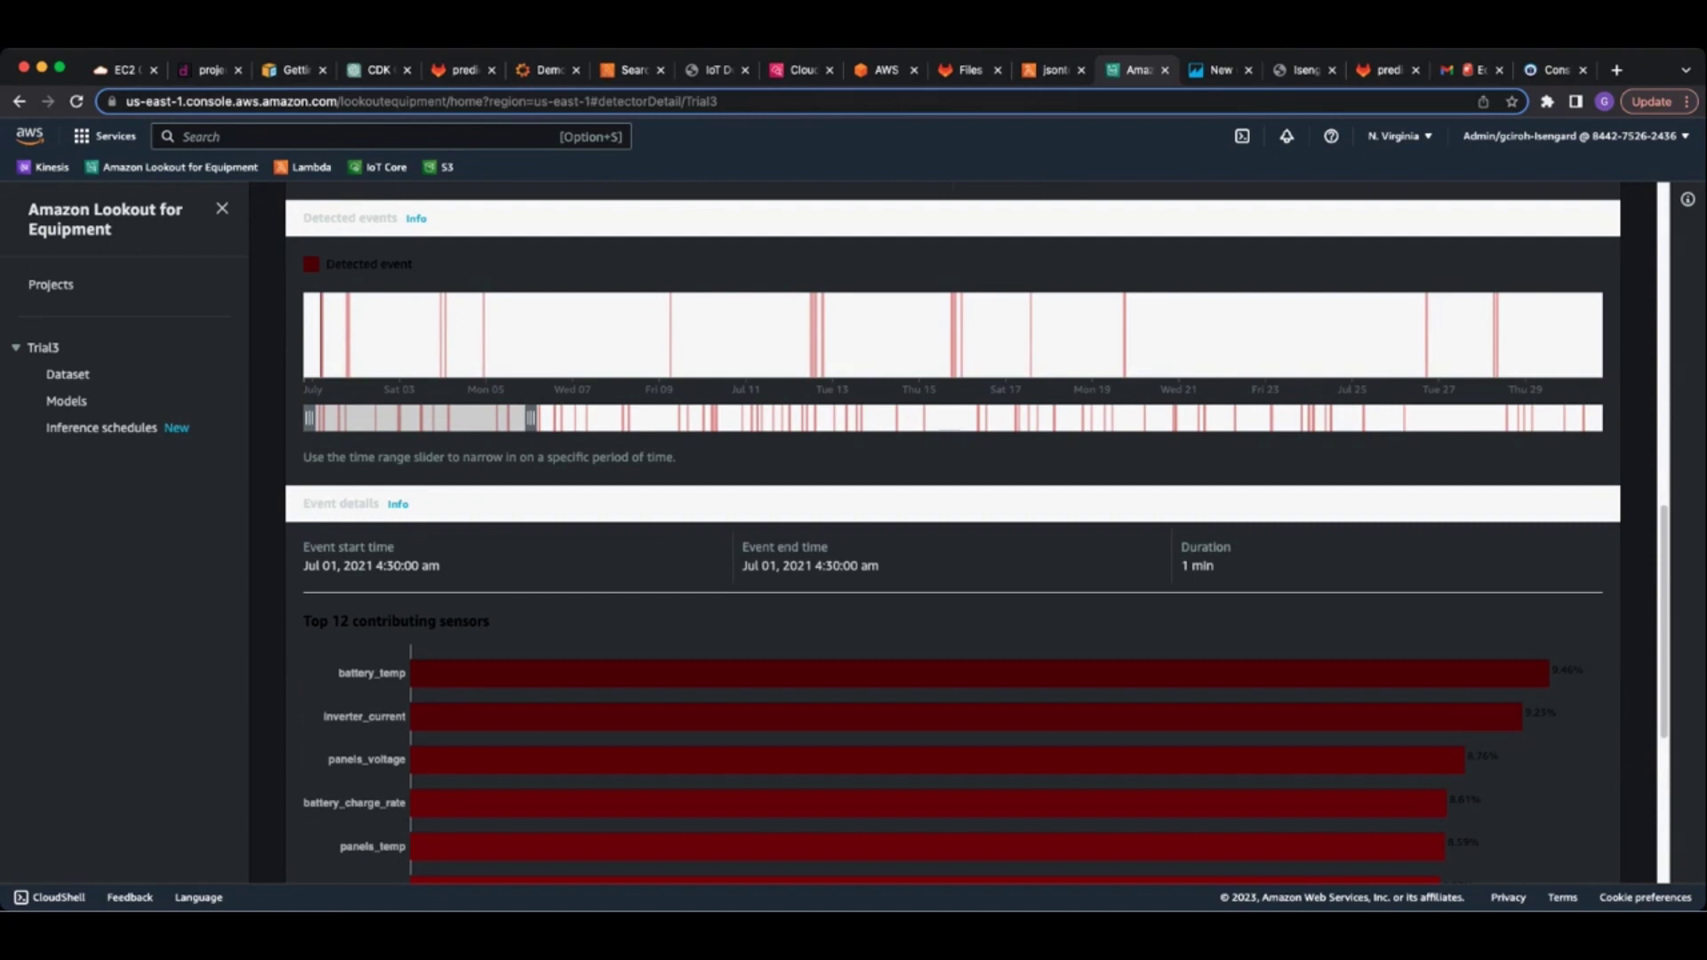
Inspect the Jul 01, Jul 03 and Jul 04 1:20 am detected events
click(349, 333)
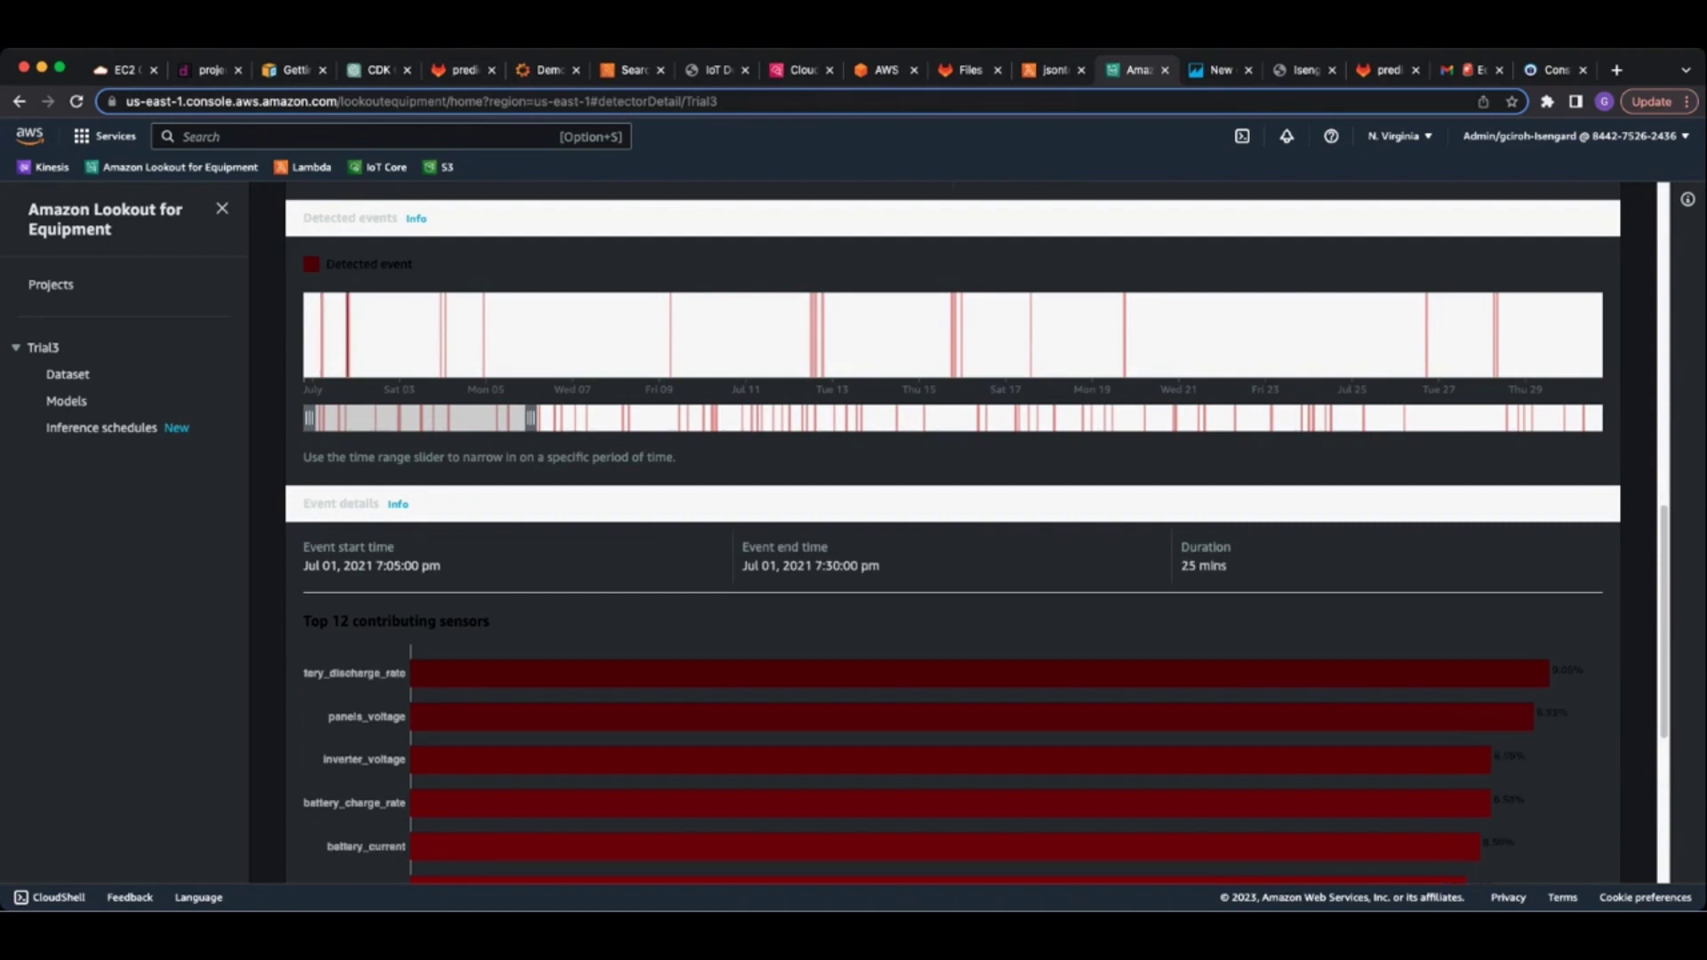
click(442, 334)
click(446, 334)
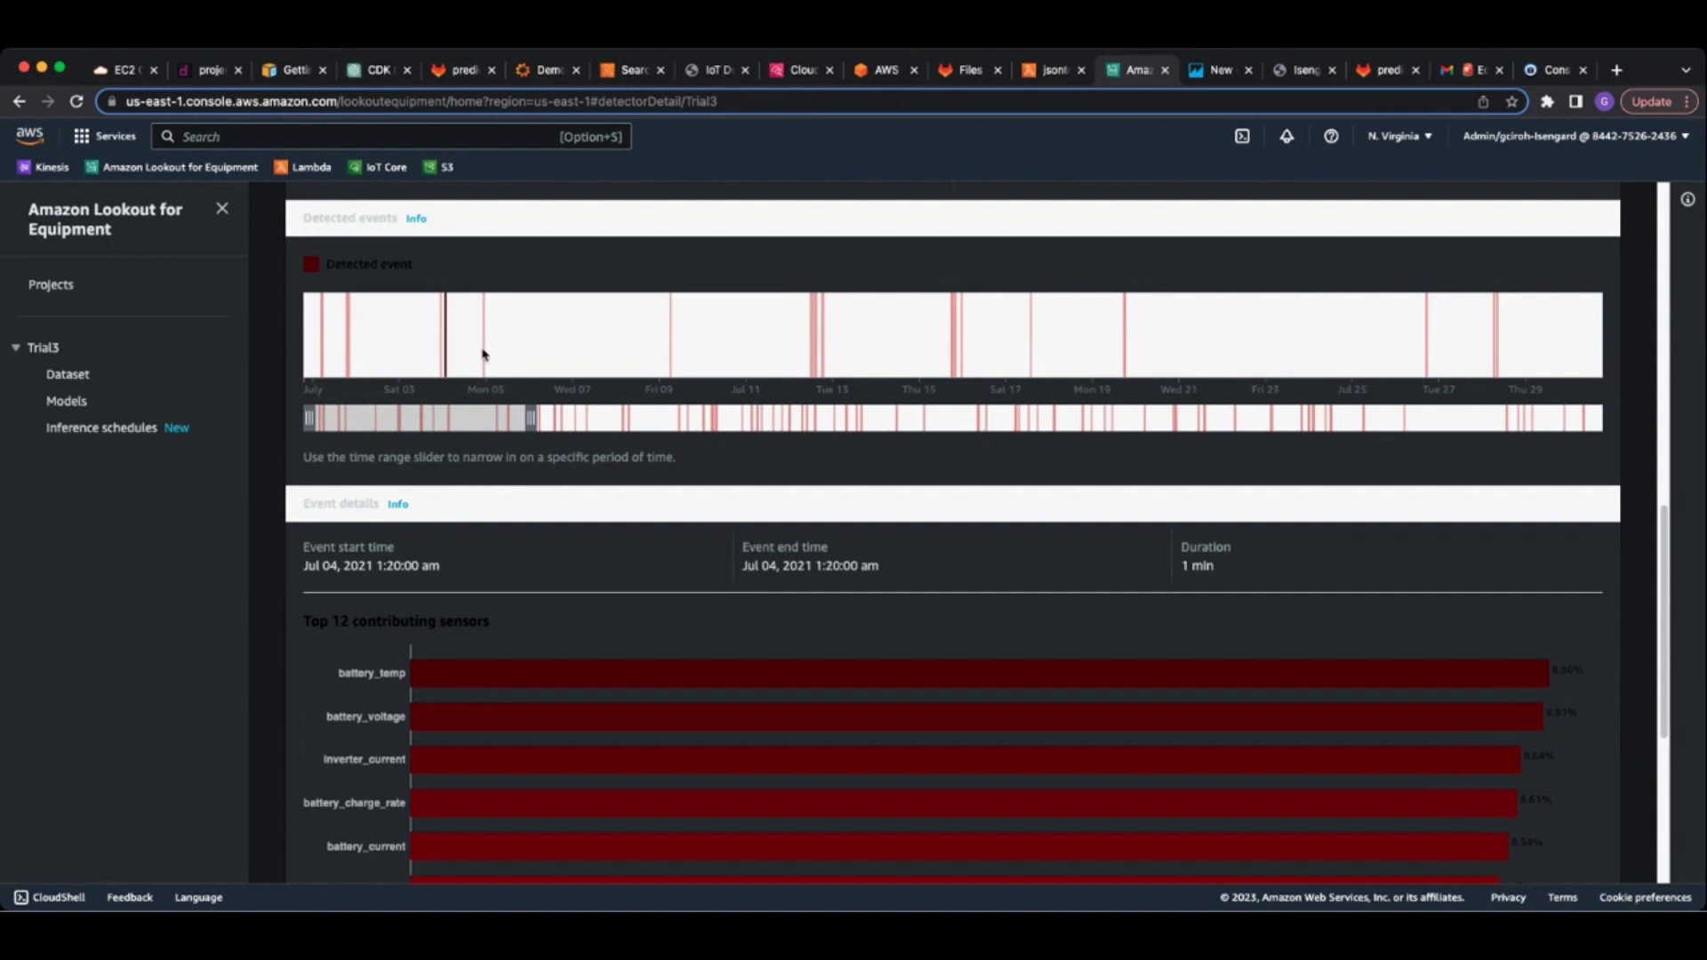
scroll(485, 357, down, 2)
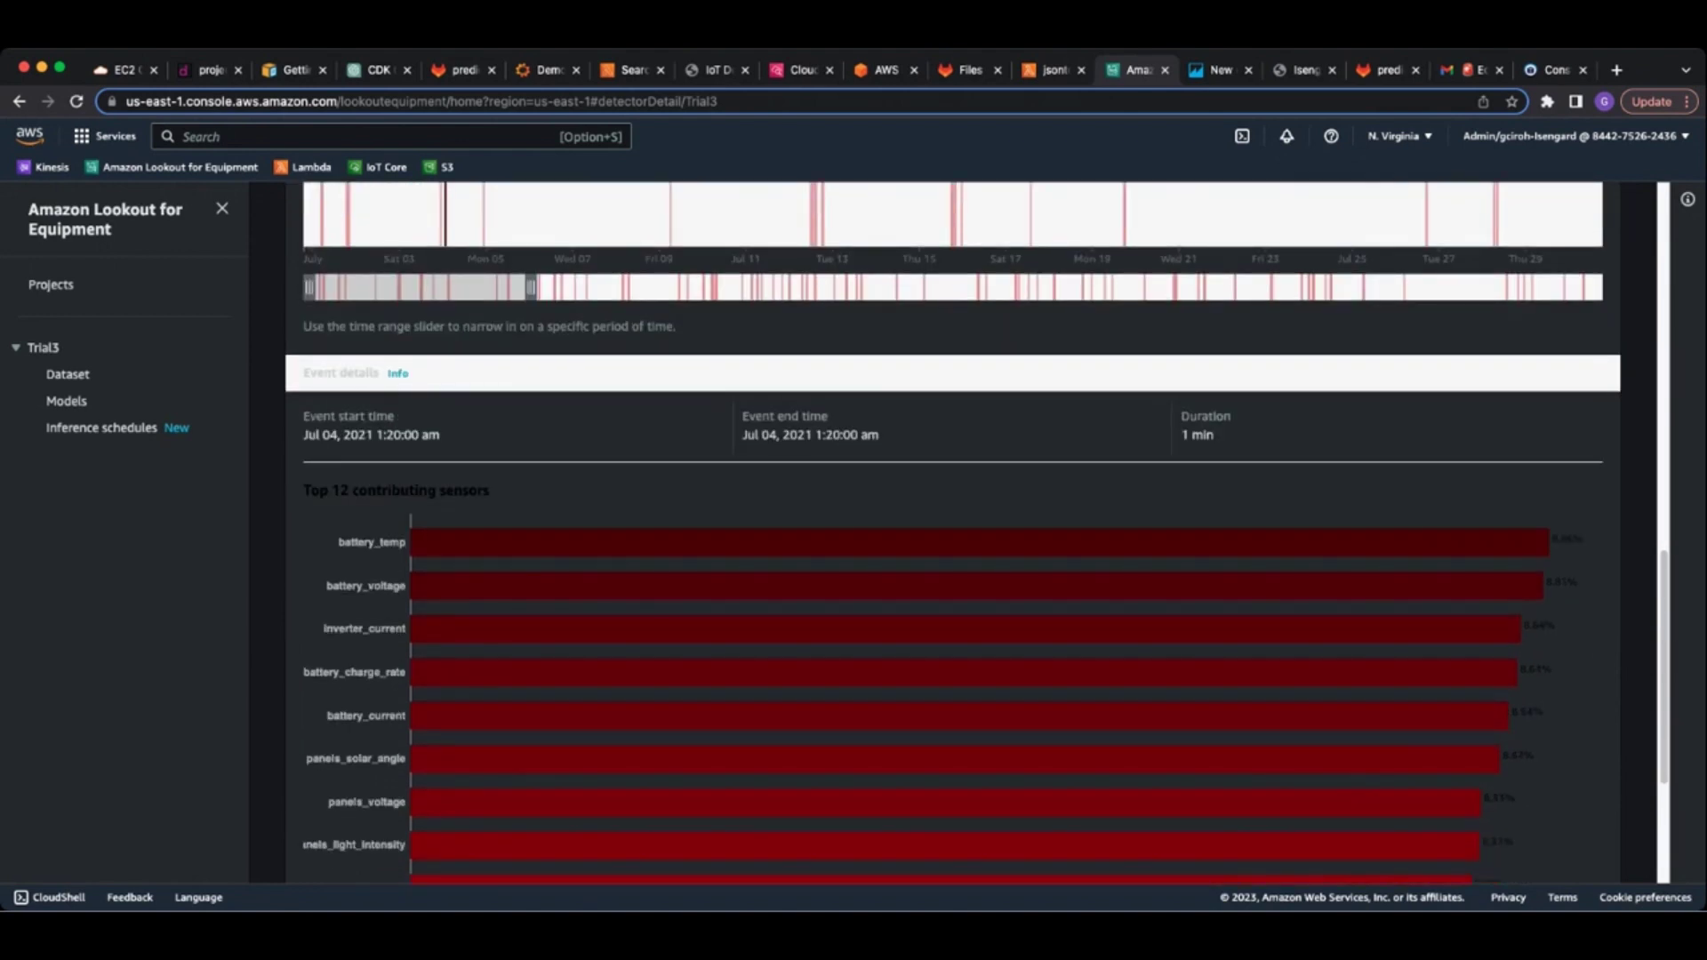
scroll(487, 358, down, 1)
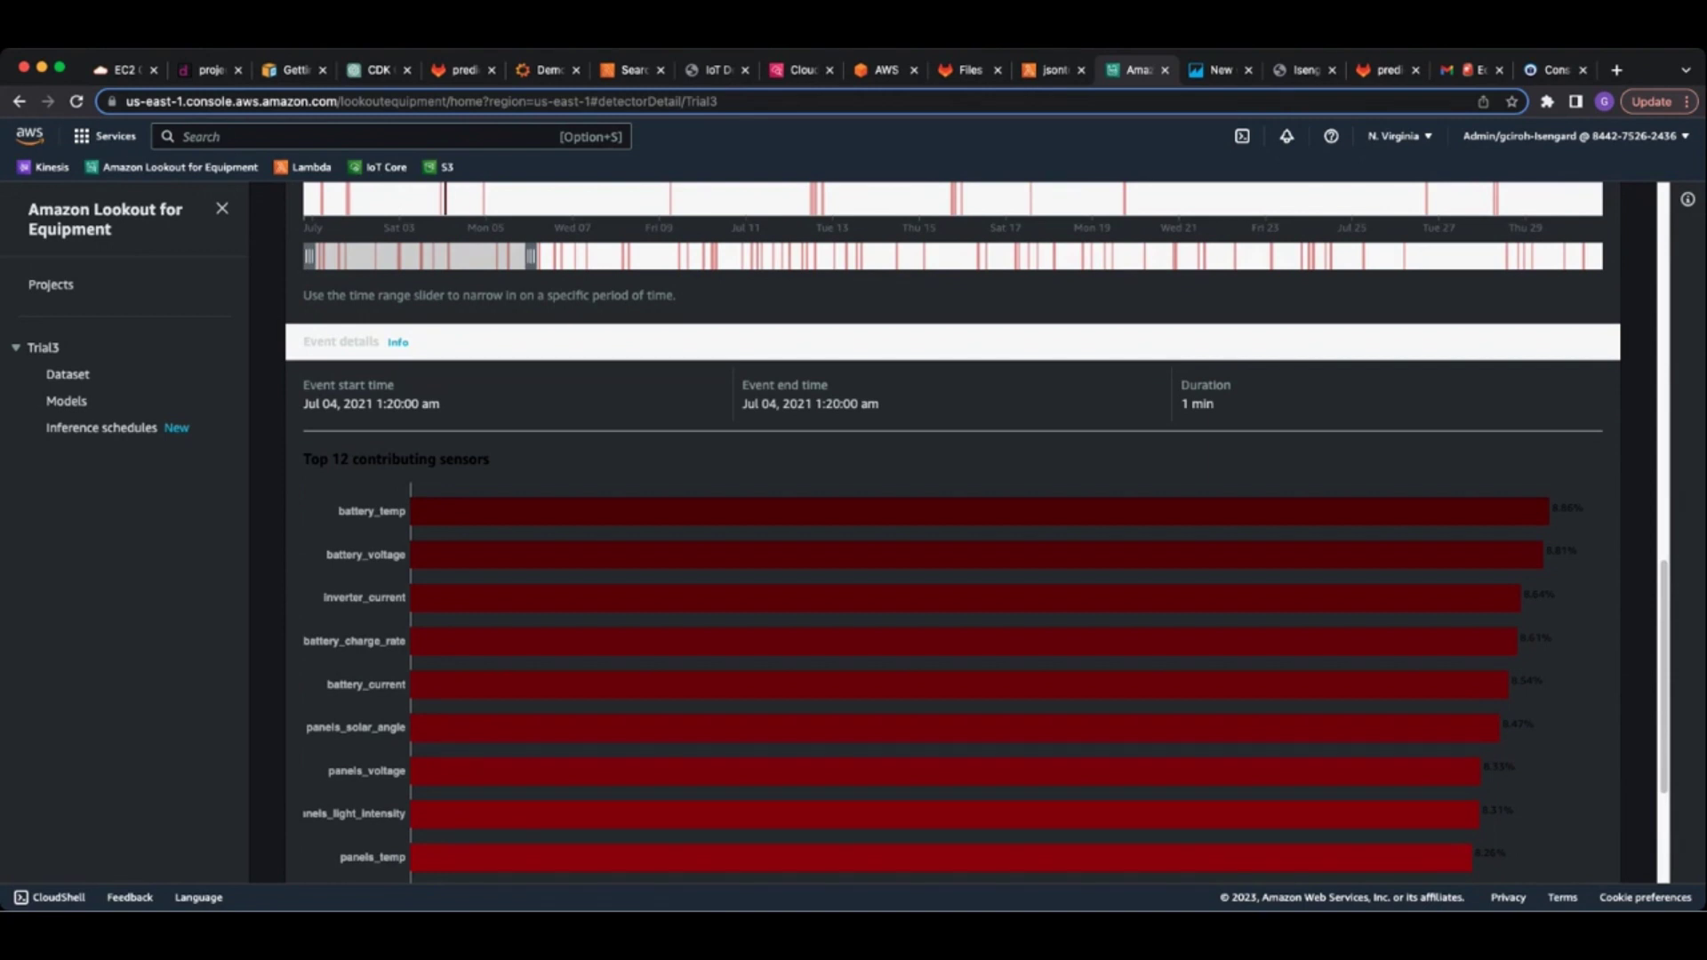
scroll(945, 533, down, 2)
scroll(944, 533, down, 1)
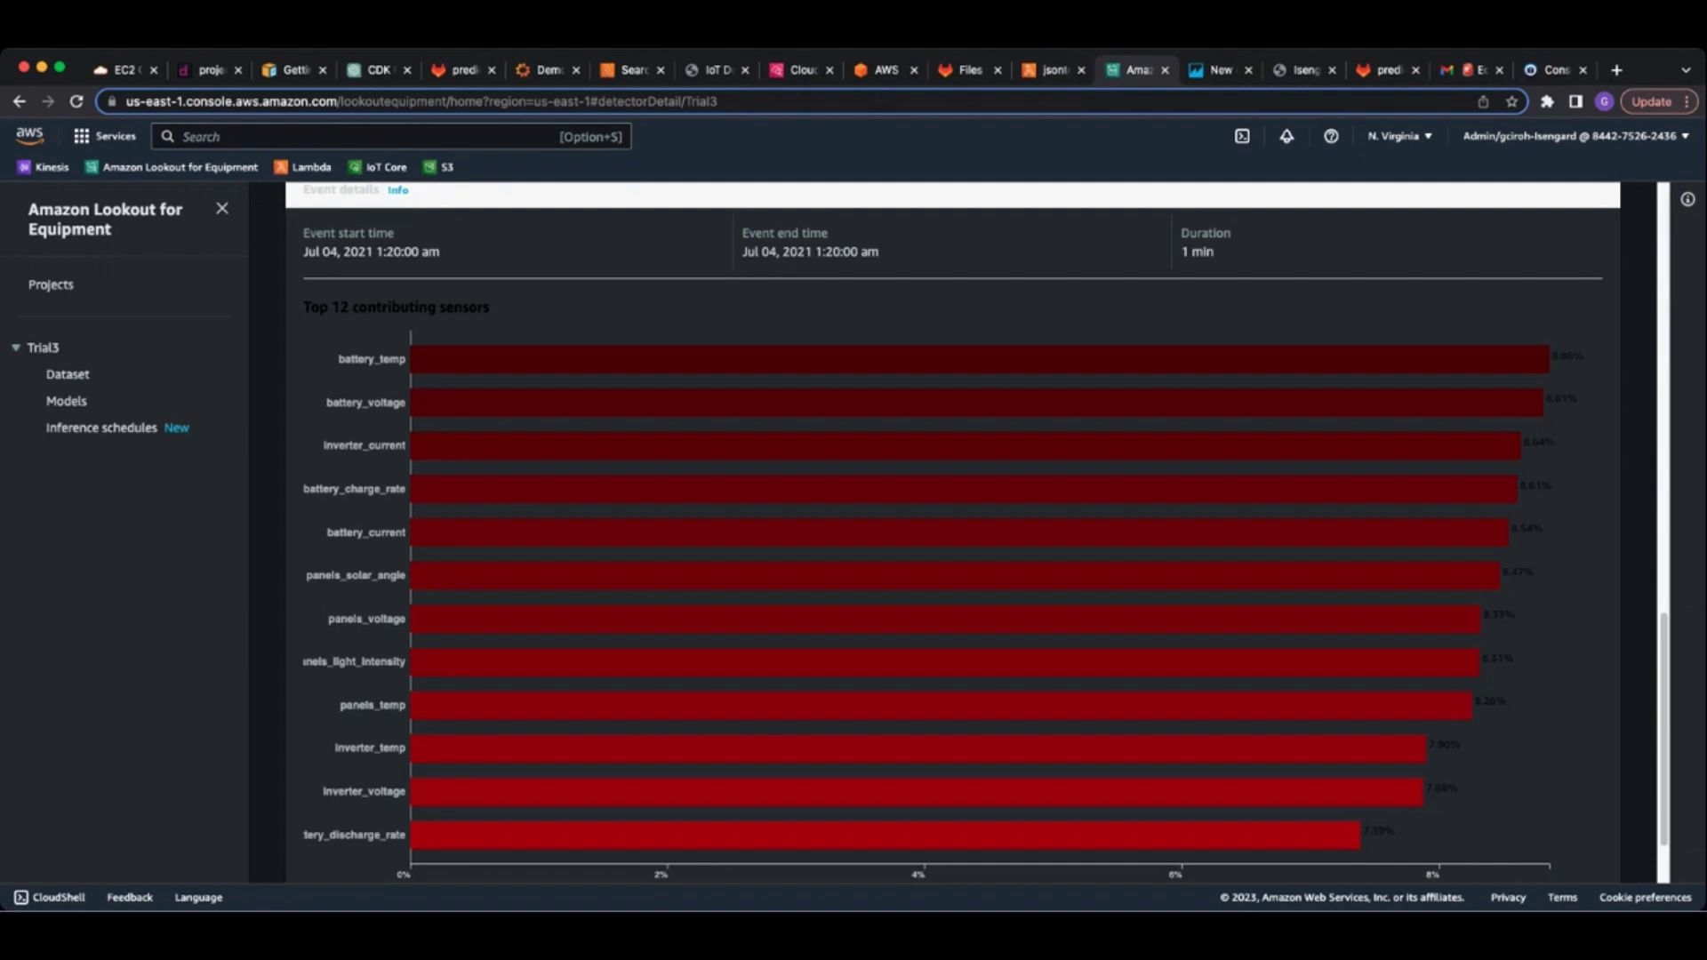
scroll(953, 535, up, 5)
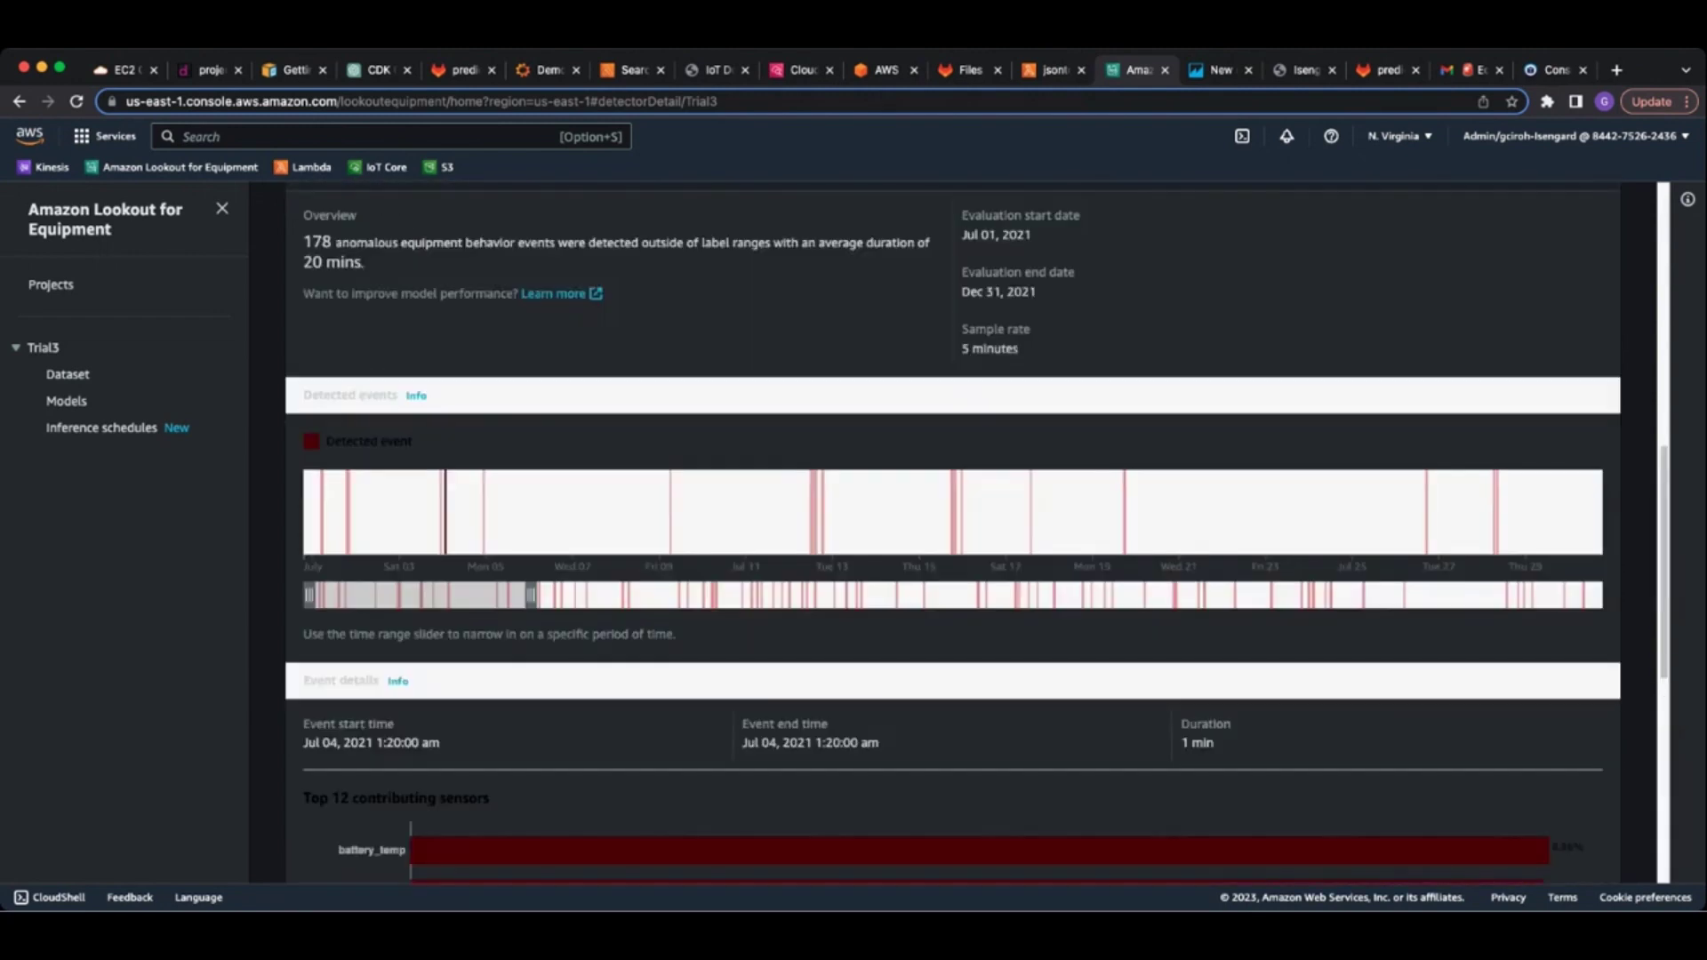
scroll(952, 534, up, 3)
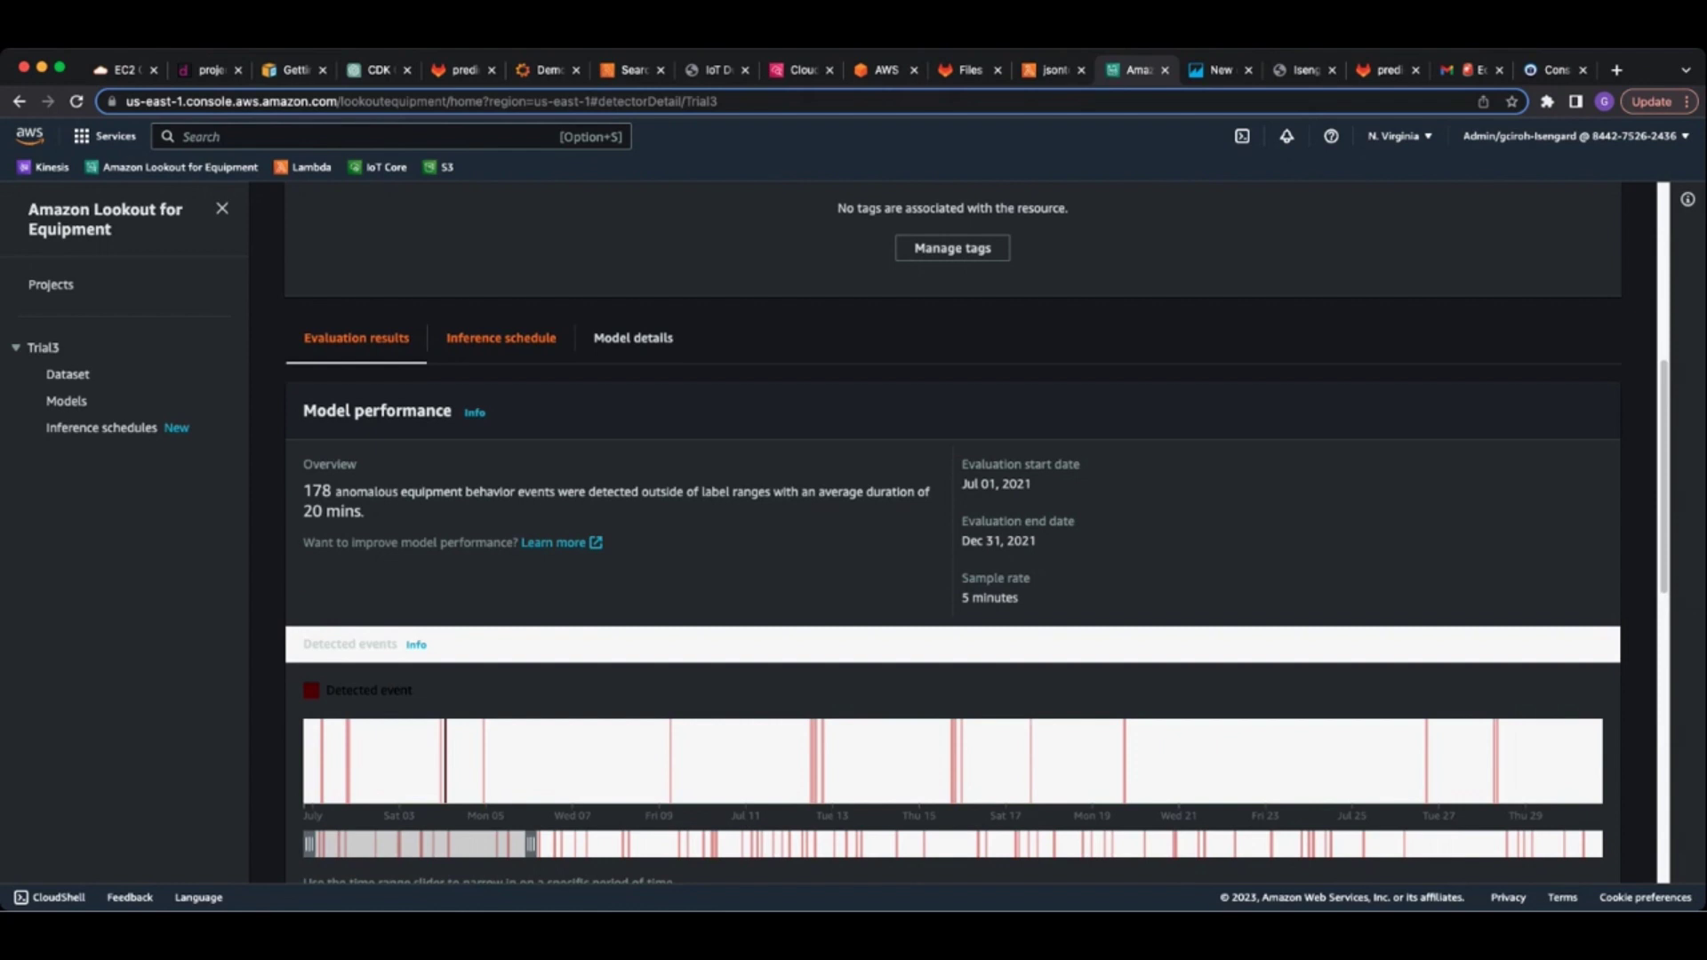
Start editing the trial3_inference schedule from the model's Inference schedule overview
click(500, 338)
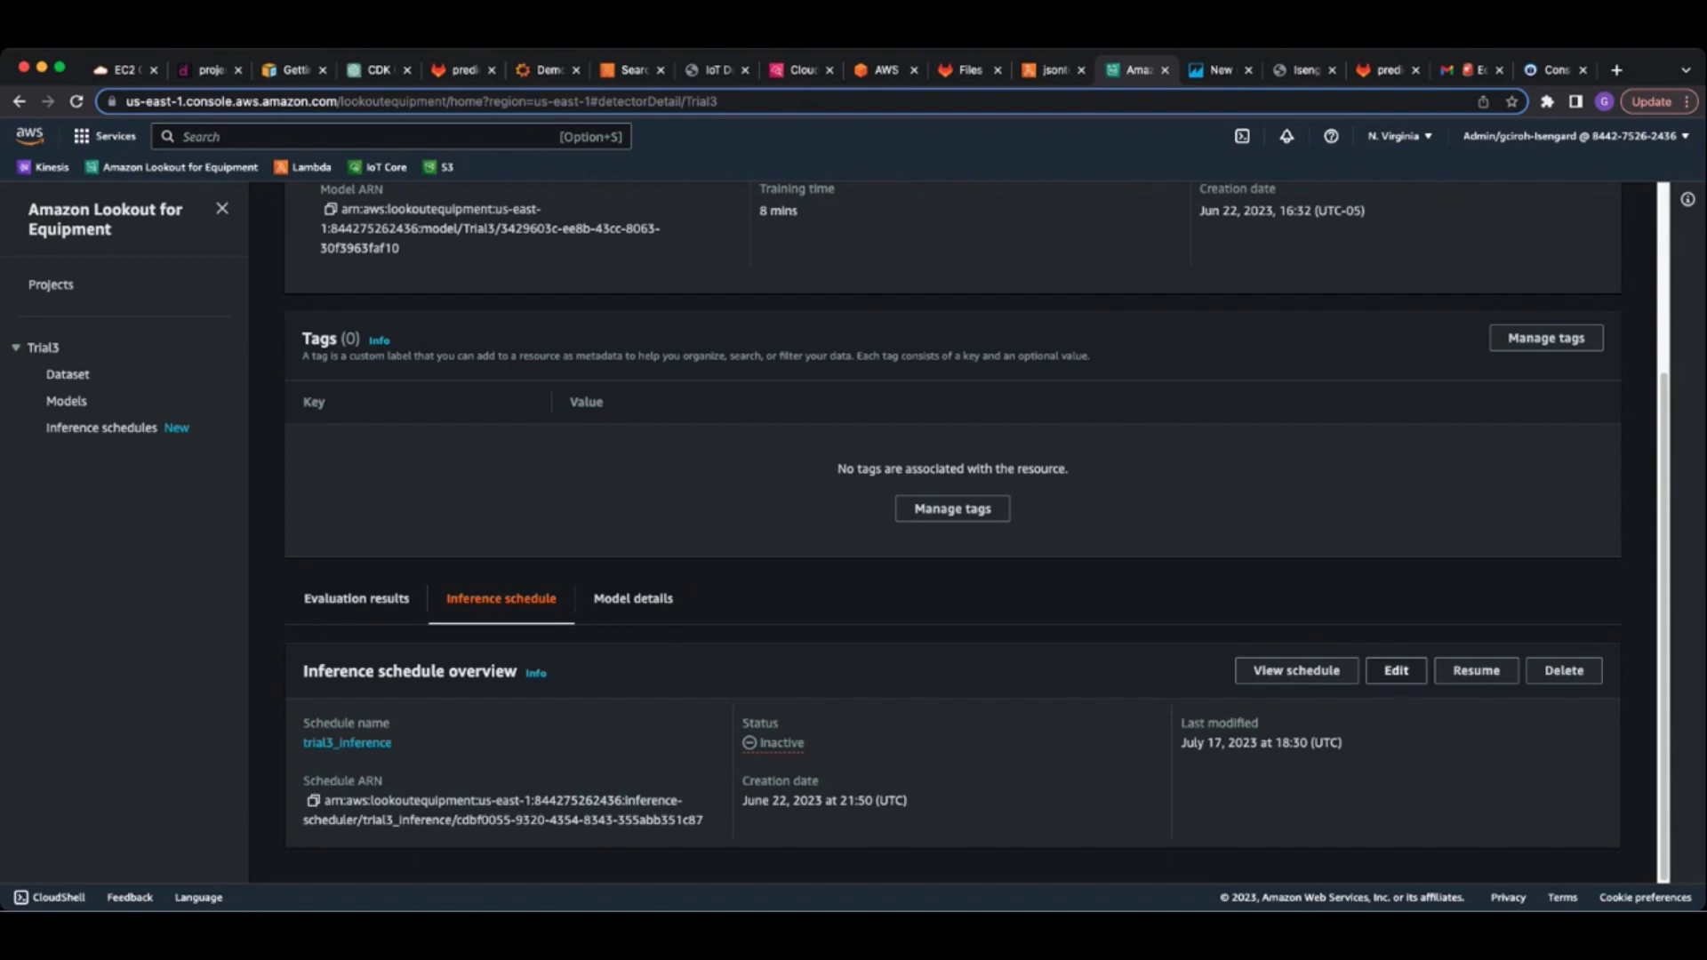
click(1396, 671)
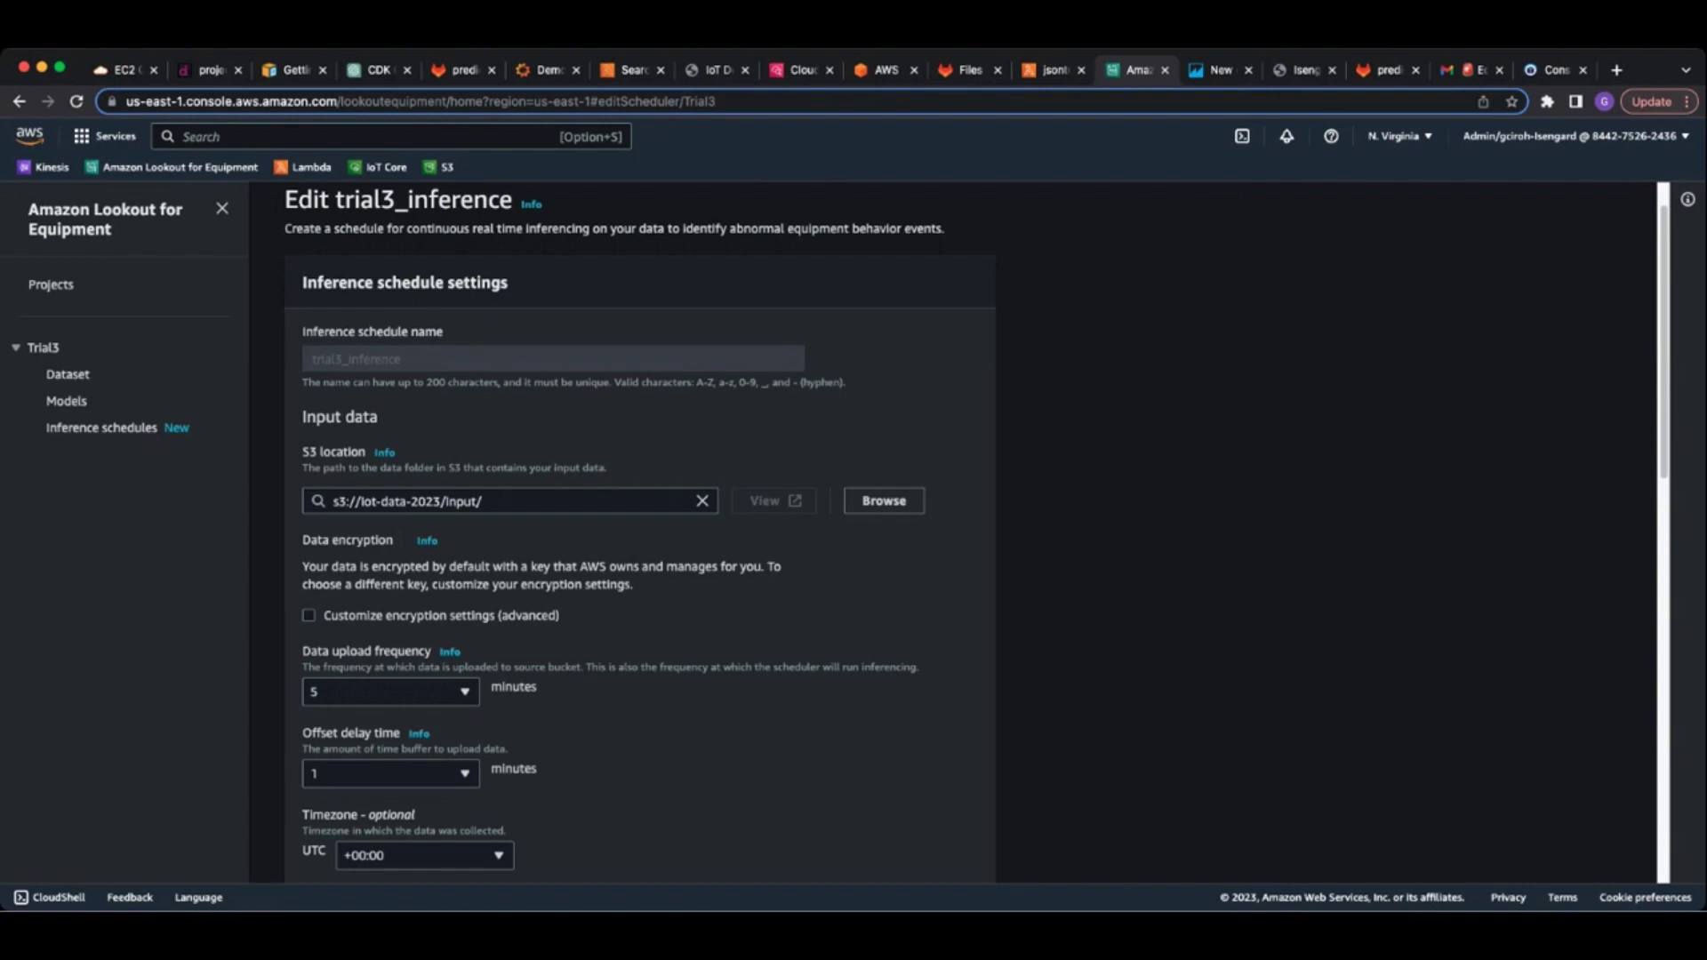
scroll(976, 533, down, 1)
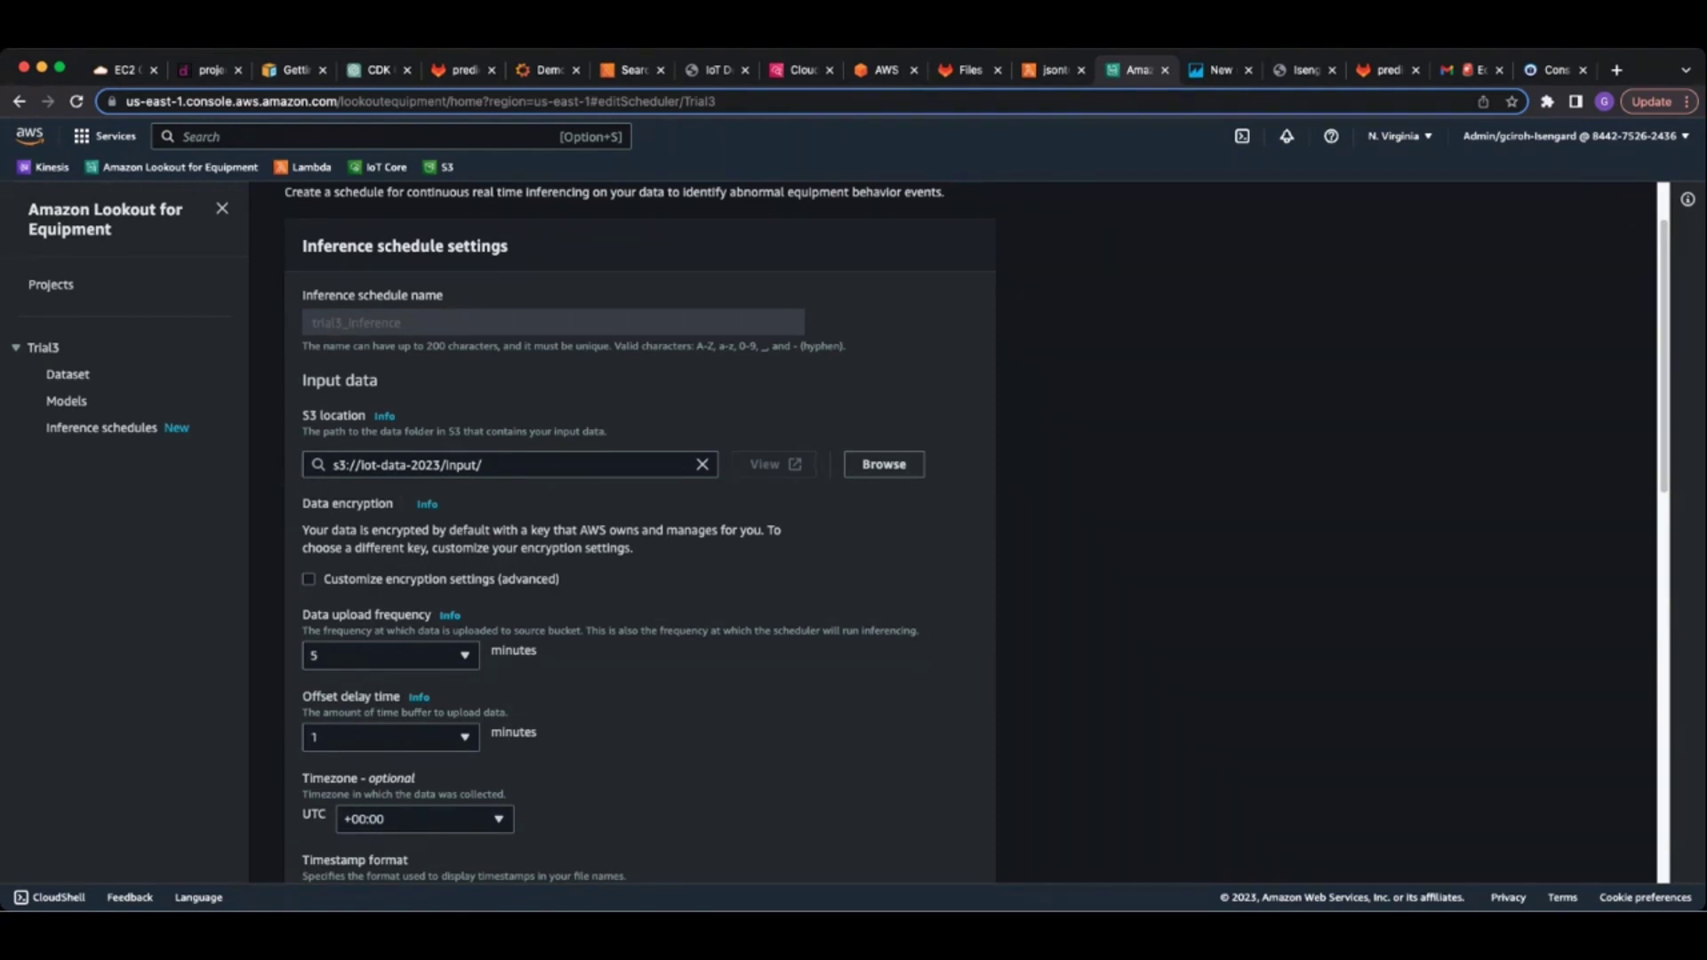
key(Tab)
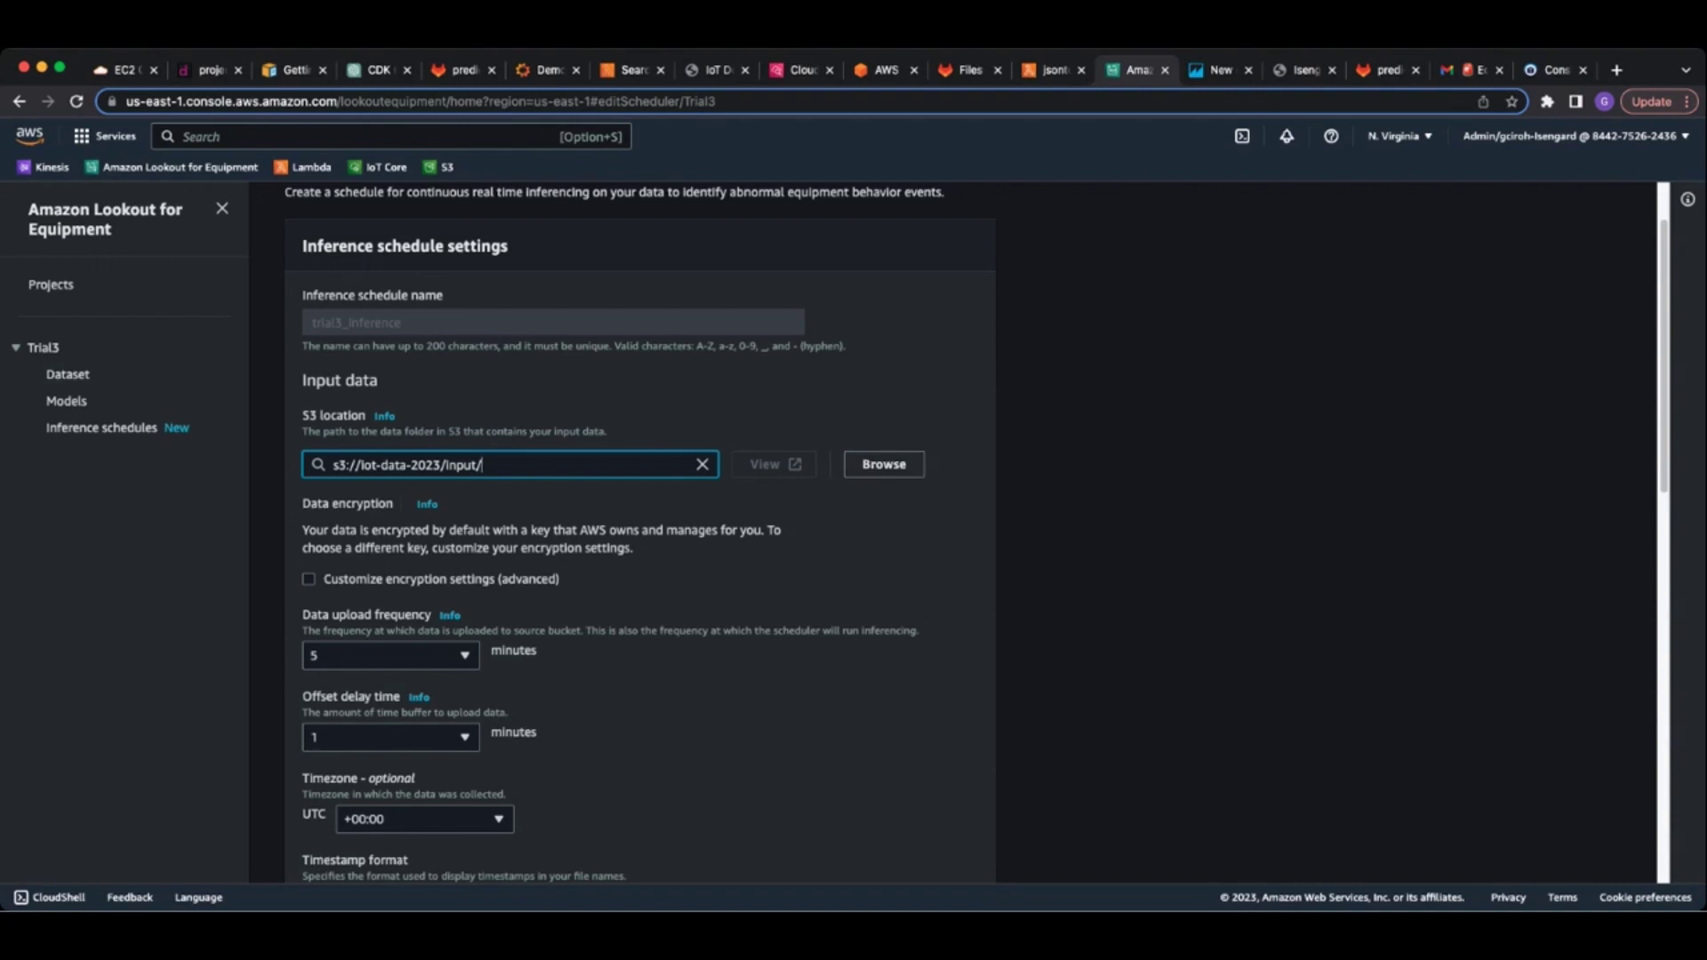
scroll(977, 537, down, 1)
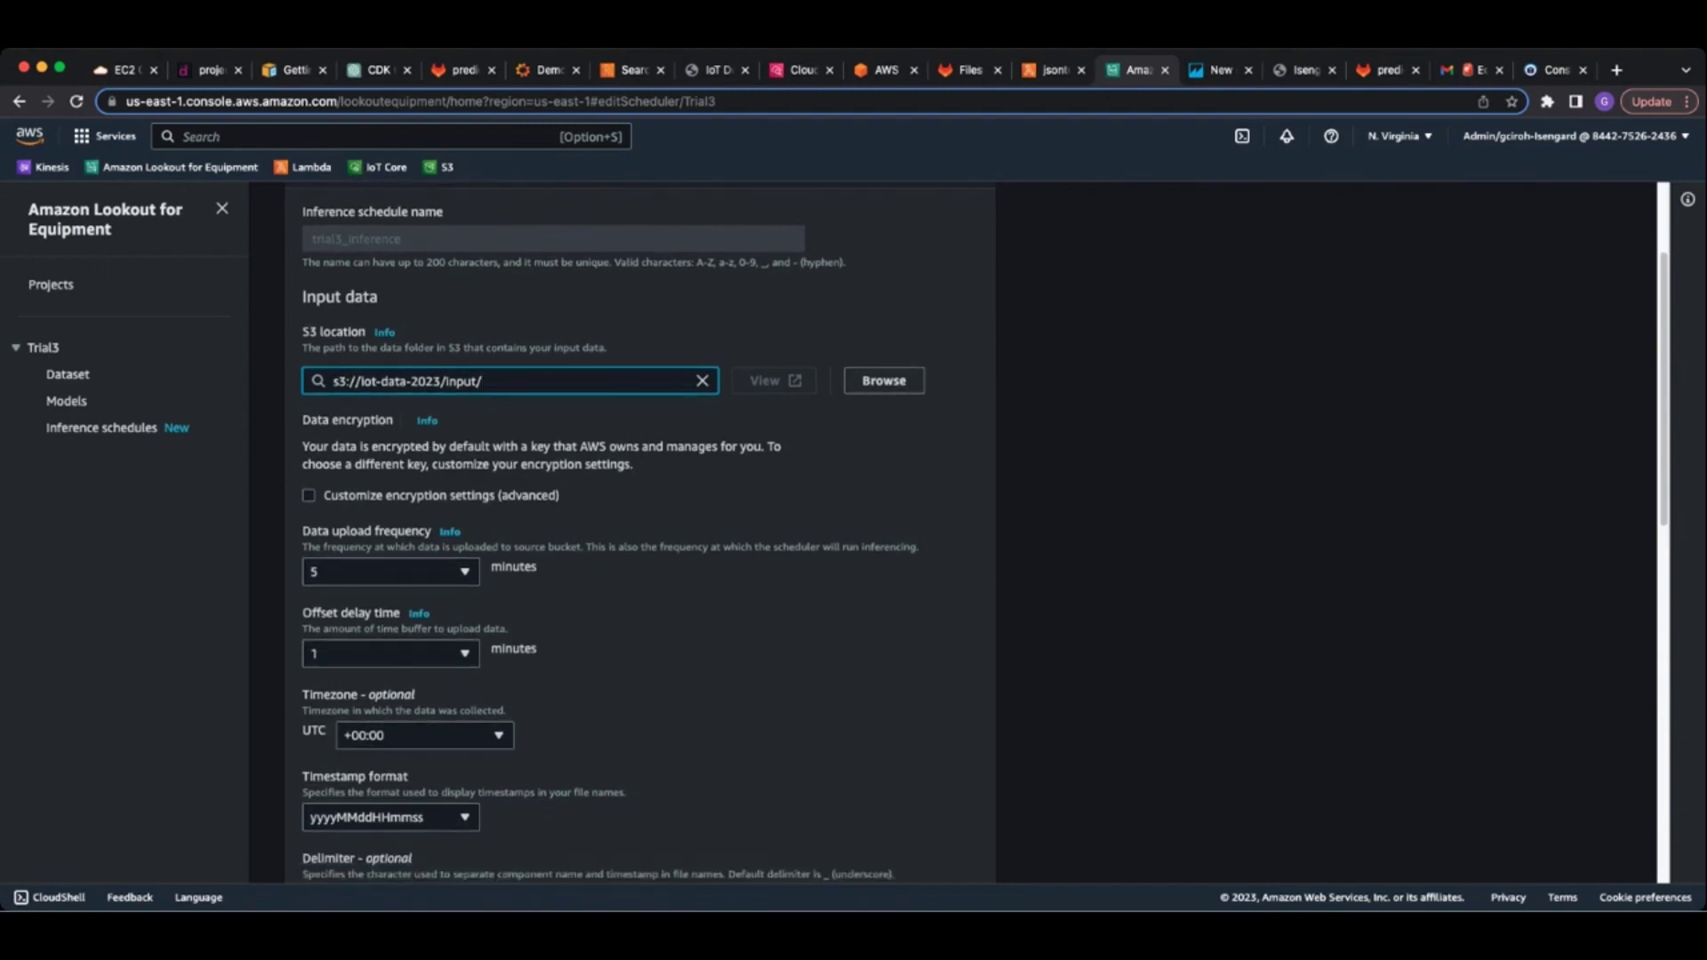
scroll(977, 537, down, 2)
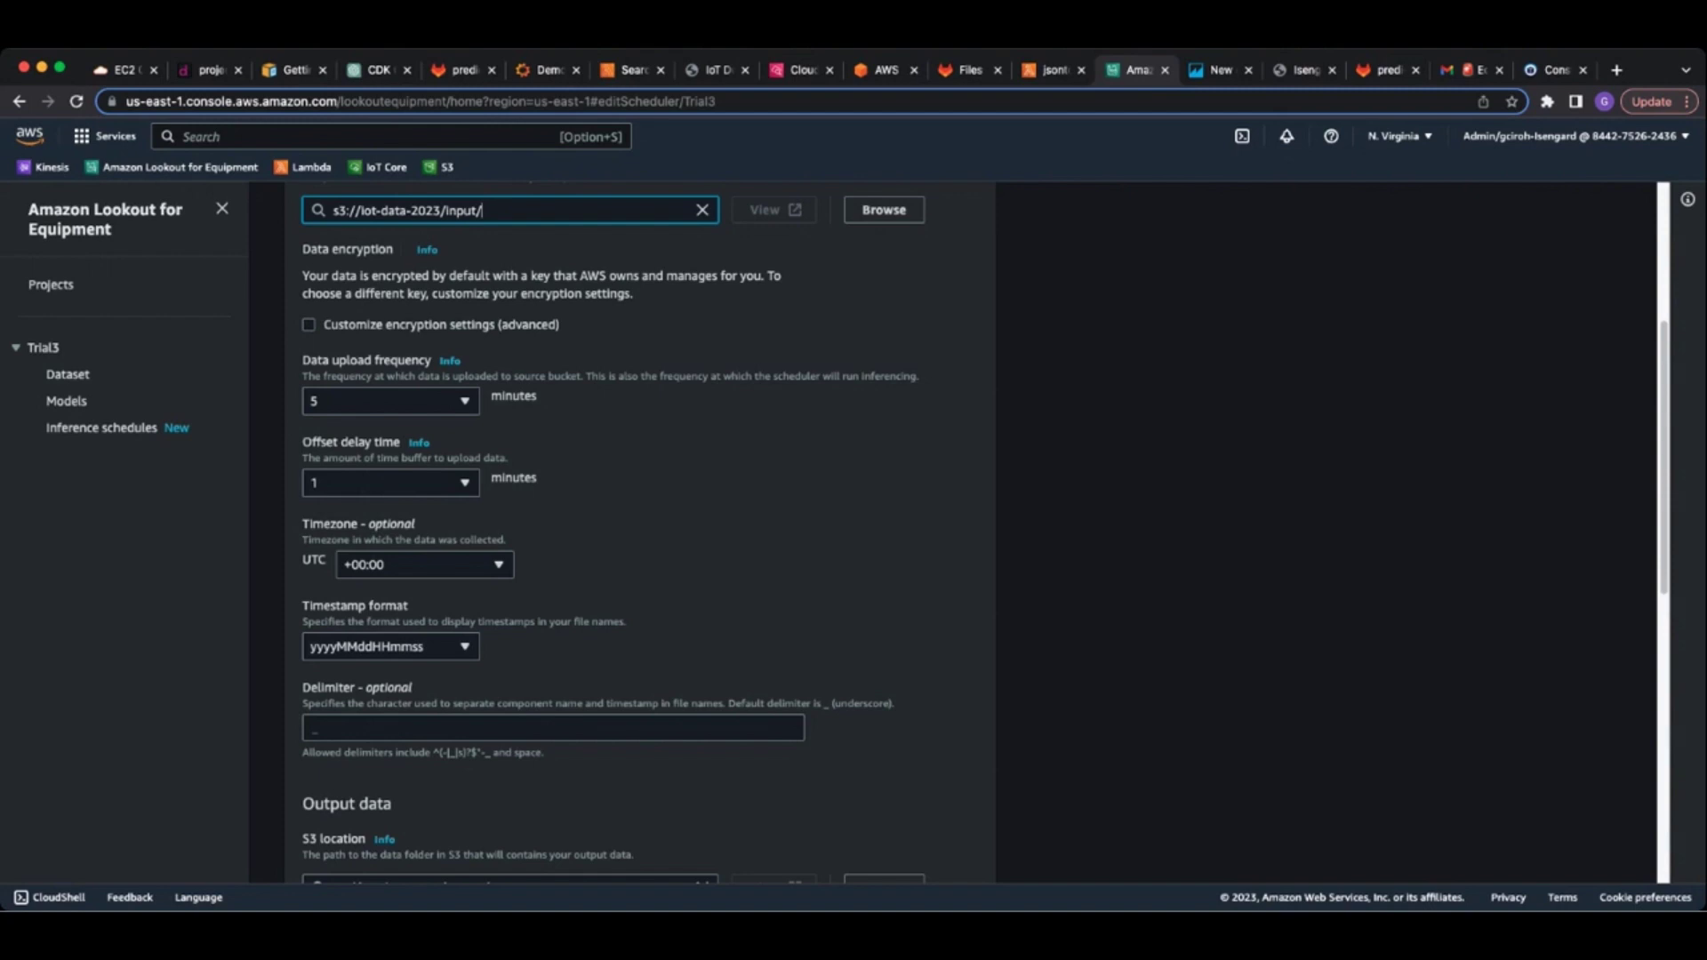
click(391, 401)
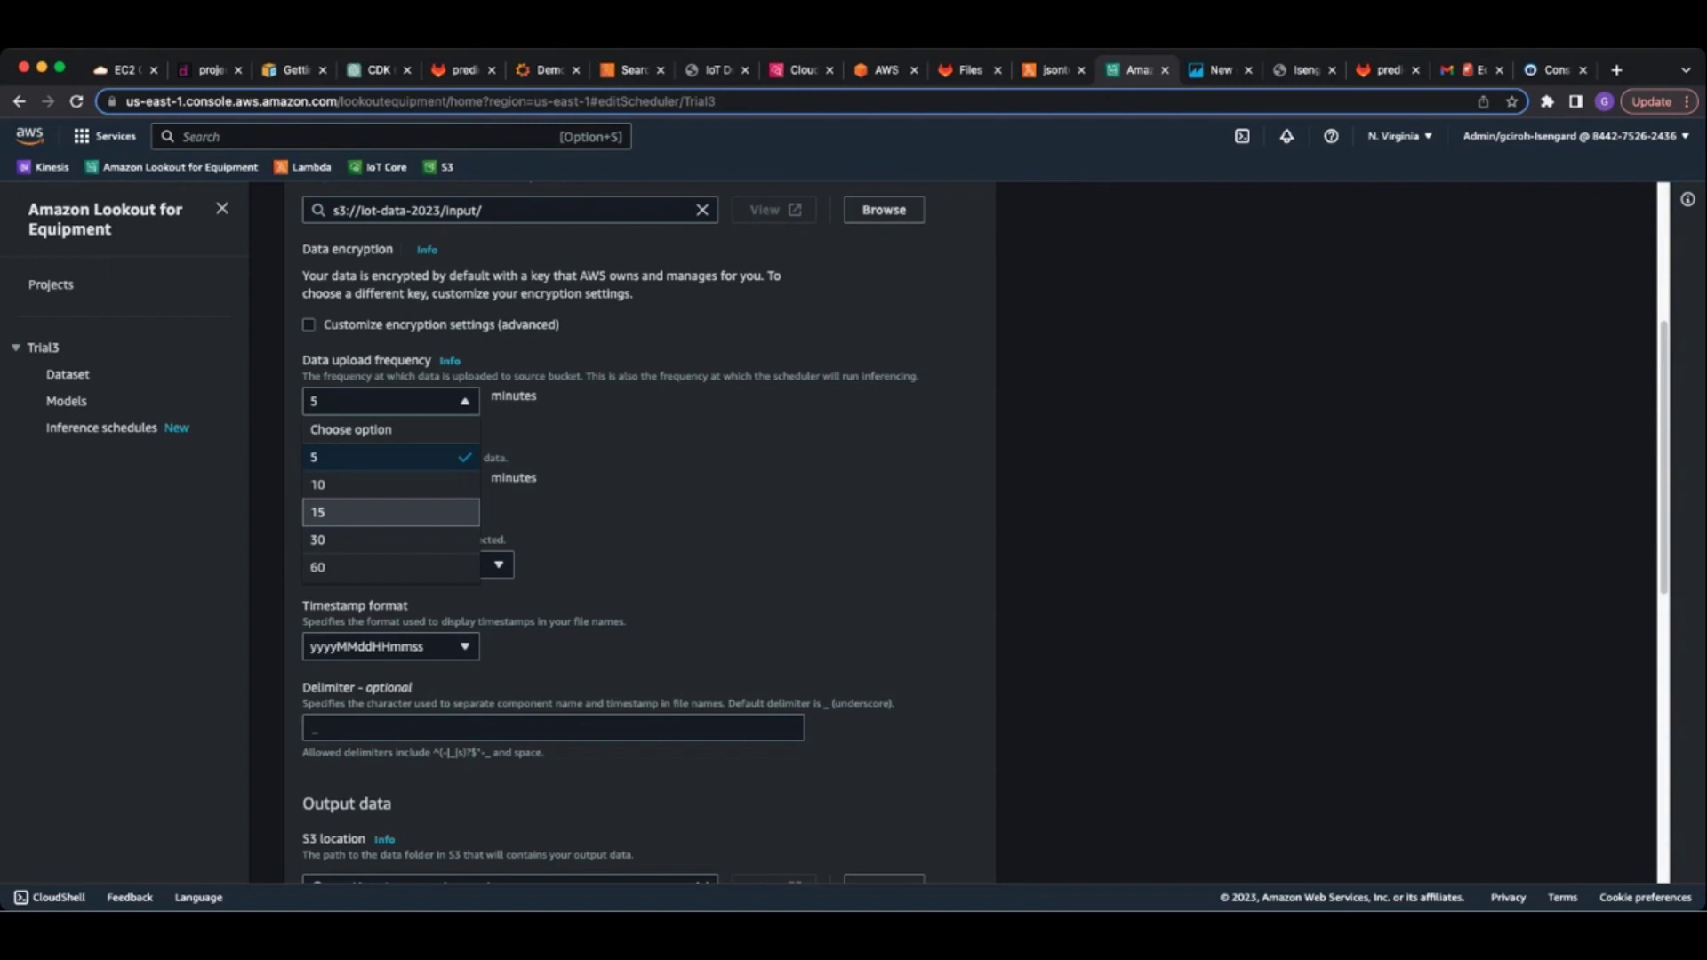
key(Escape)
scroll(647, 533, down, 1)
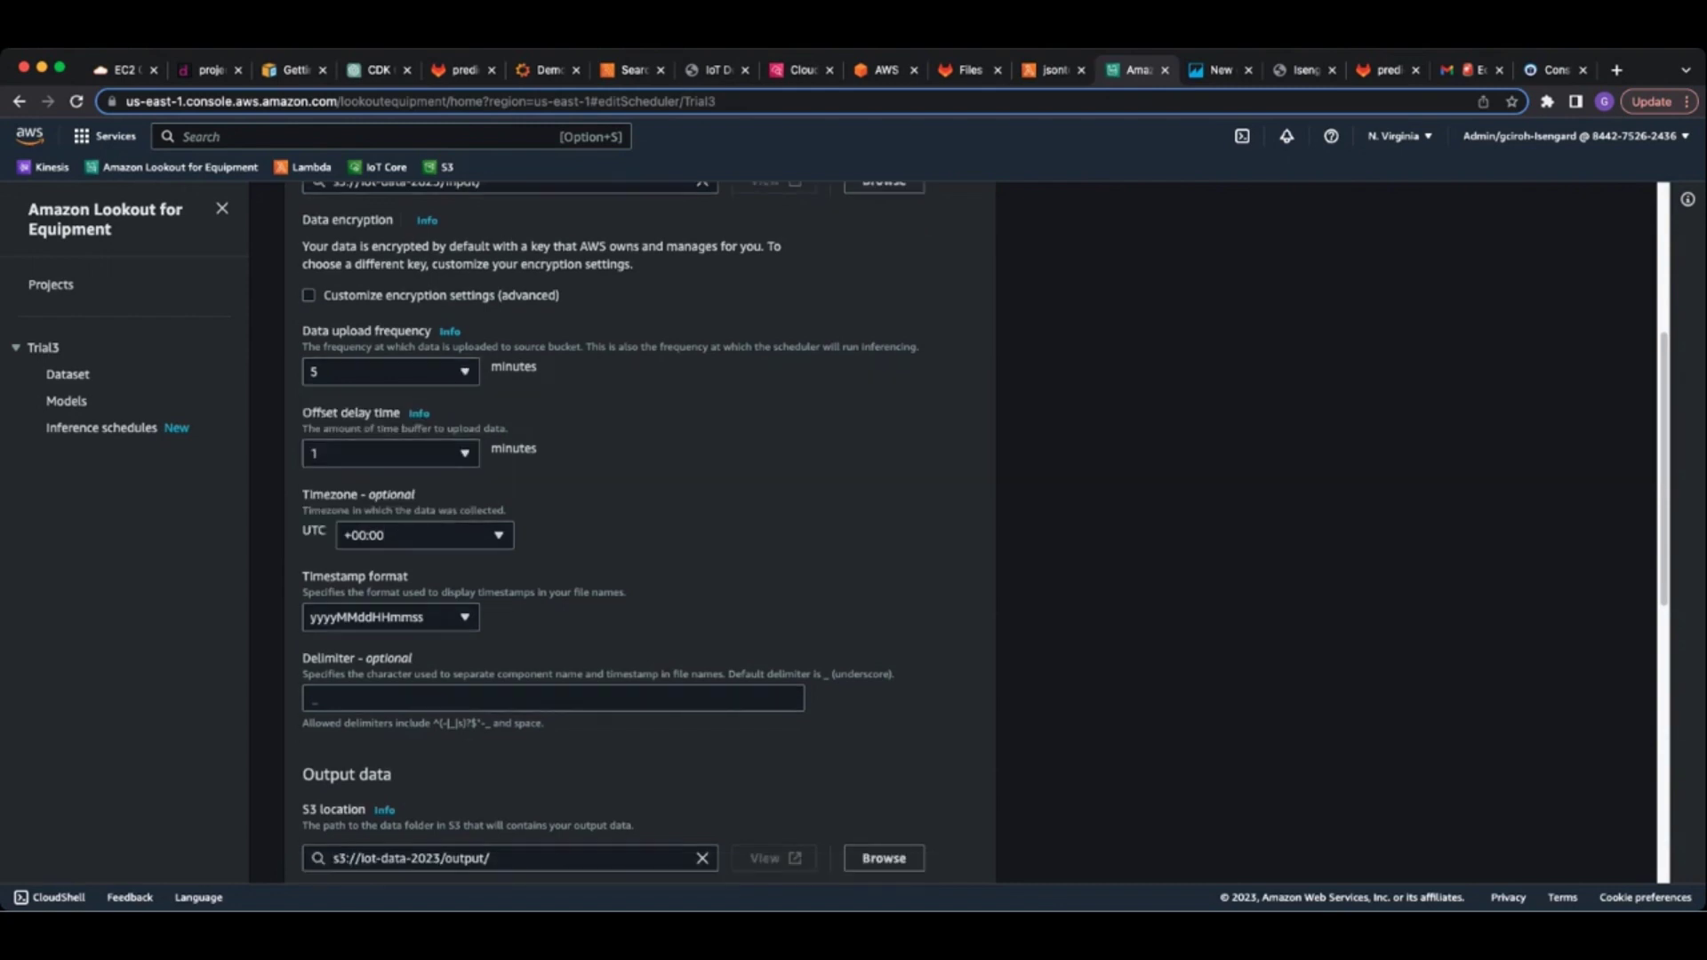
scroll(647, 533, down, 1)
scroll(647, 534, down, 1)
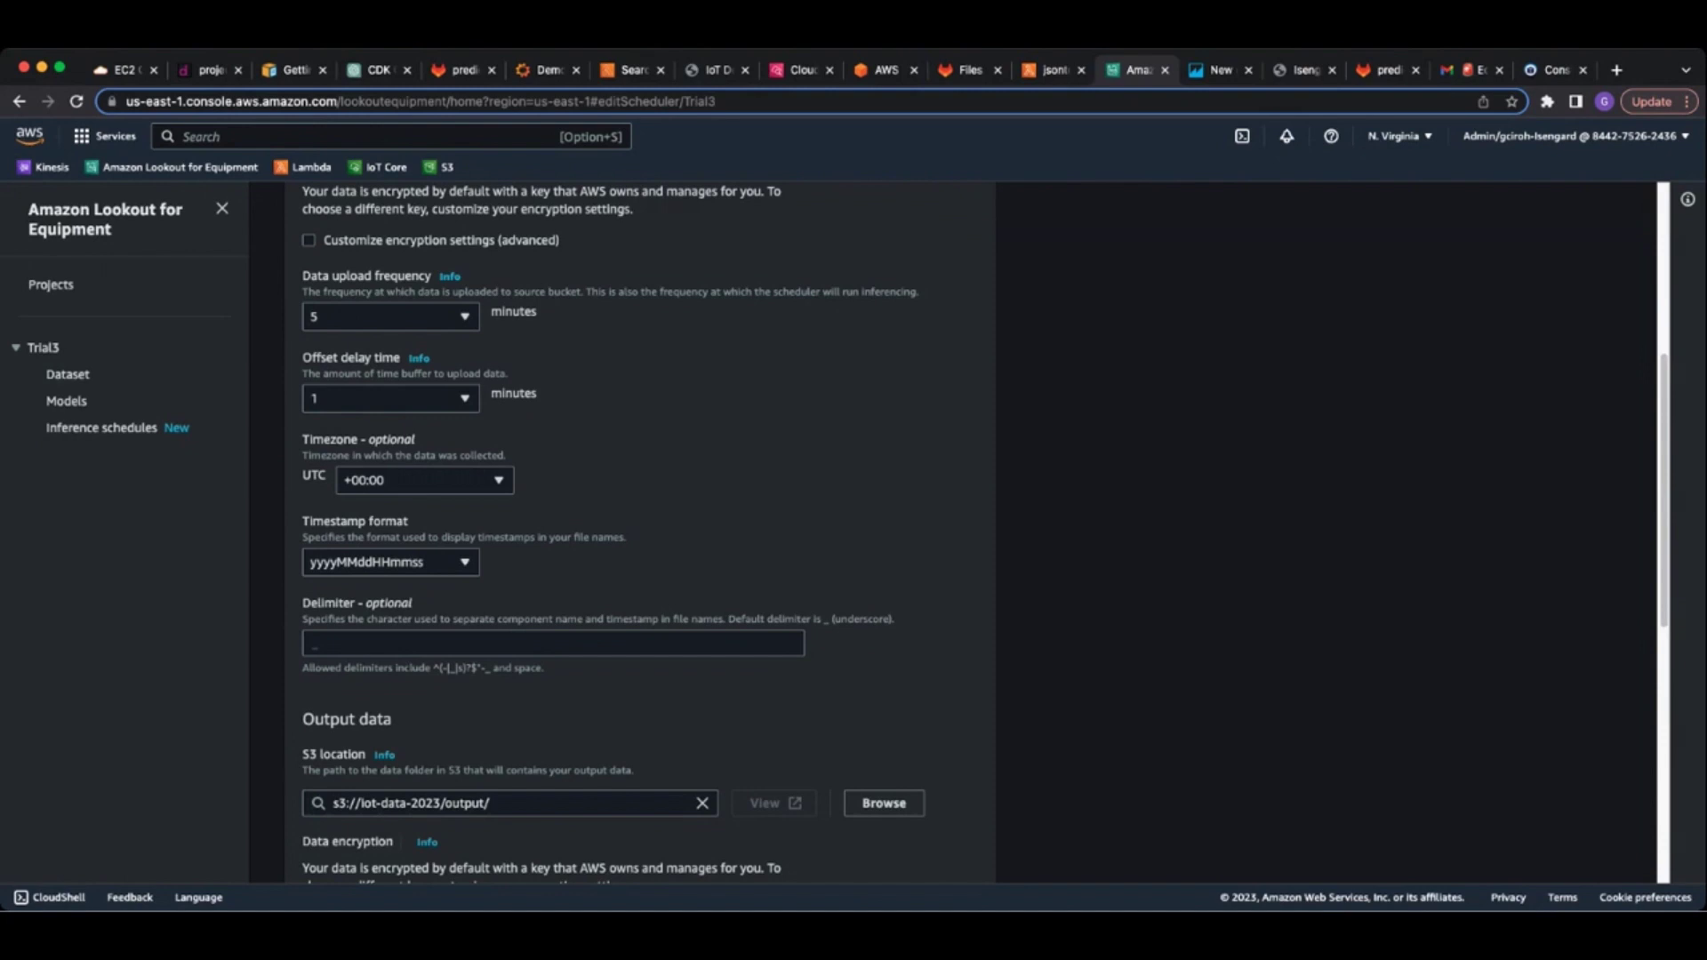
scroll(640, 534, down, 3)
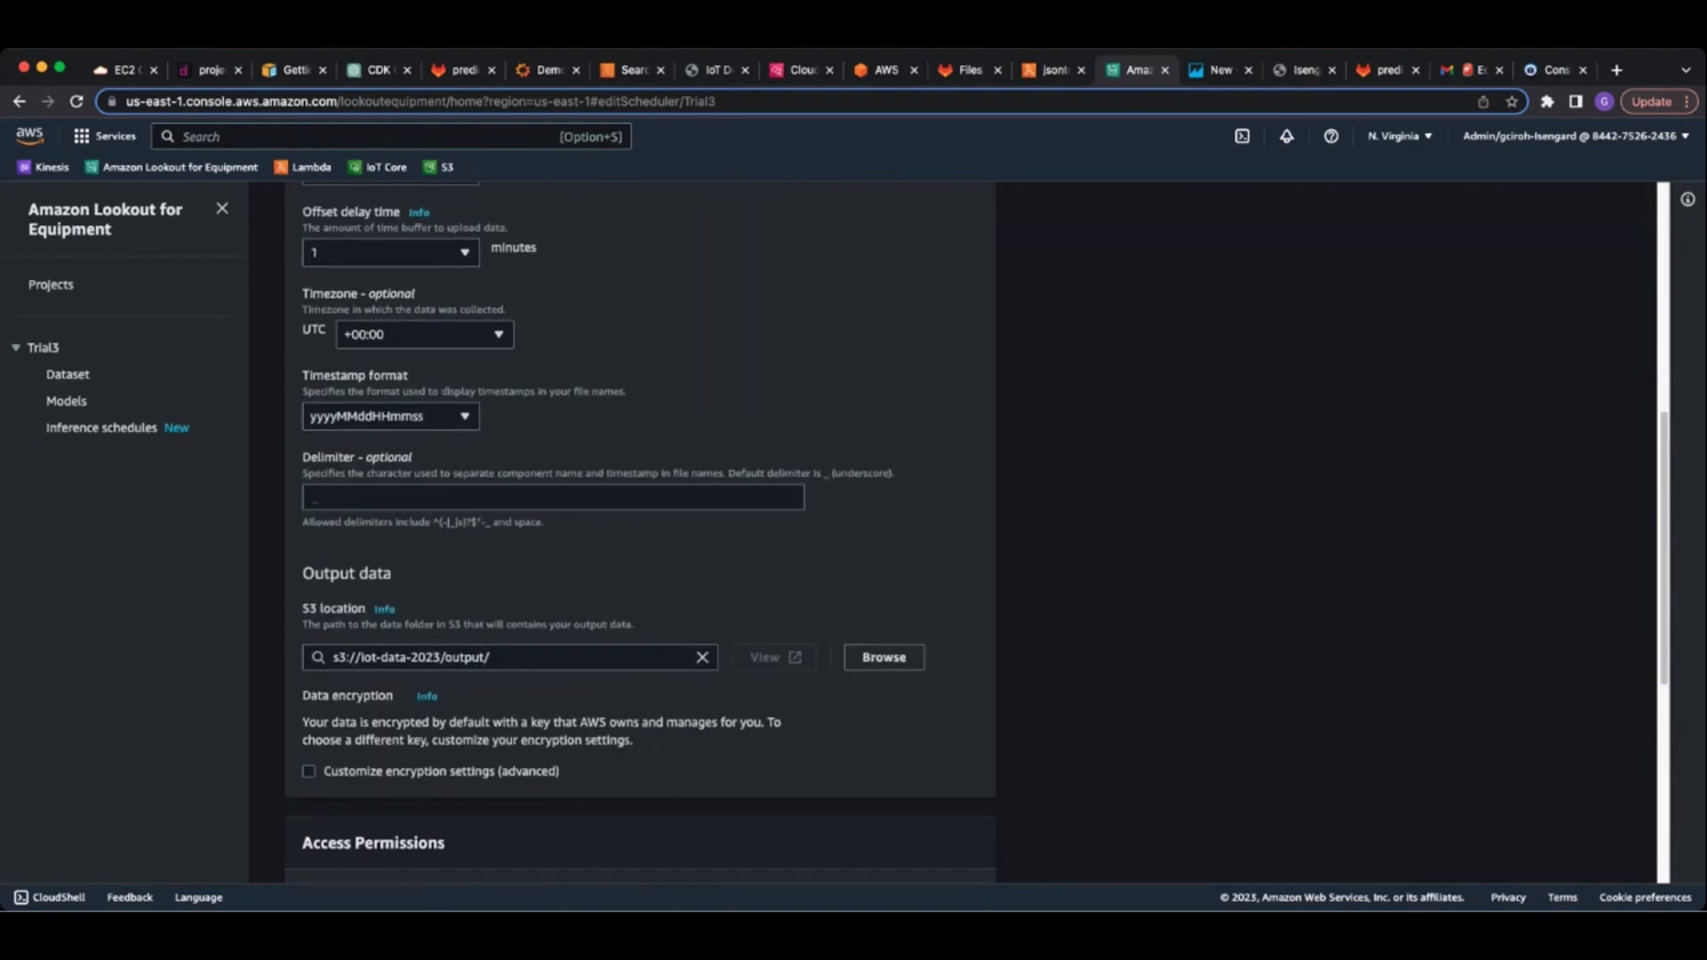
scroll(641, 533, down, 2)
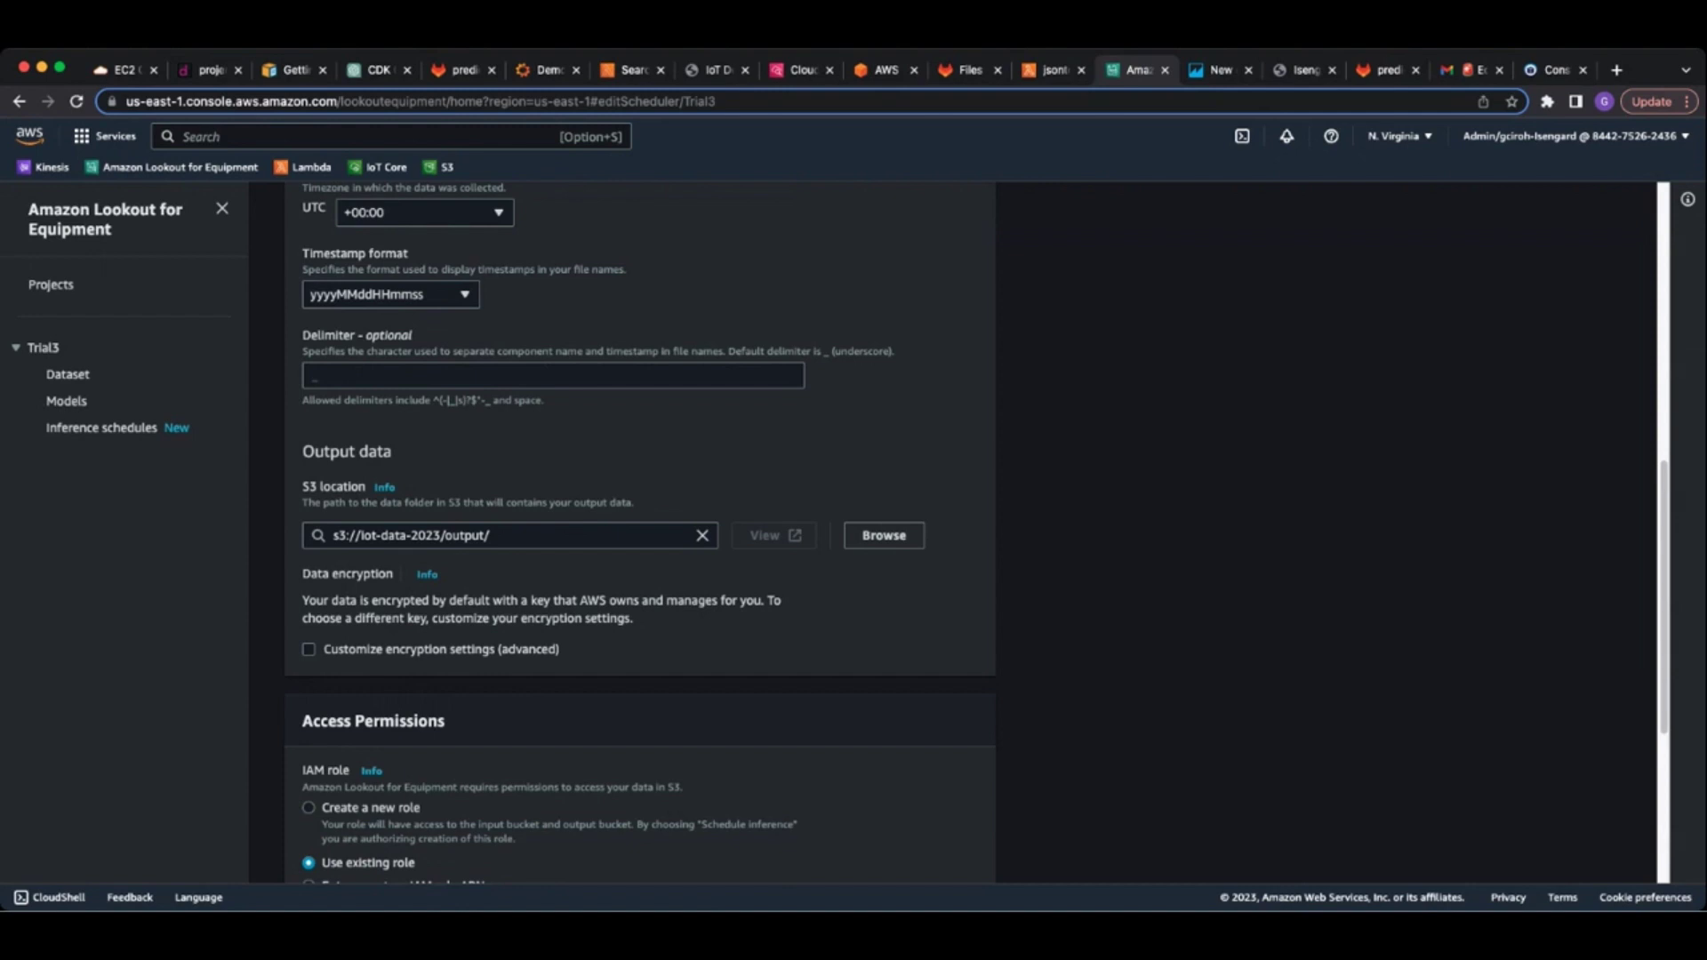
scroll(978, 533, down, 1)
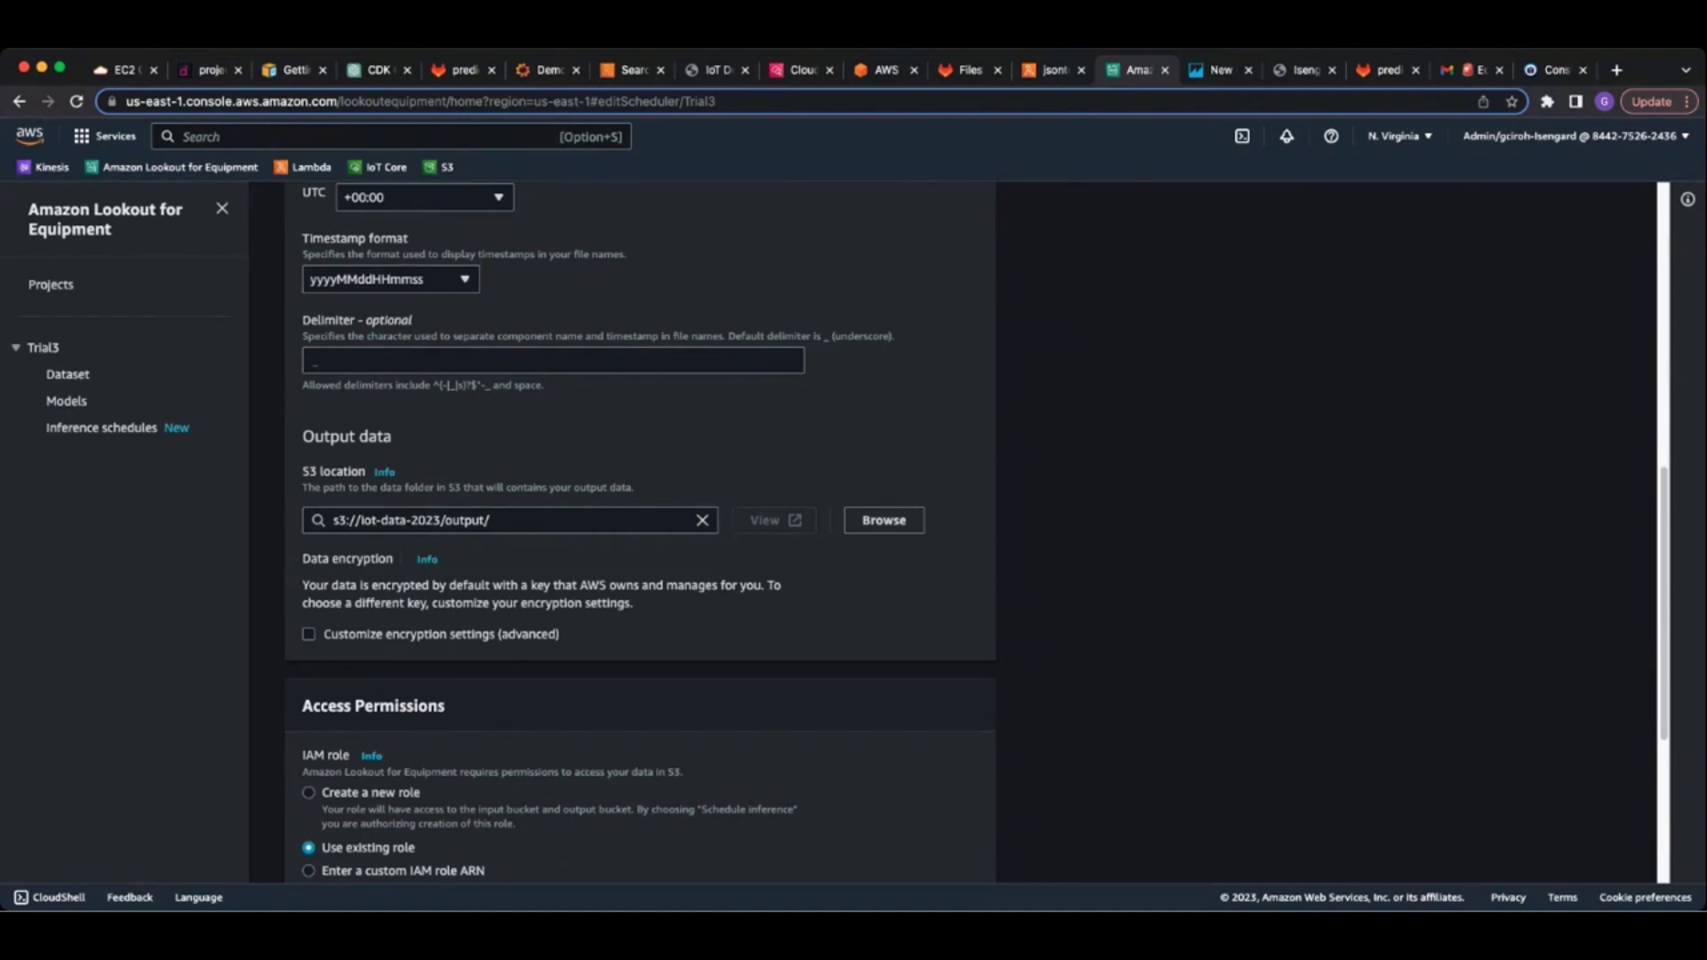
scroll(640, 534, down, 2)
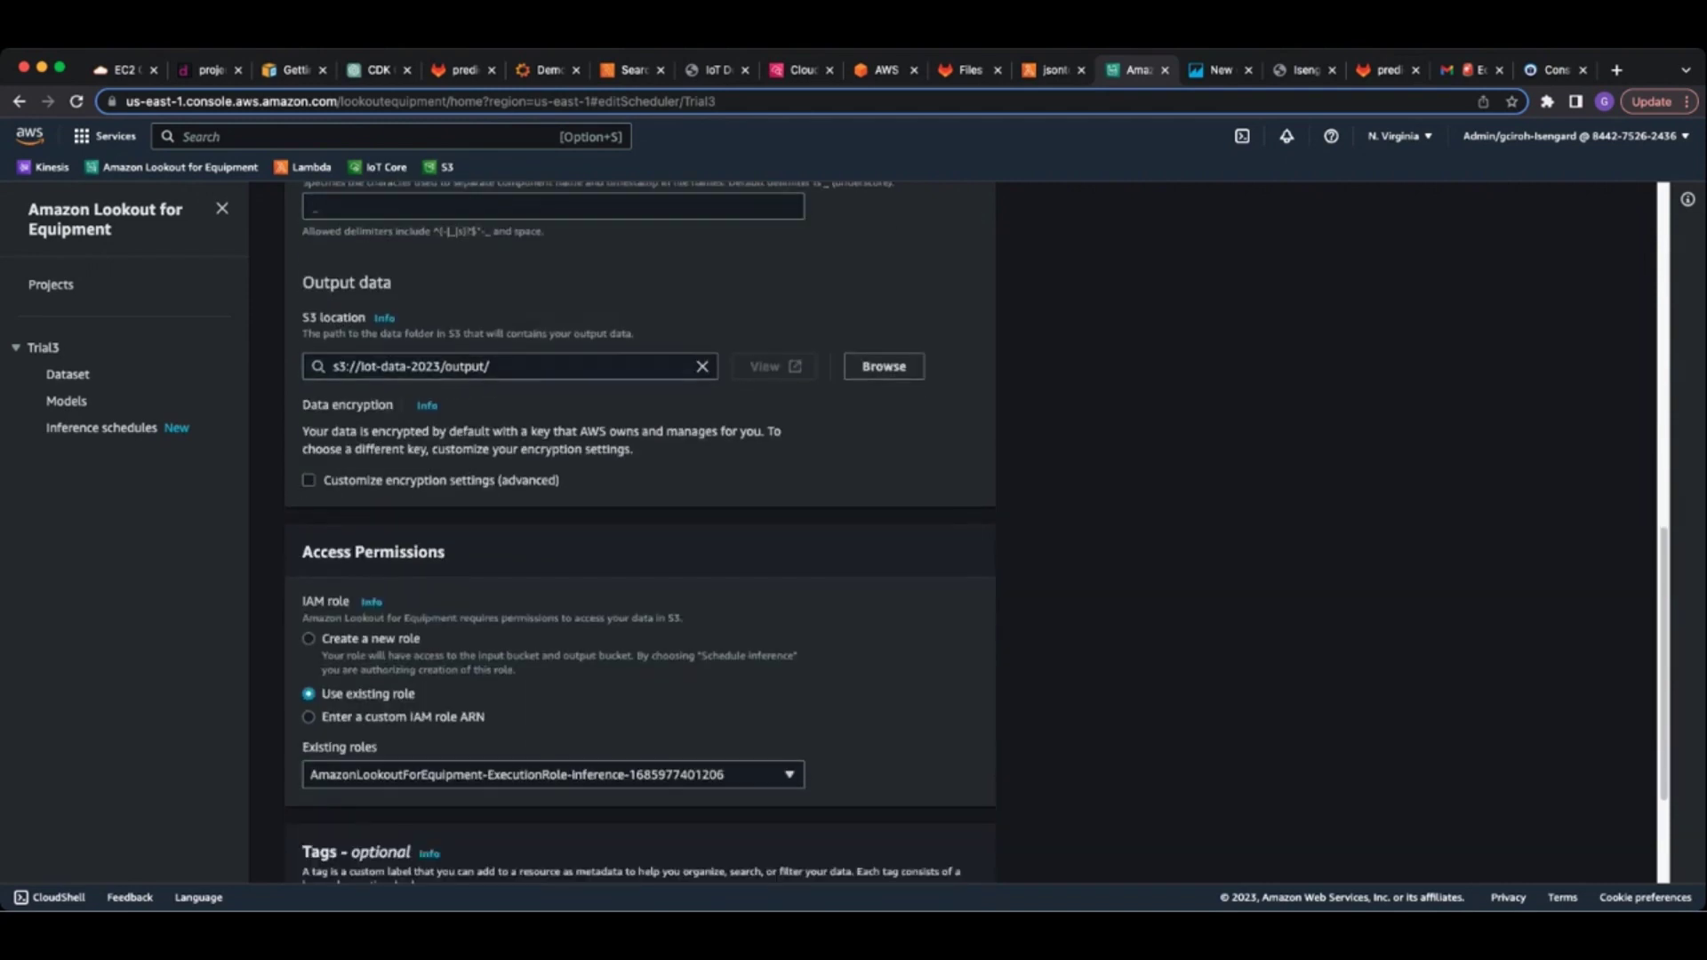
scroll(641, 533, down, 1)
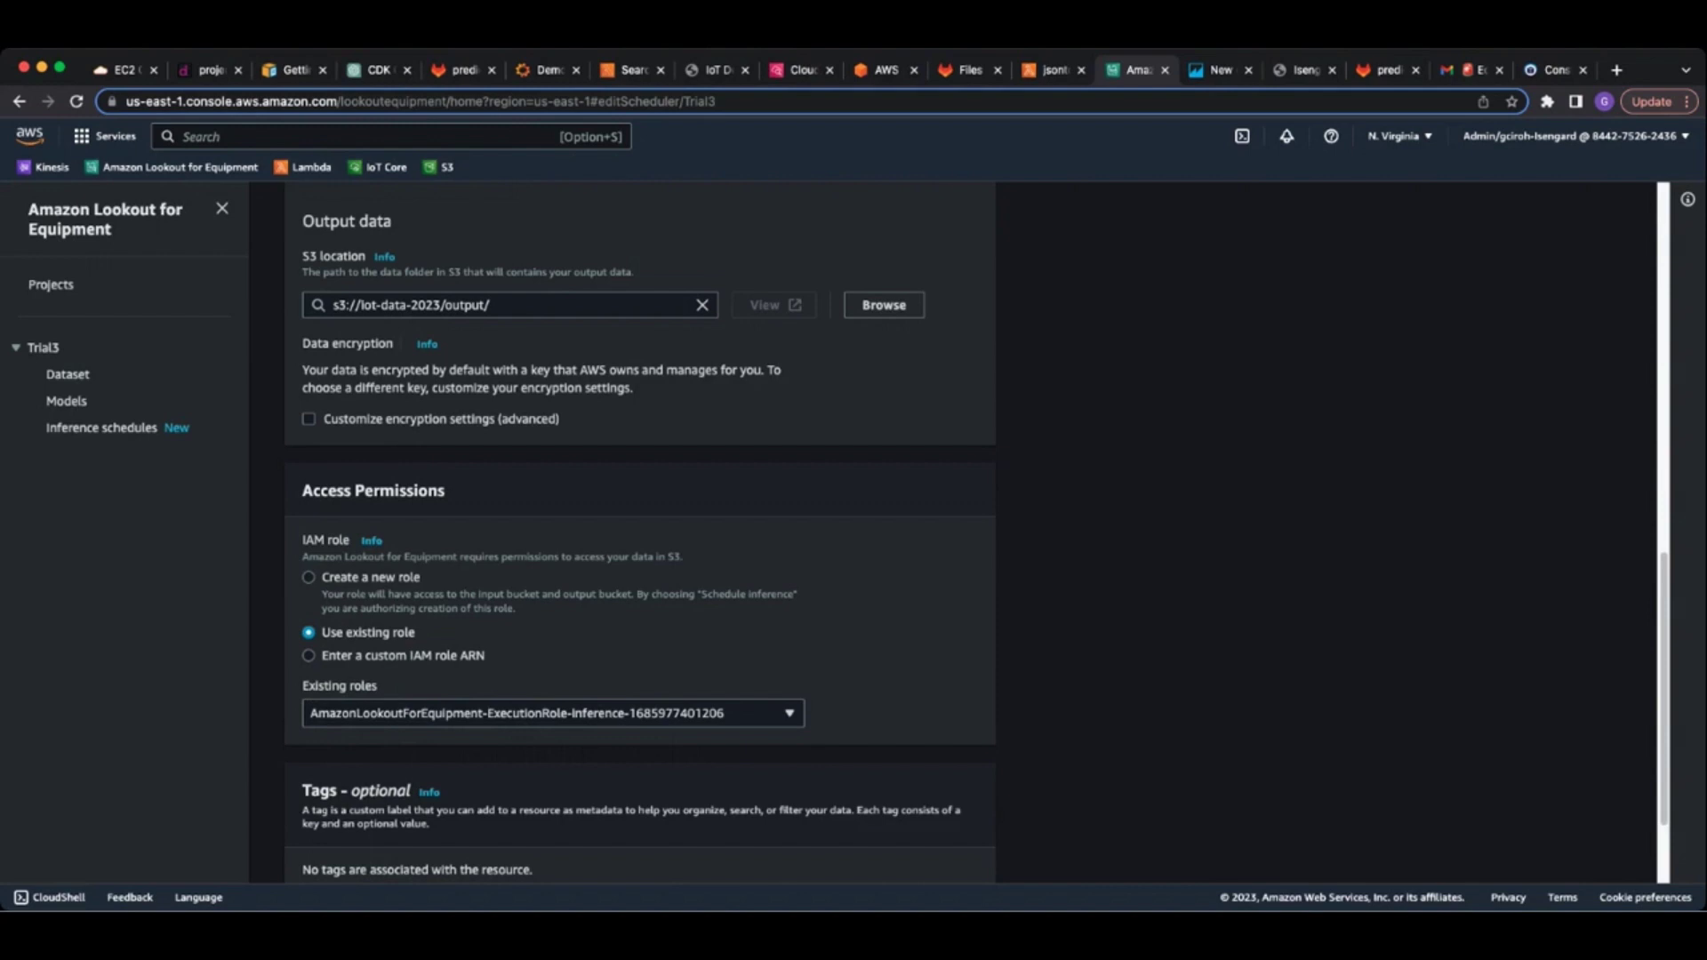
scroll(640, 534, down, 2)
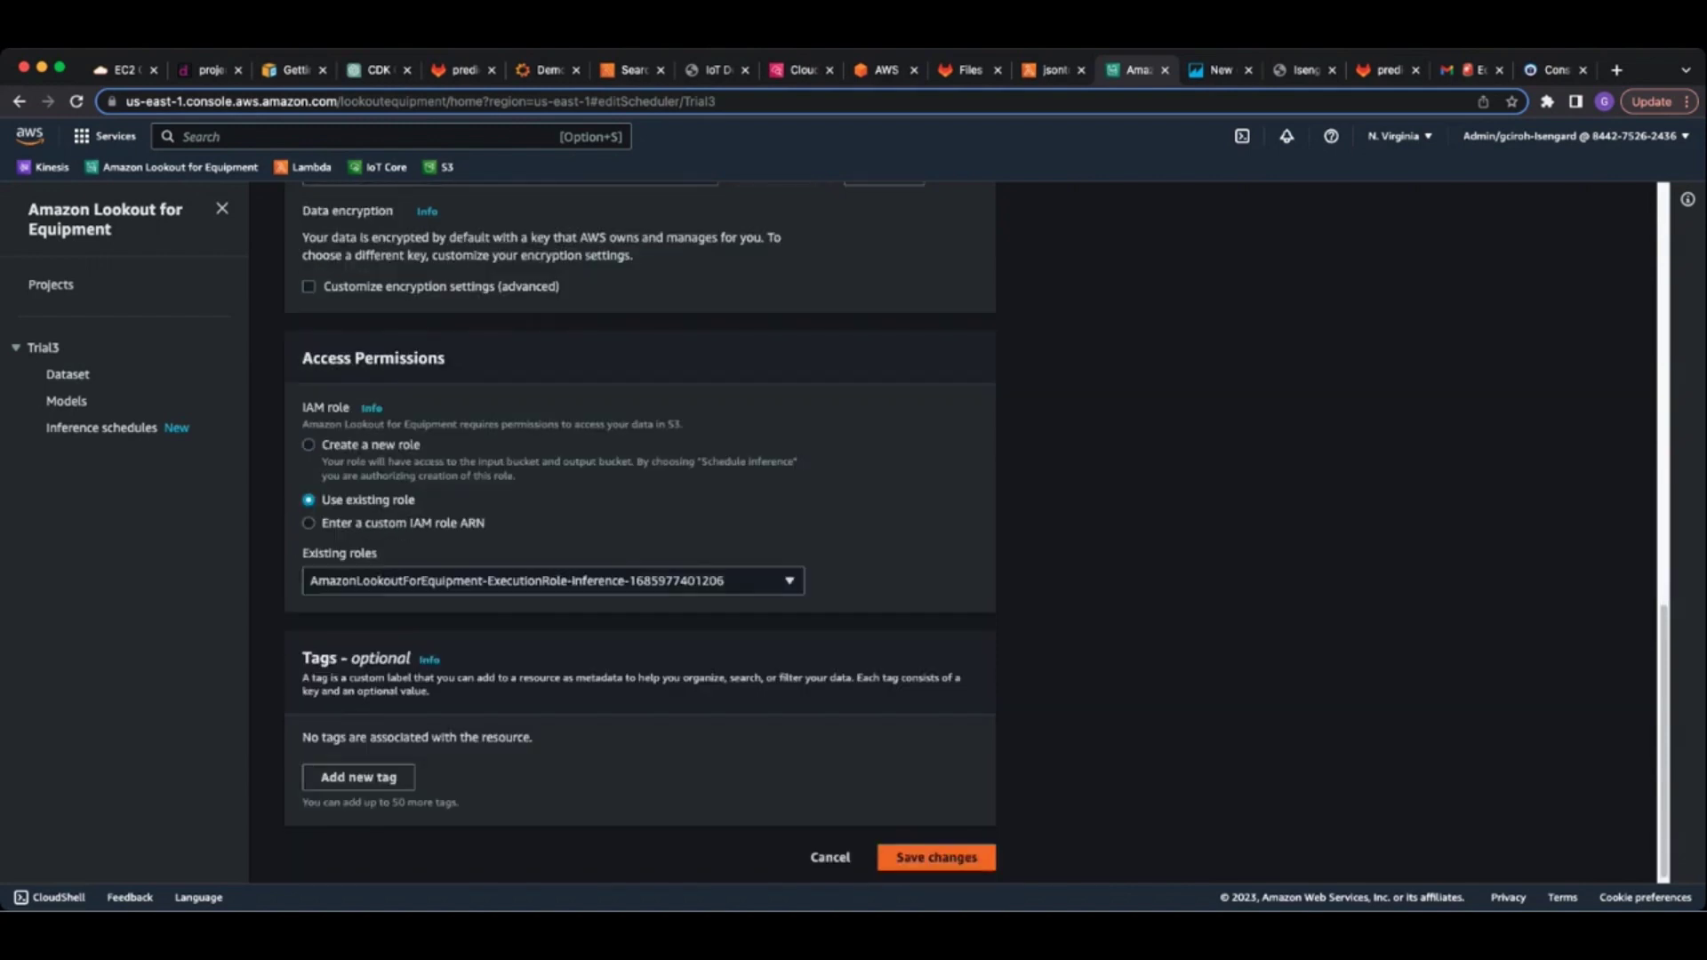
scroll(640, 534, down, 1)
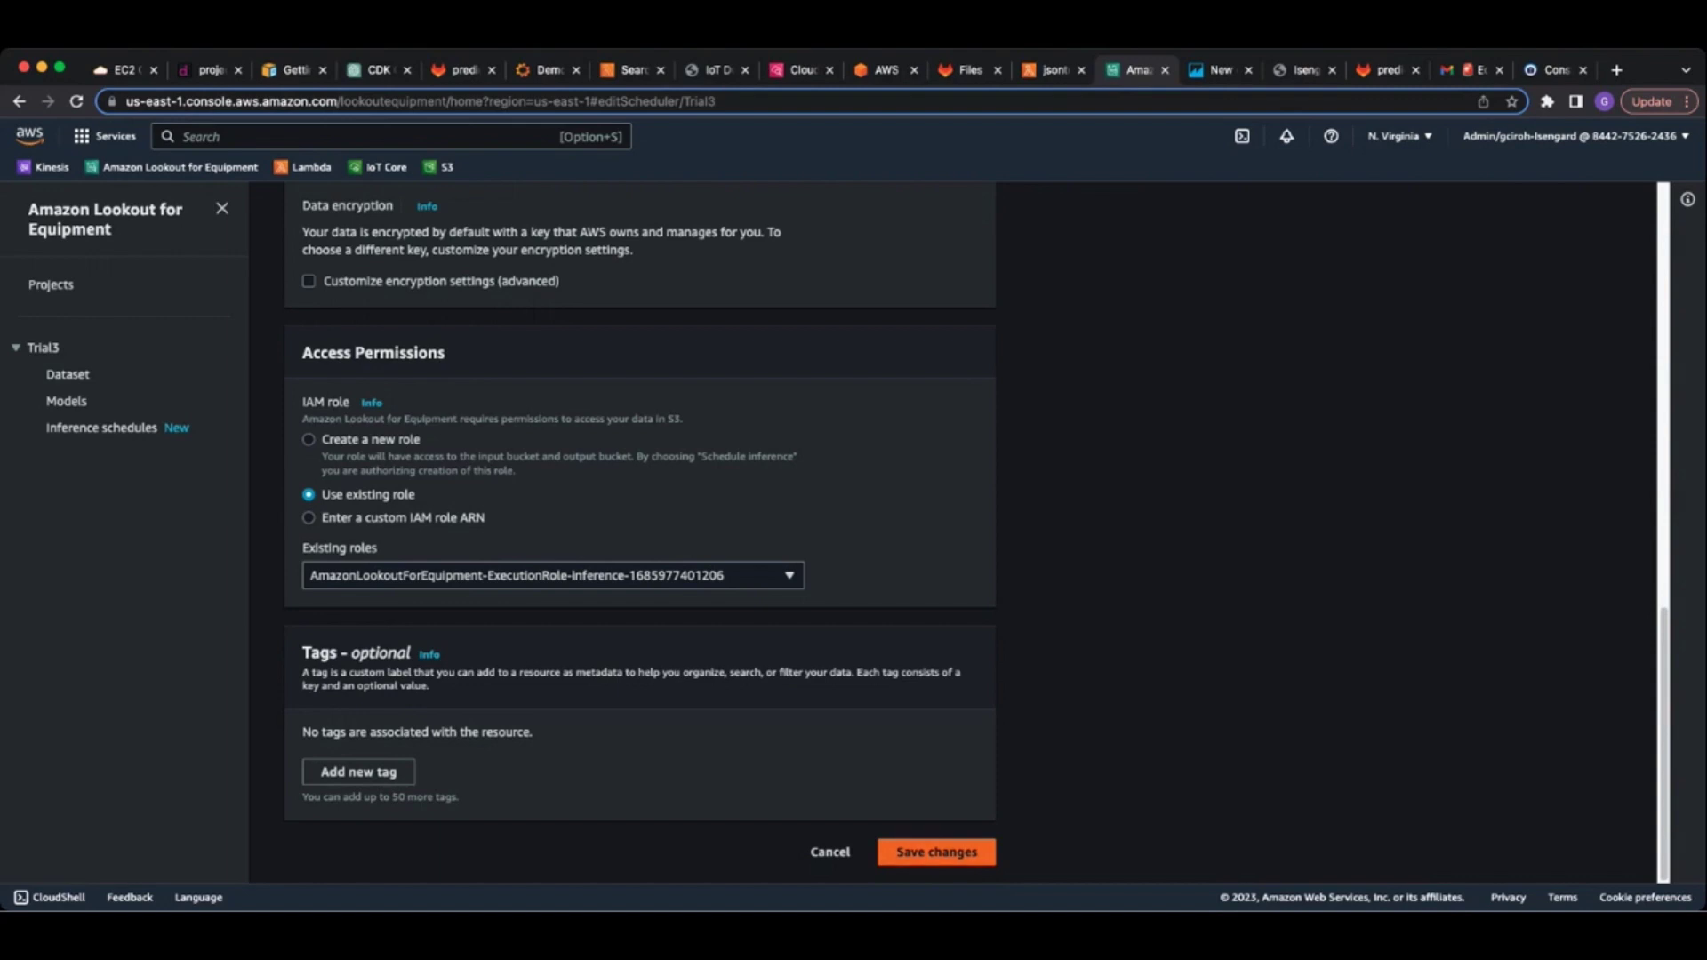
scroll(641, 533, up, 2)
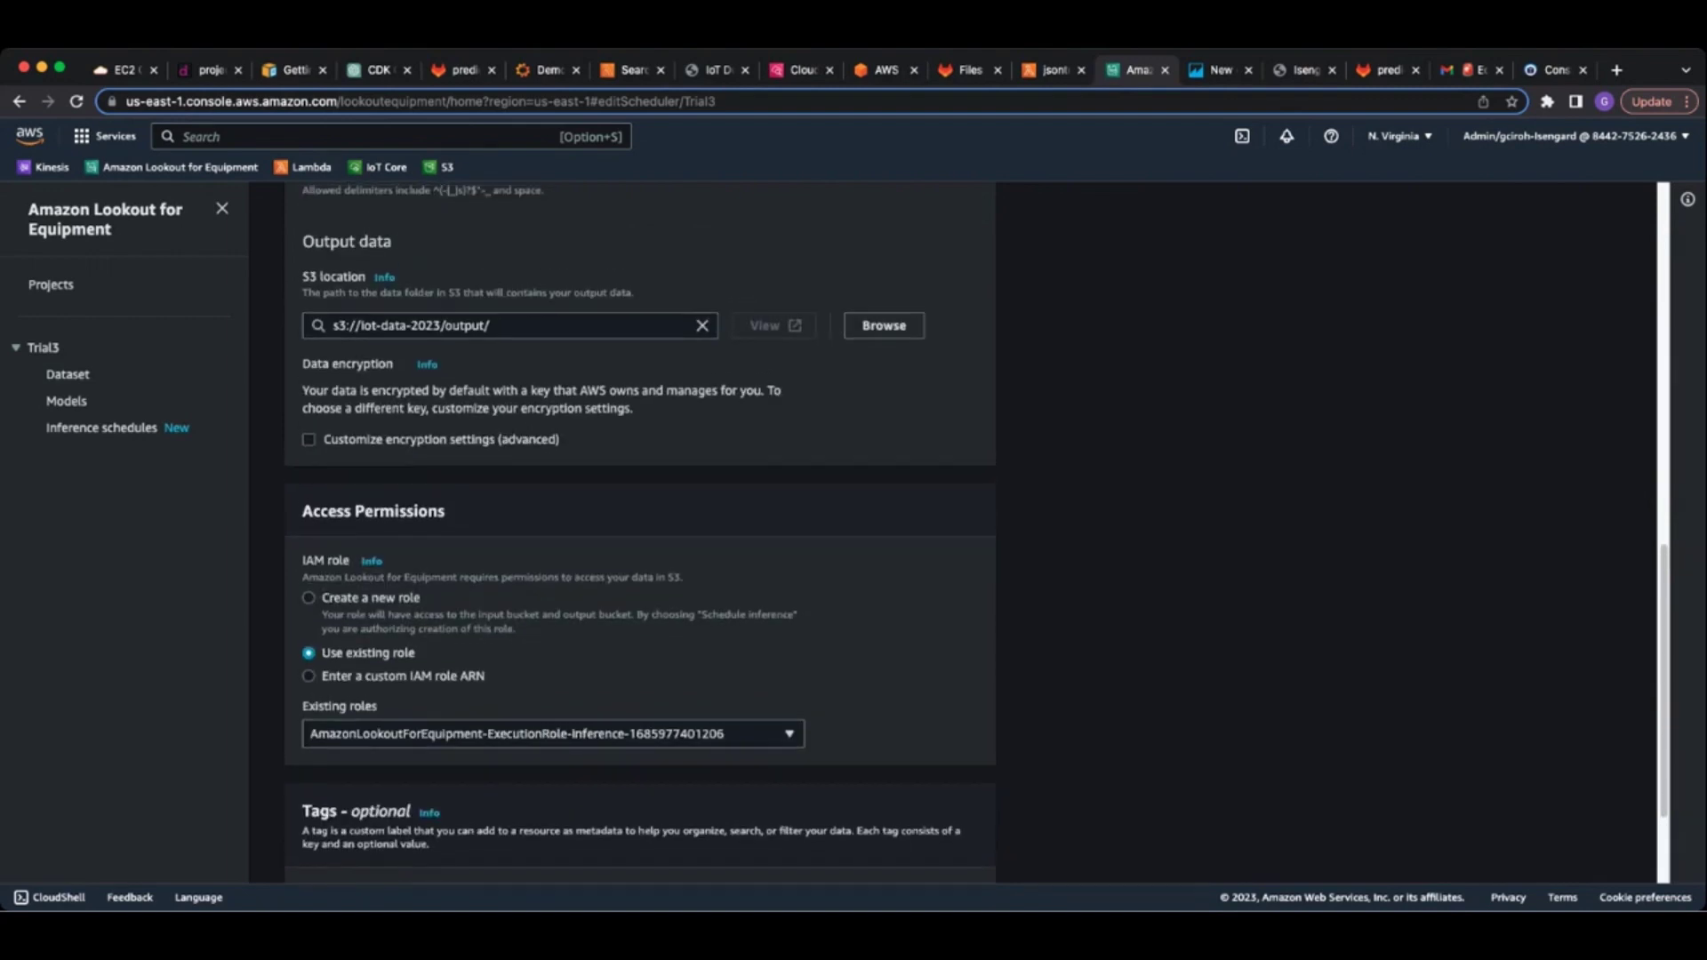
scroll(641, 534, up, 1)
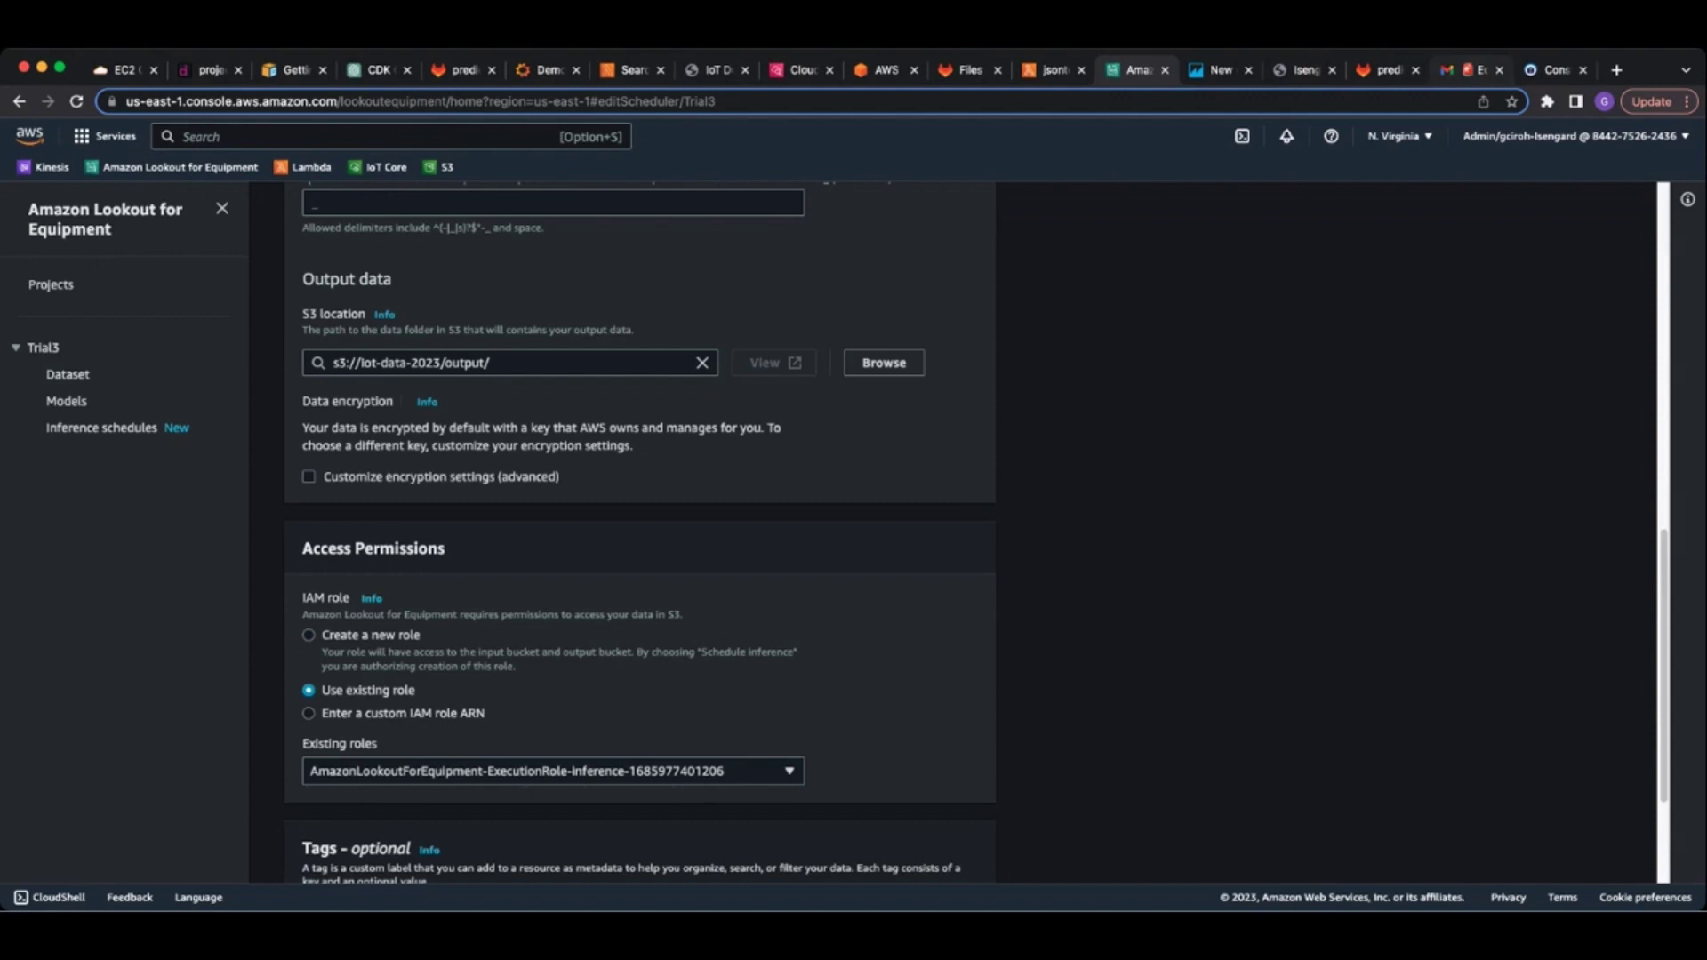
click(1467, 70)
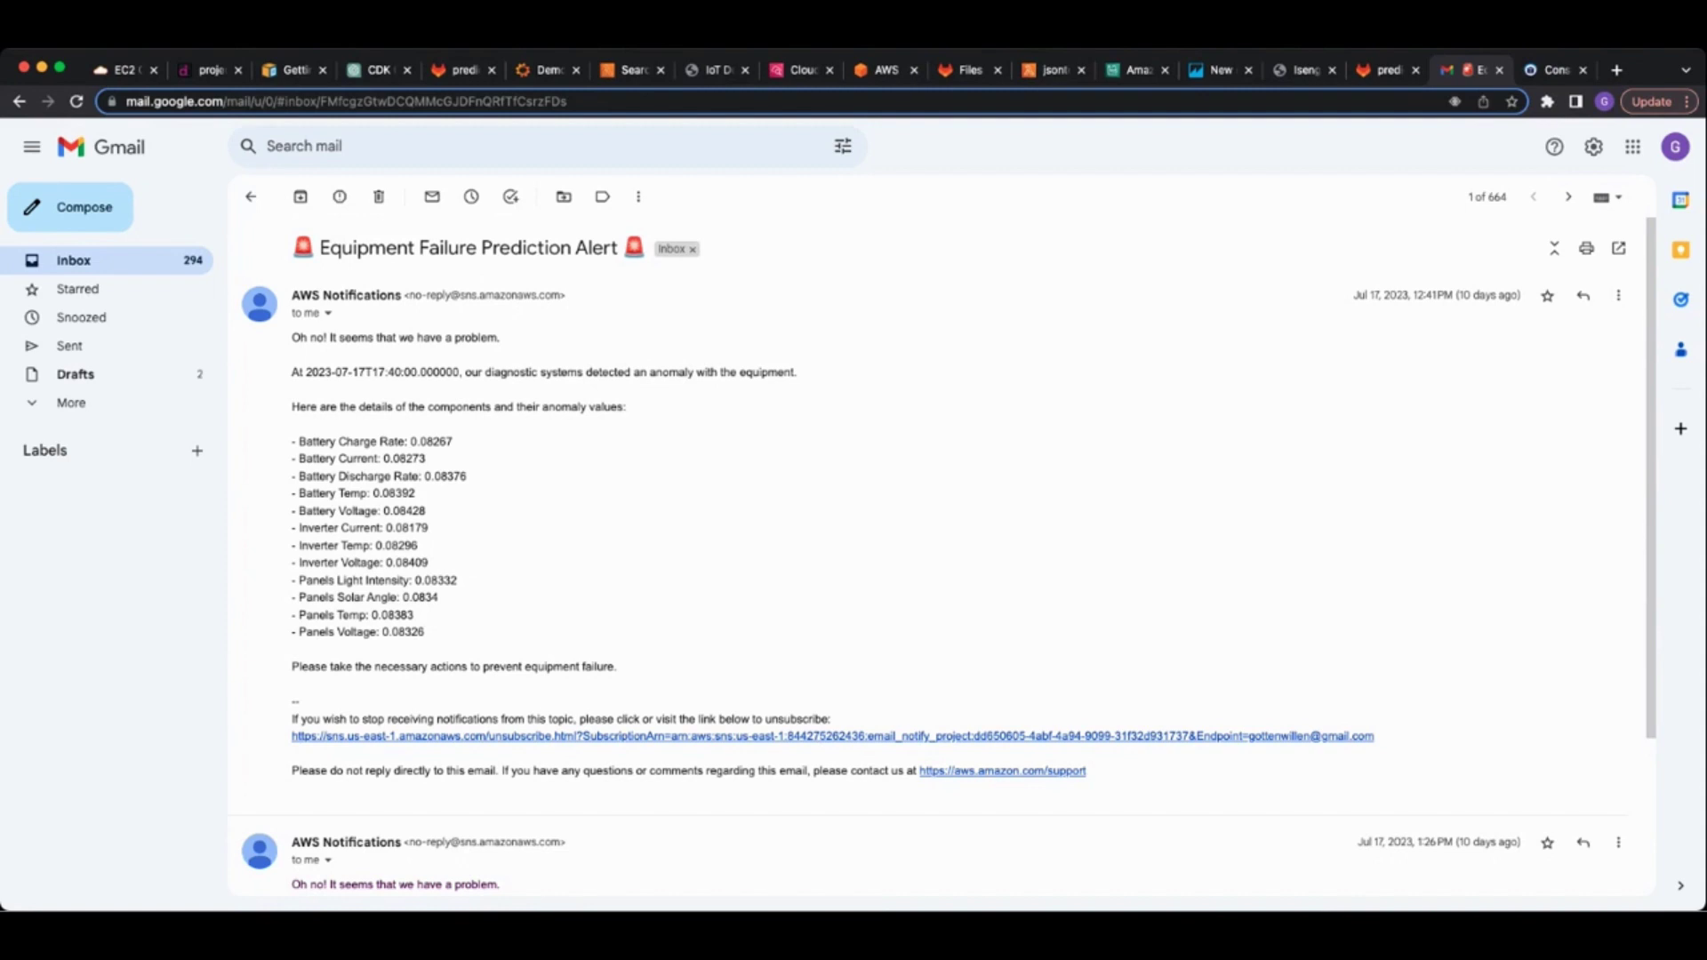
scroll(948, 554, down, 2)
scroll(947, 553, up, 2)
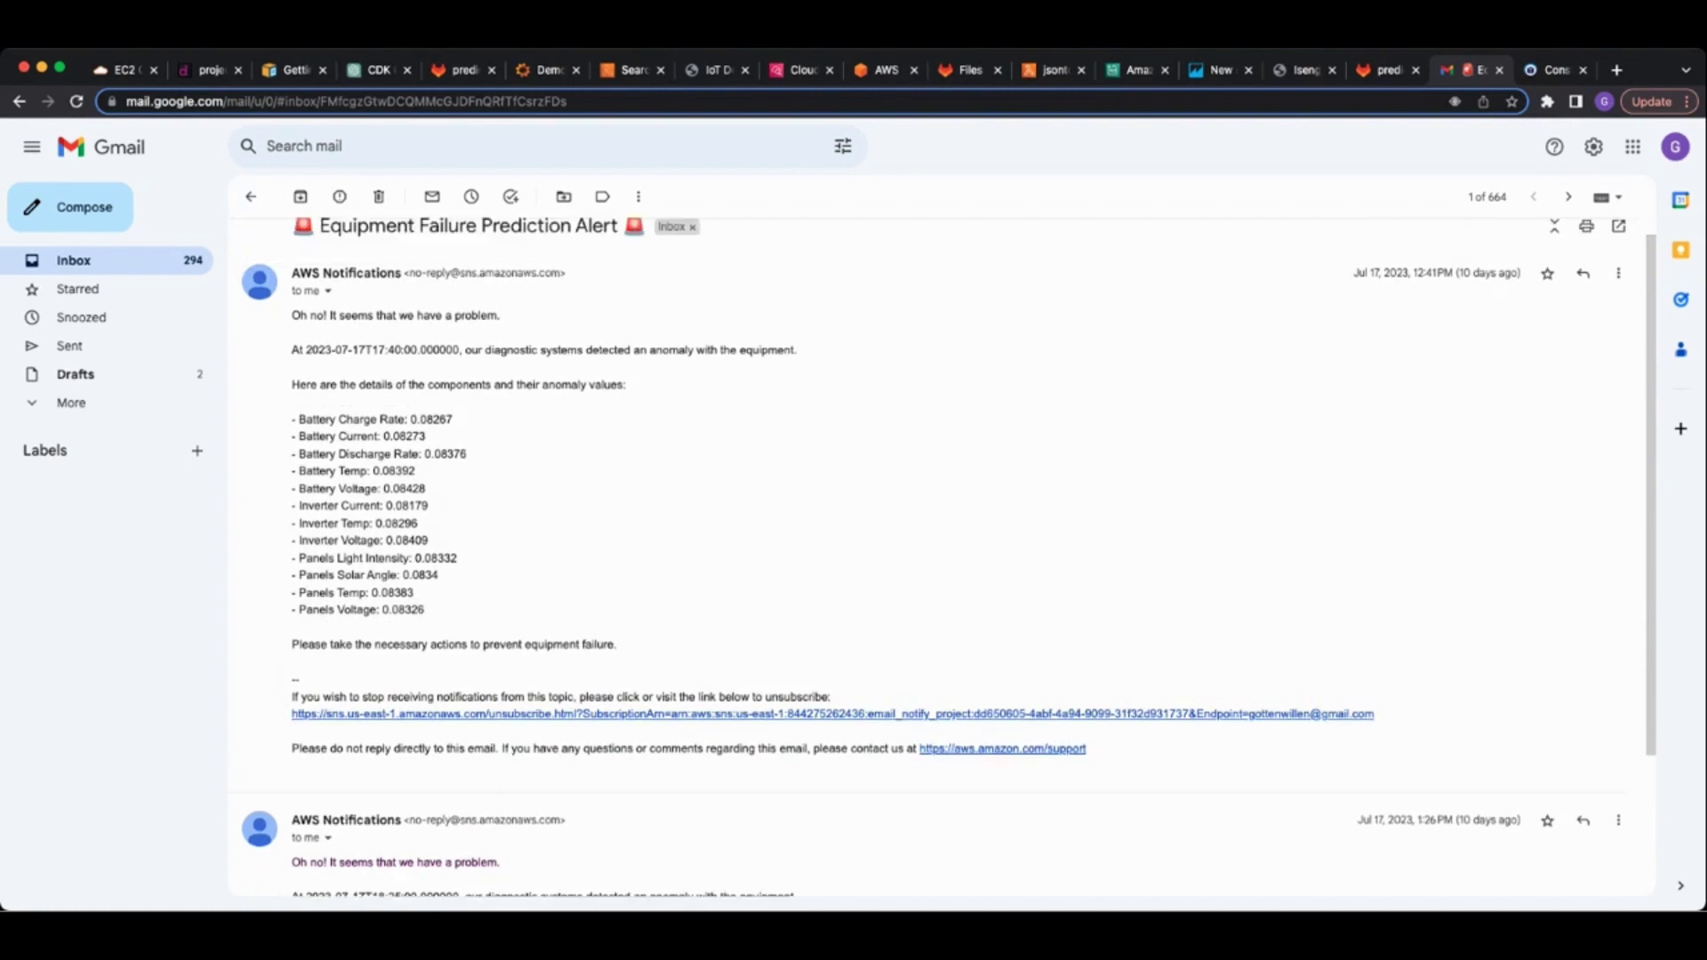
scroll(947, 553, up, 1)
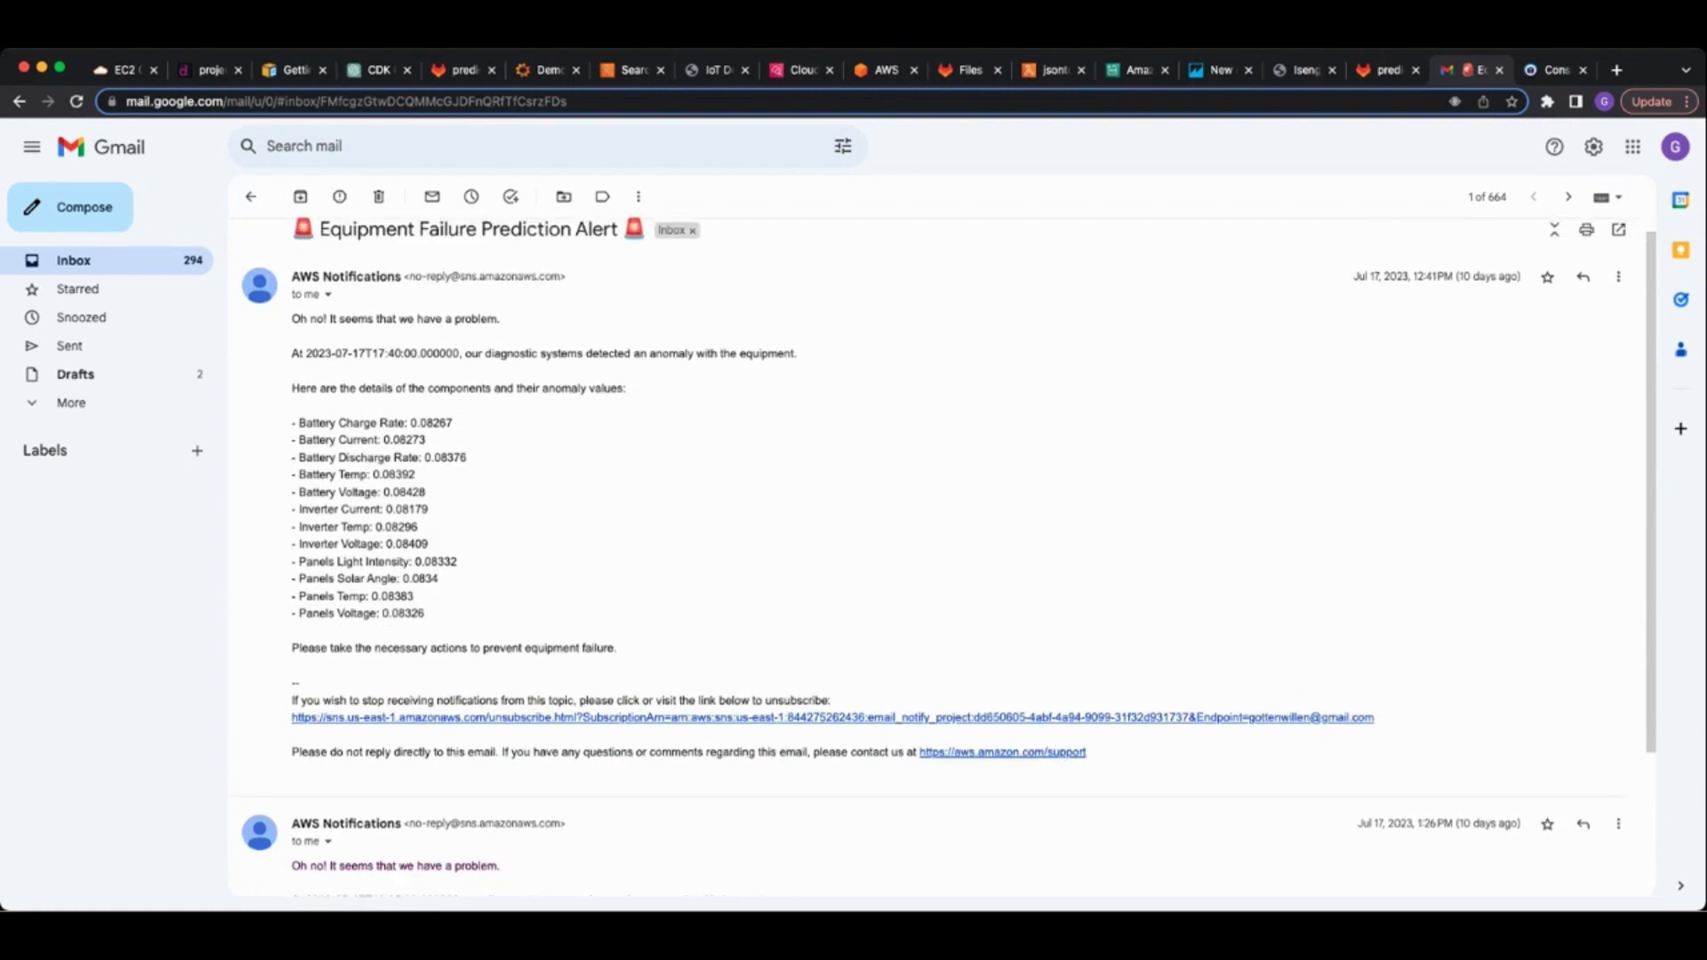